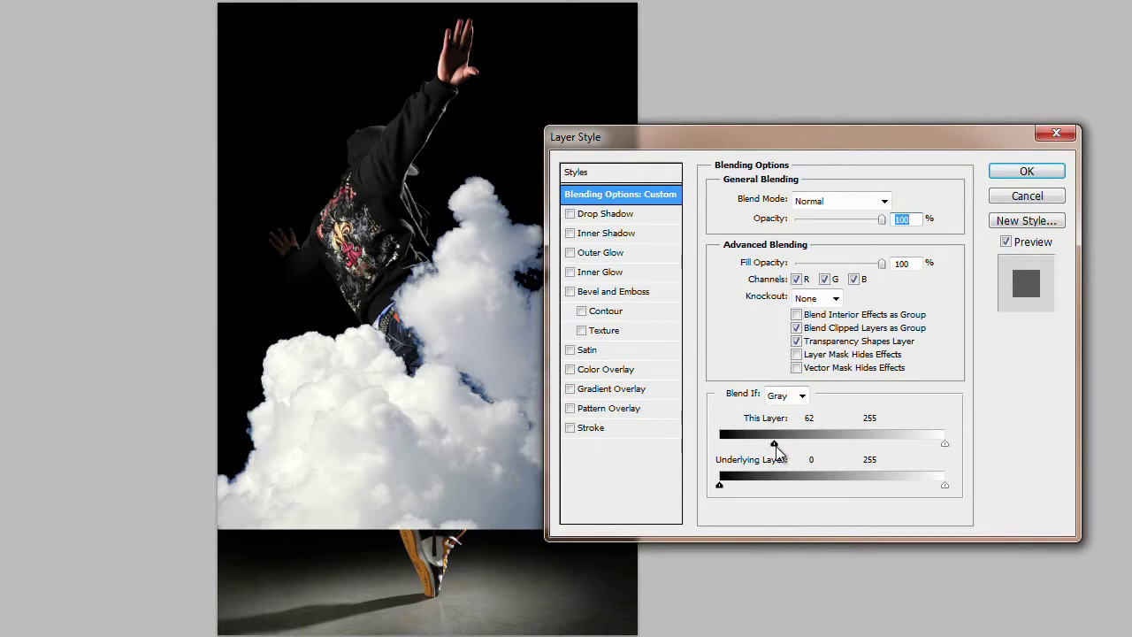
Step: Split the cloud layer's Blend If This Layer shadow slider to 62 / 208 and apply a white Color Overlay in Color blend mode
drag(774, 444, 904, 444)
key(alt)
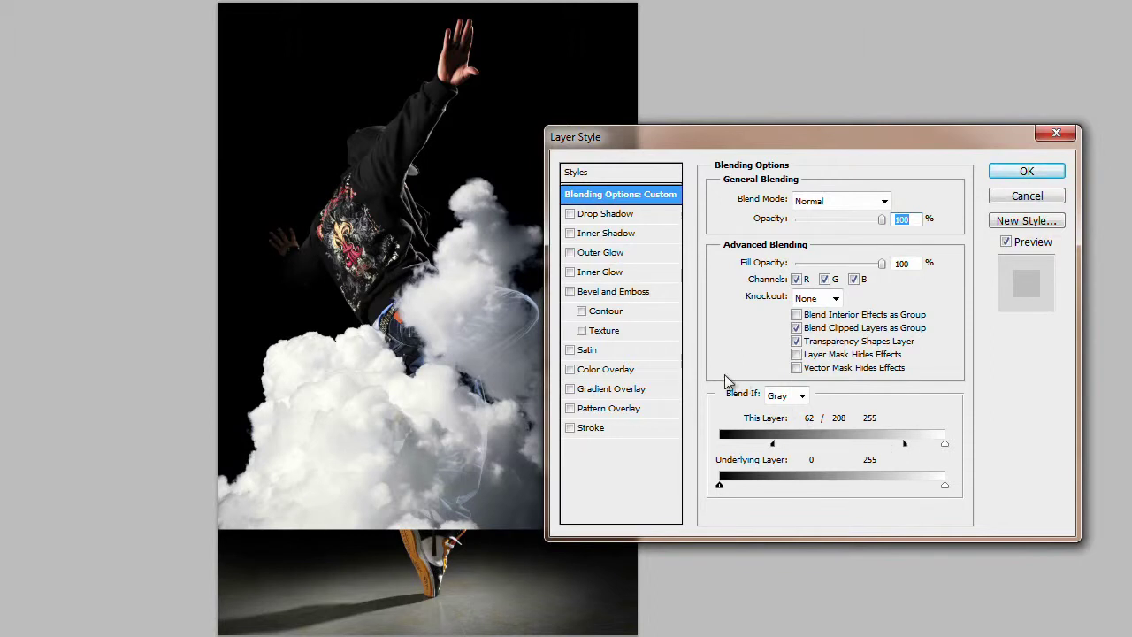
click(623, 371)
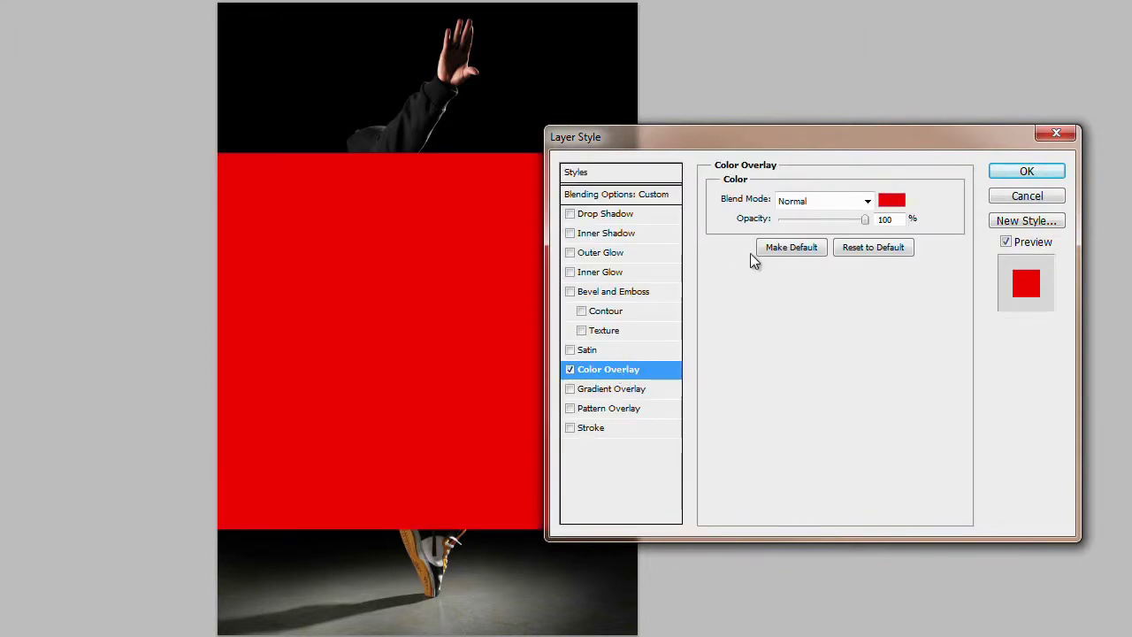
click(822, 201)
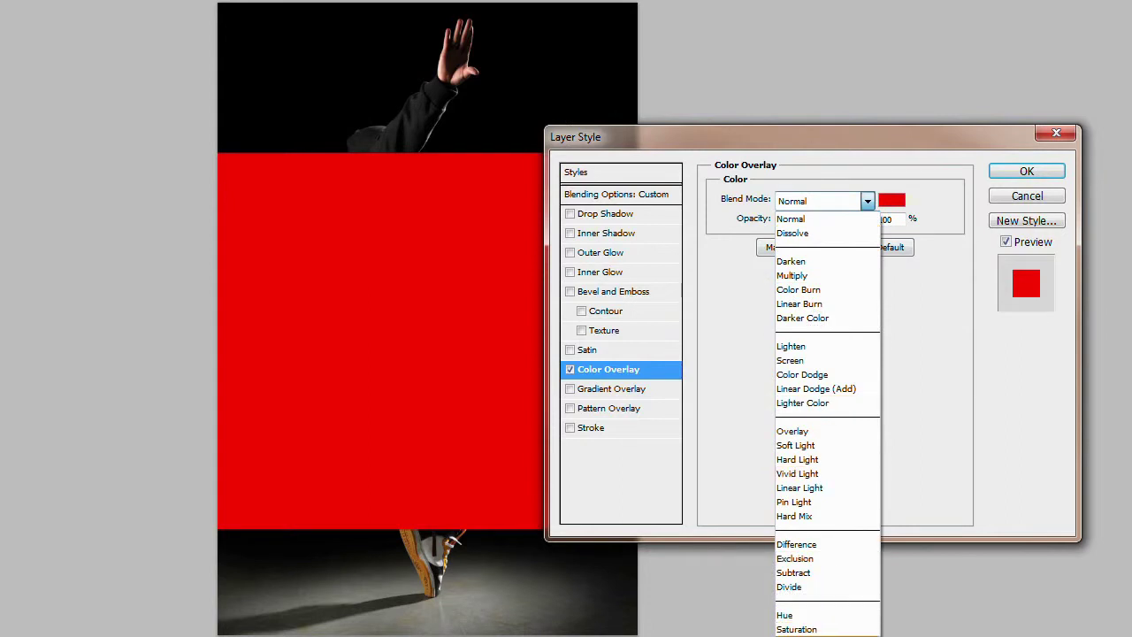
click(796, 636)
click(891, 201)
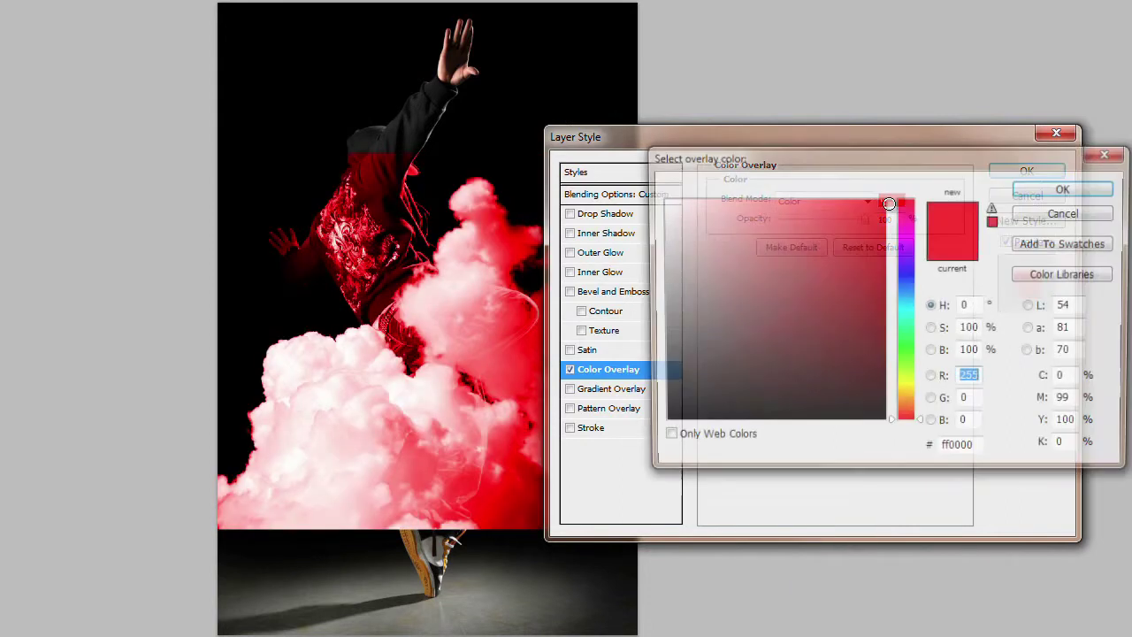
click(1025, 187)
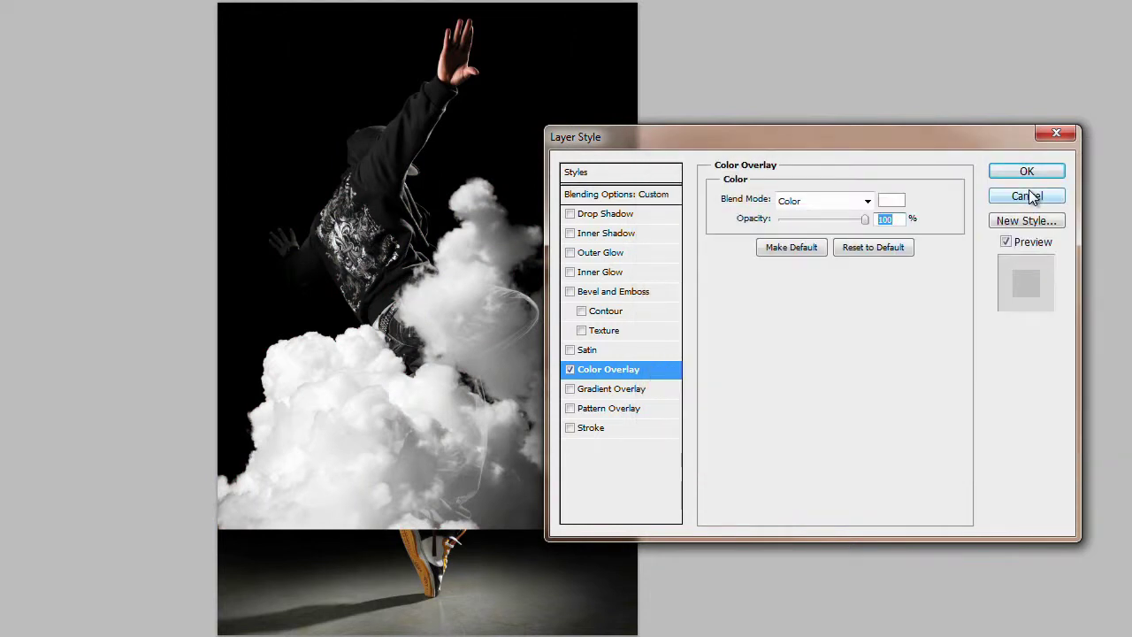
click(1044, 177)
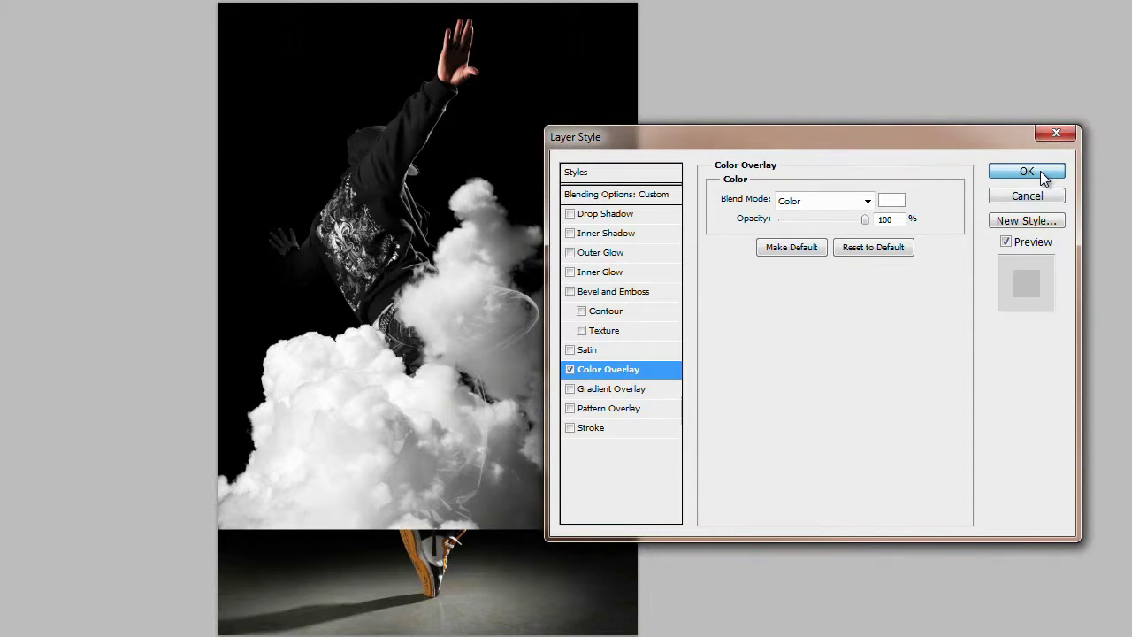
click(1026, 172)
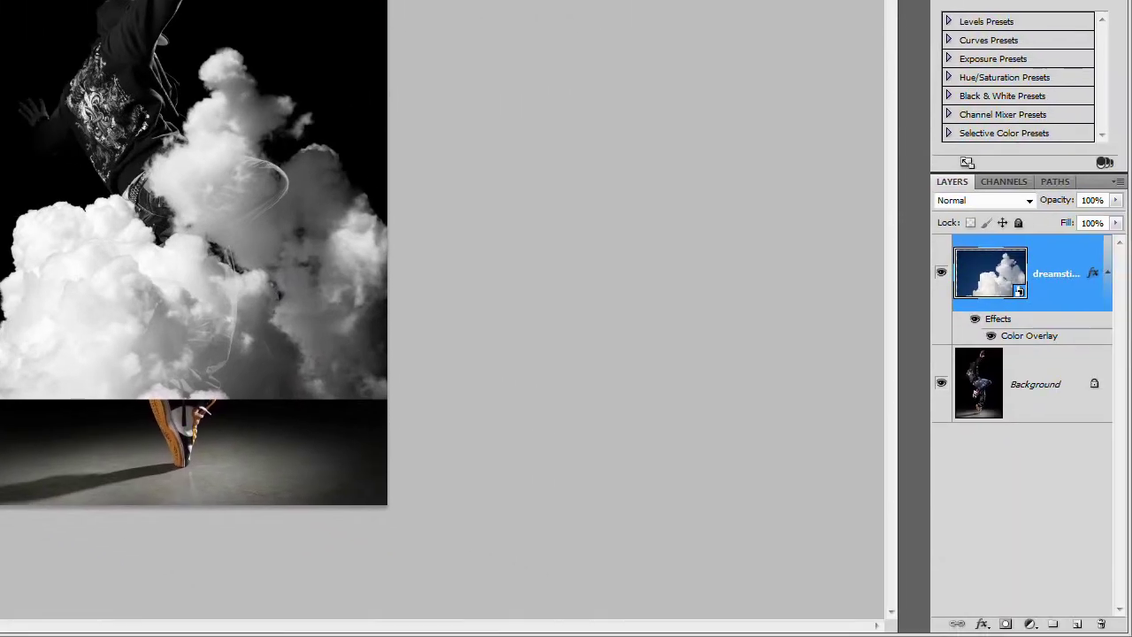
Step: Hide the cloud layer and make the Background layer with the dancer active
click(941, 276)
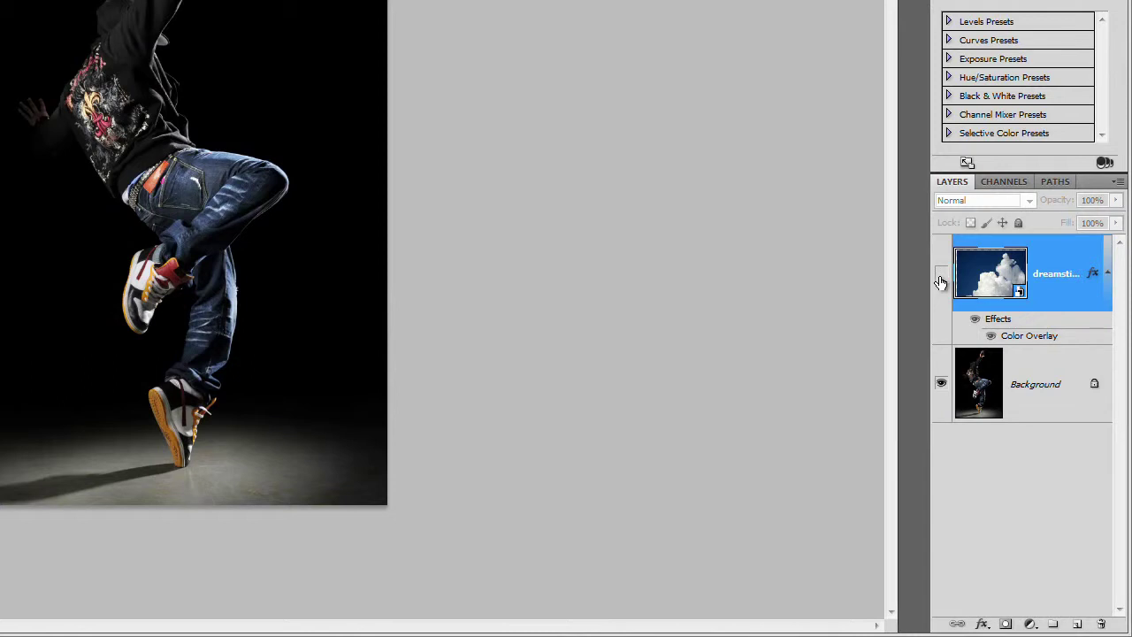
click(1031, 393)
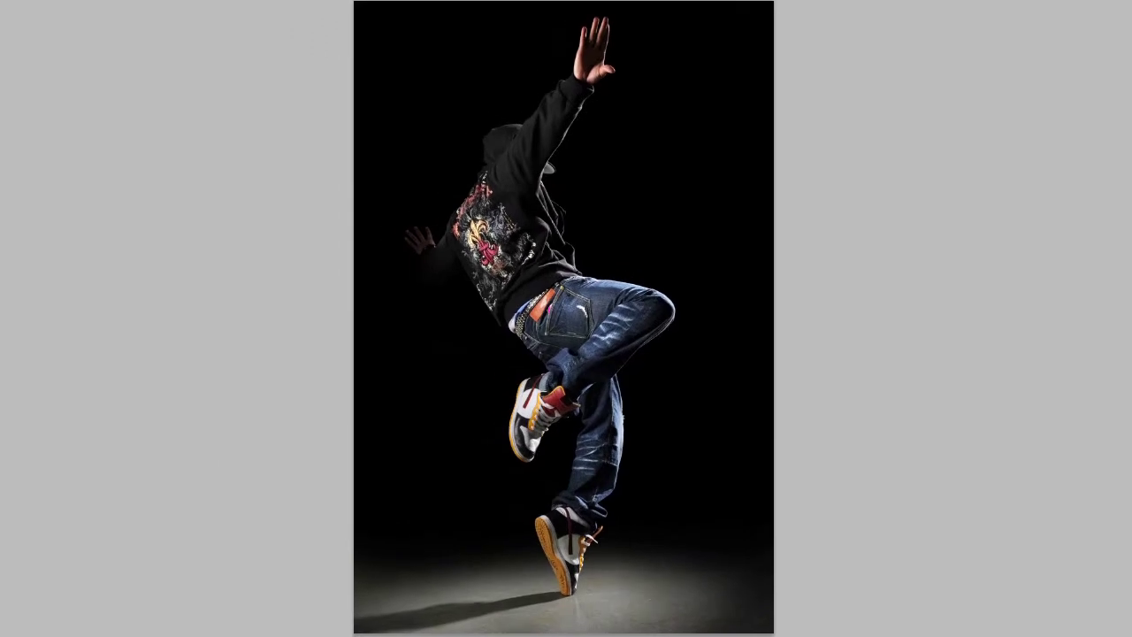
right_click(17, 55)
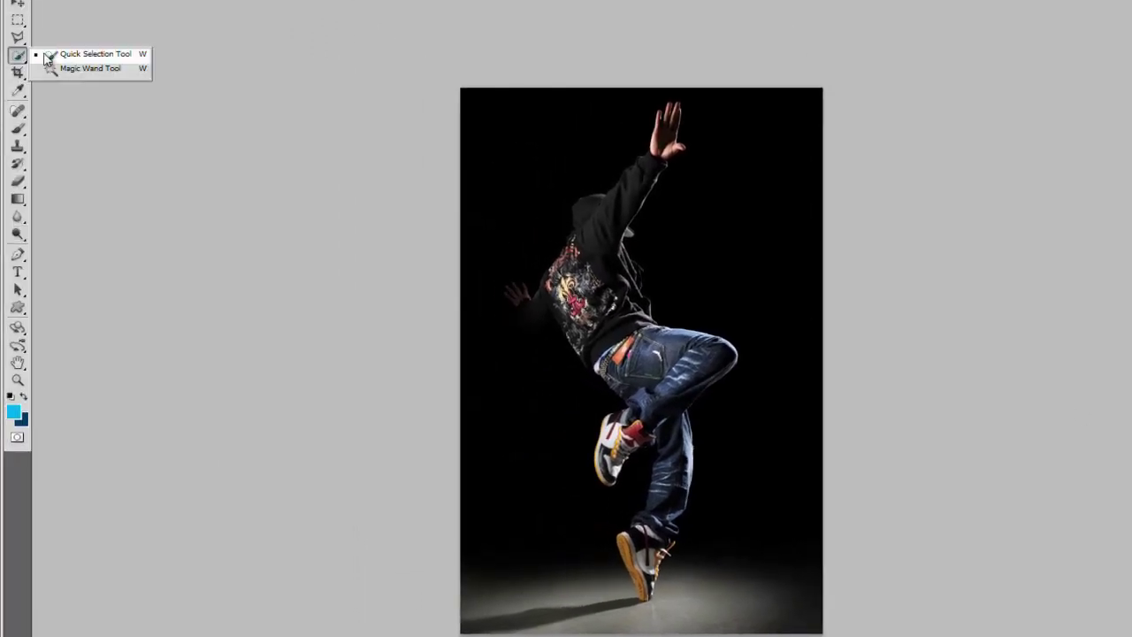
click(48, 57)
mouse_move(495, 124)
mouse_down()
mouse_move(536, 126)
mouse_move(713, 217)
mouse_move(762, 513)
mouse_move(543, 487)
mouse_move(665, 550)
mouse_move(557, 270)
mouse_move(541, 315)
mouse_move(668, 145)
mouse_up()
key(ctrl+d)
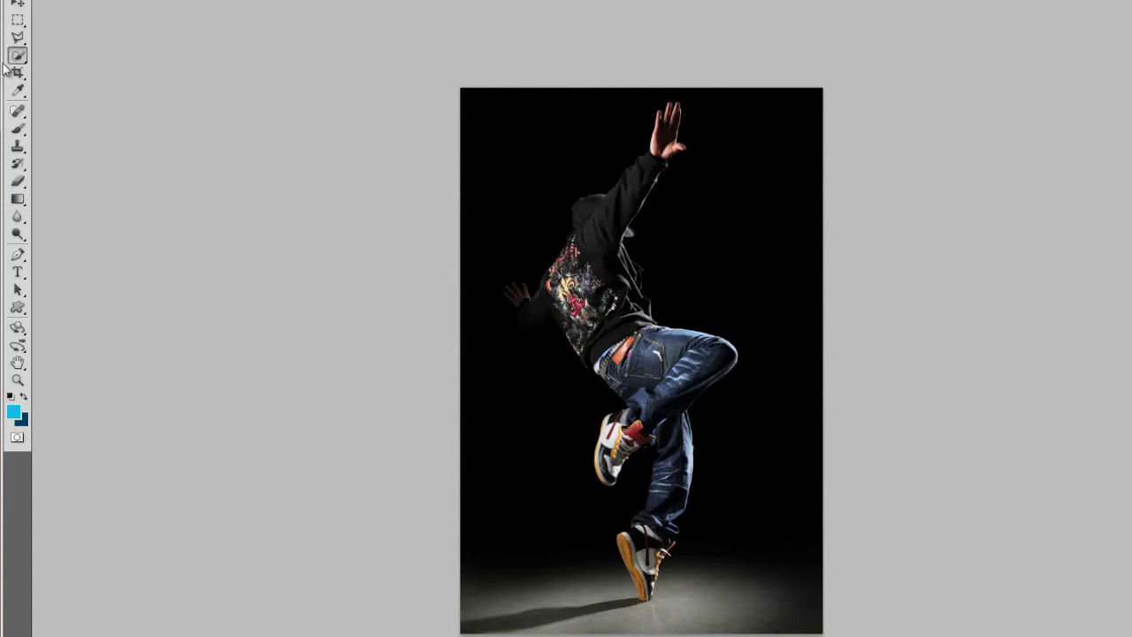
Step: Select the black backdrop with the Magic Wand at tolerance 8, and extend the selection over the floor with the Quick Selection tool
drag(18, 54, 77, 69)
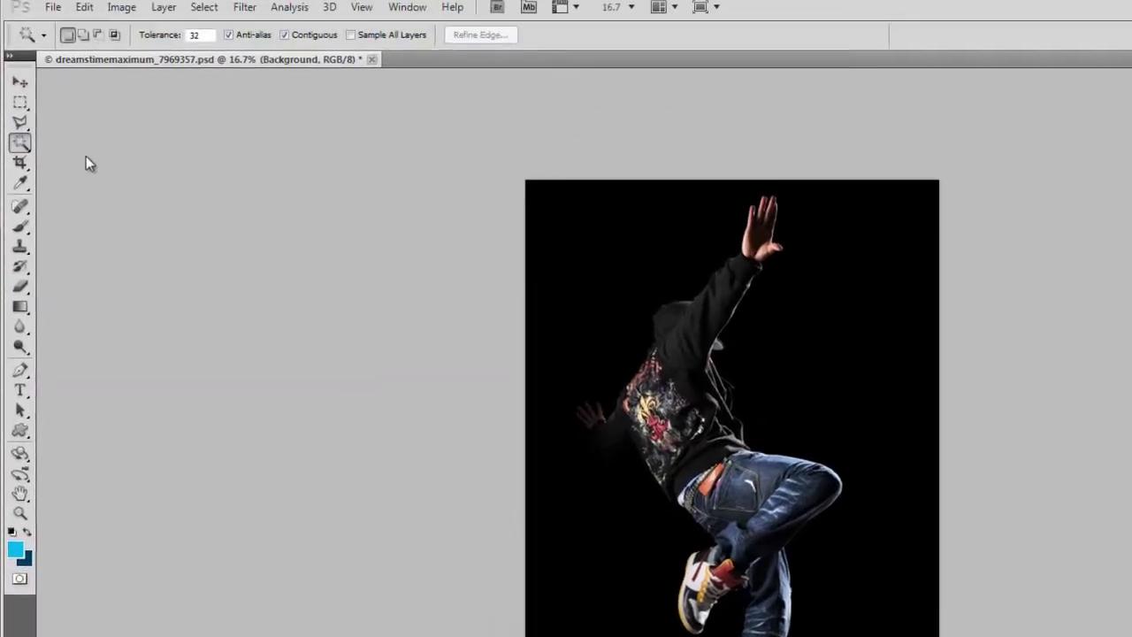
double_click(199, 44)
text(8)
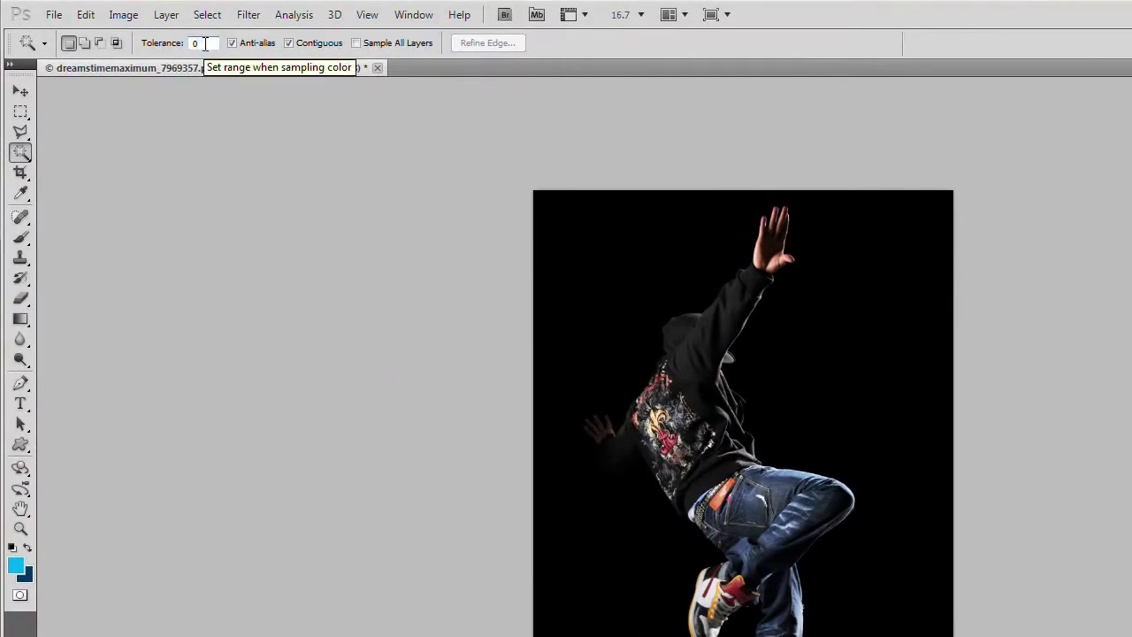
click(629, 72)
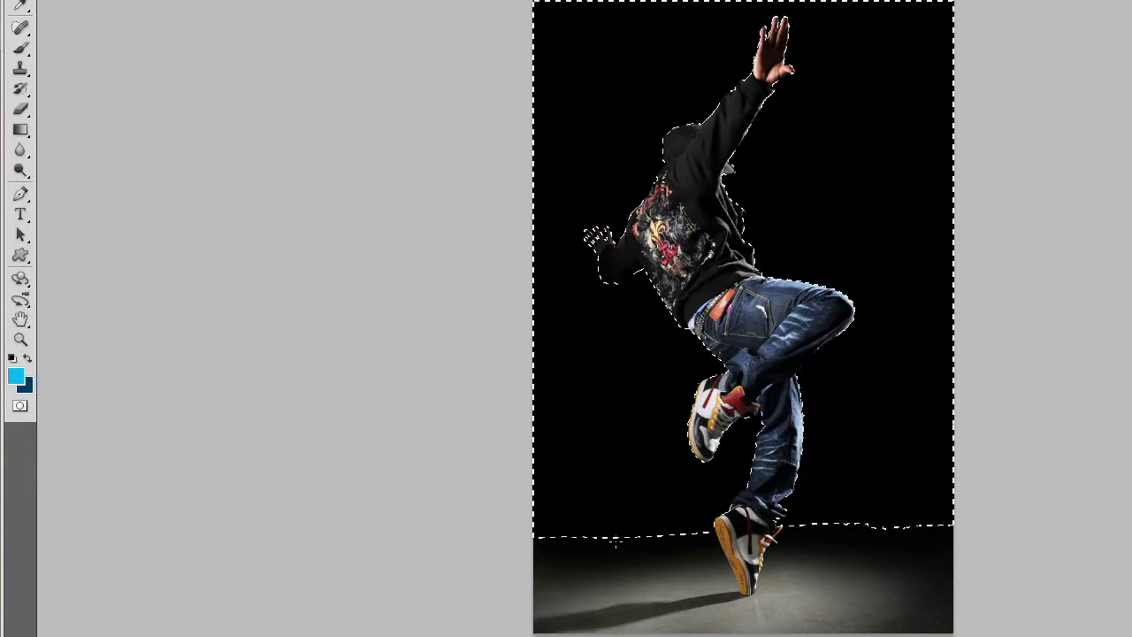
mouse_move(619, 540)
mouse_down()
mouse_move(623, 572)
mouse_move(675, 622)
mouse_move(820, 633)
mouse_move(895, 561)
mouse_move(866, 555)
mouse_up()
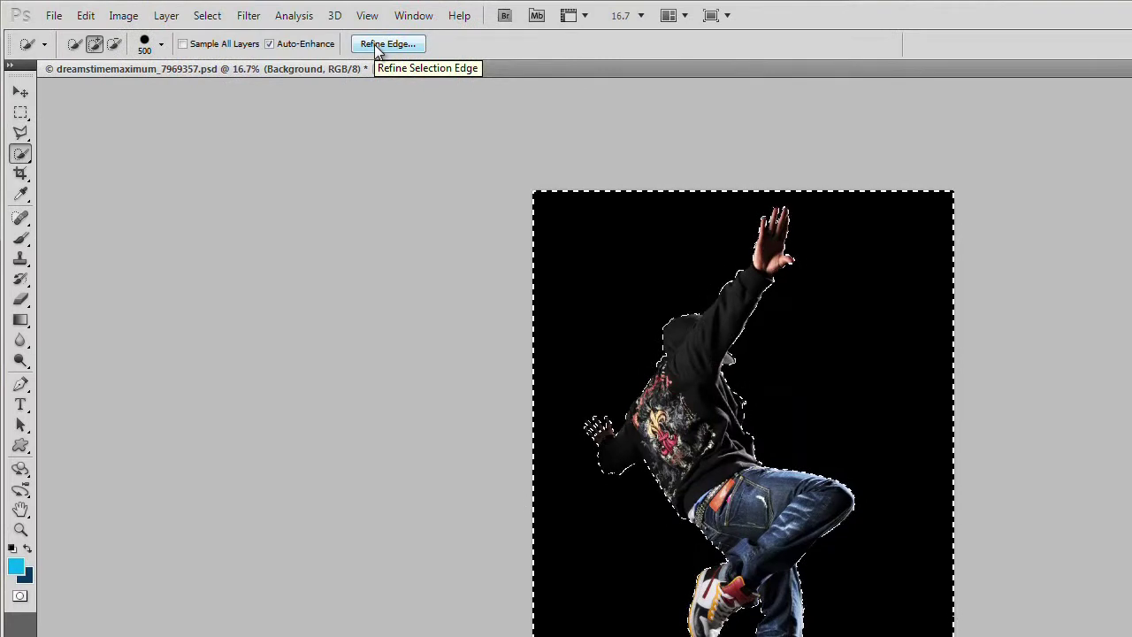
Step: Open Refine Edge for the backdrop selection and set its view mode to Overlay
click(388, 44)
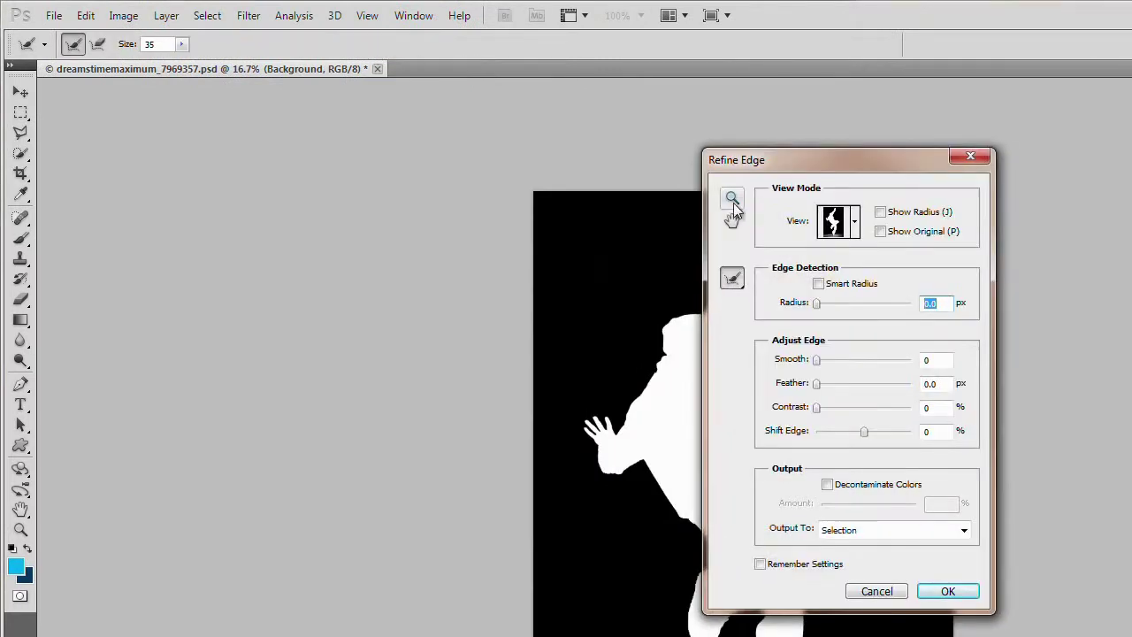
click(732, 197)
click(672, 530)
click(854, 222)
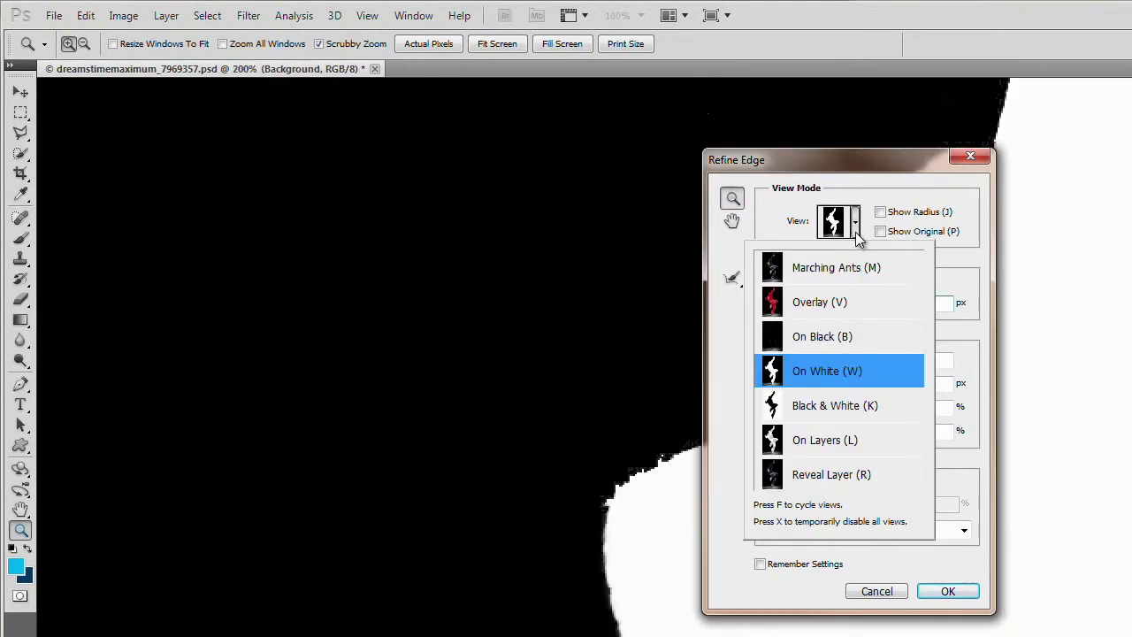
click(817, 306)
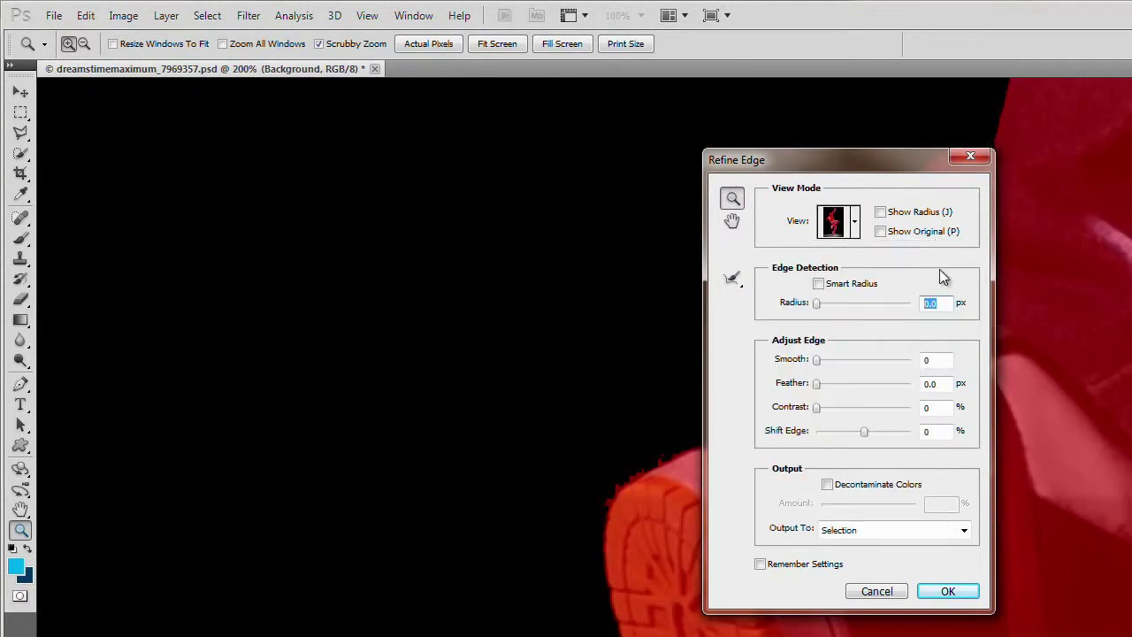
Step: Refine the selection edge with Smart Radius enabled, a radius of 3.7 px and Smooth set to 11
click(818, 284)
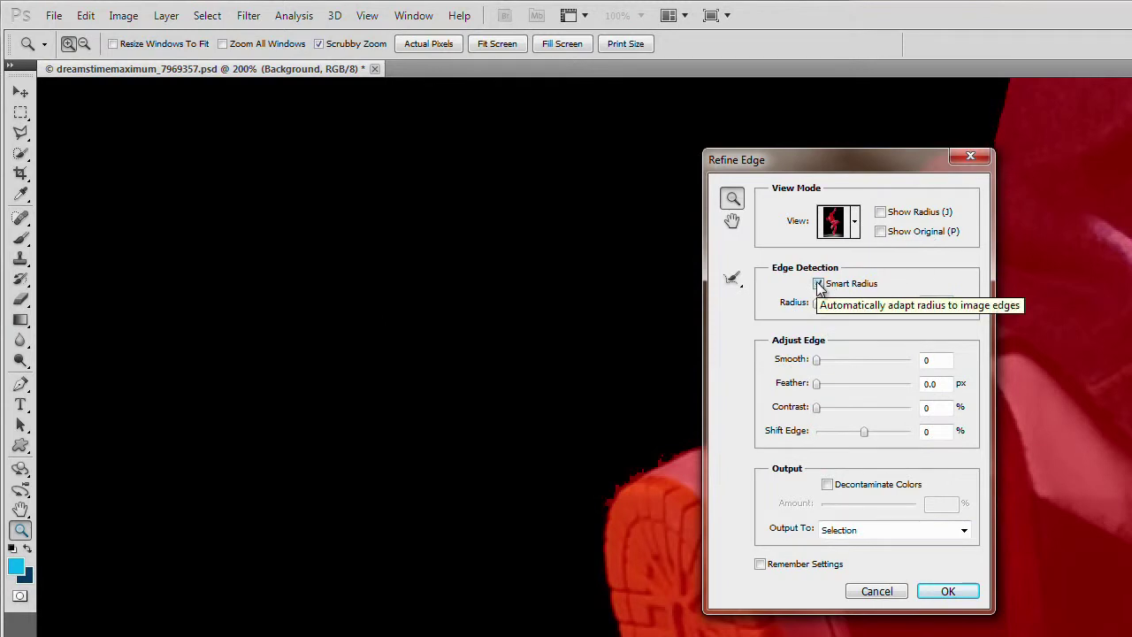
drag(818, 304, 836, 310)
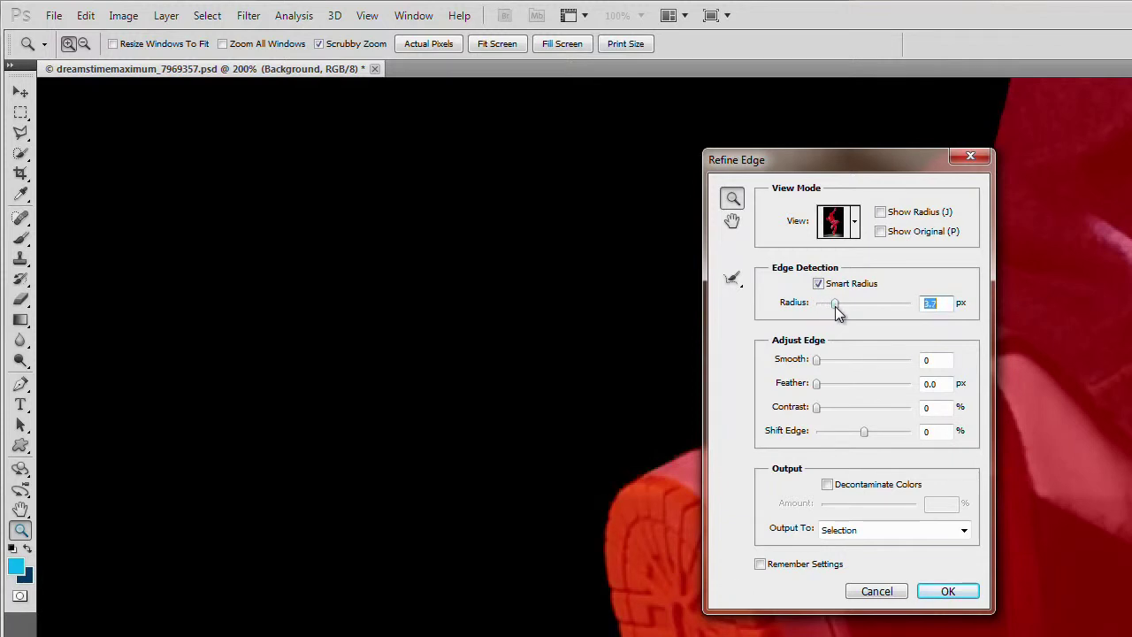
click(731, 221)
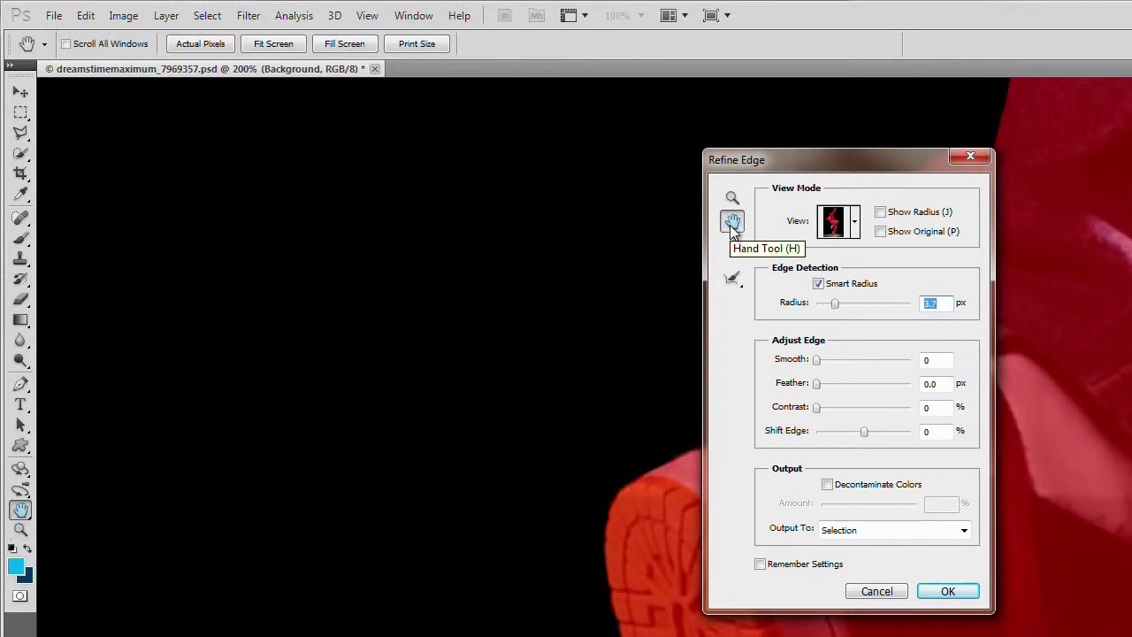
drag(669, 147, 225, 503)
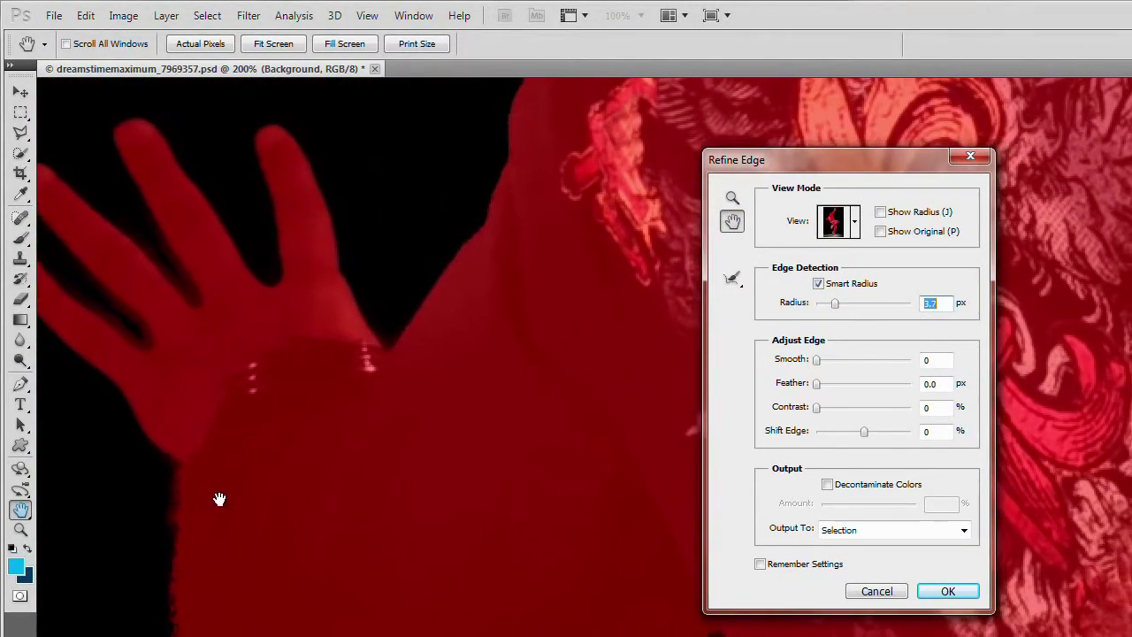
click(818, 360)
mouse_move(818, 361)
mouse_down()
mouse_move(849, 364)
mouse_move(826, 362)
mouse_up()
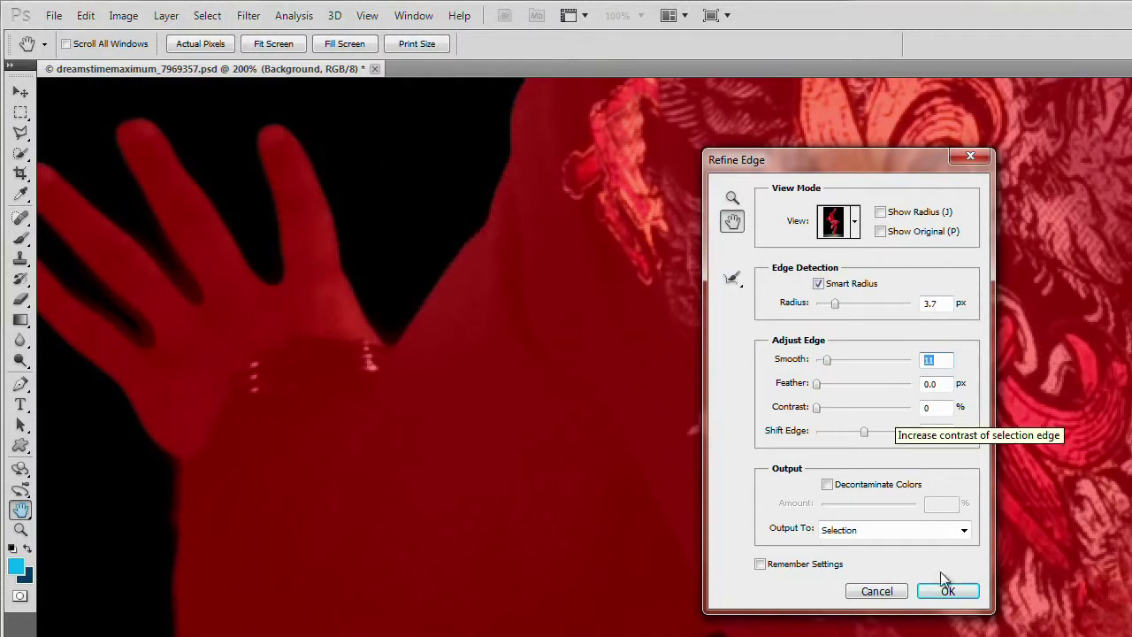
click(944, 591)
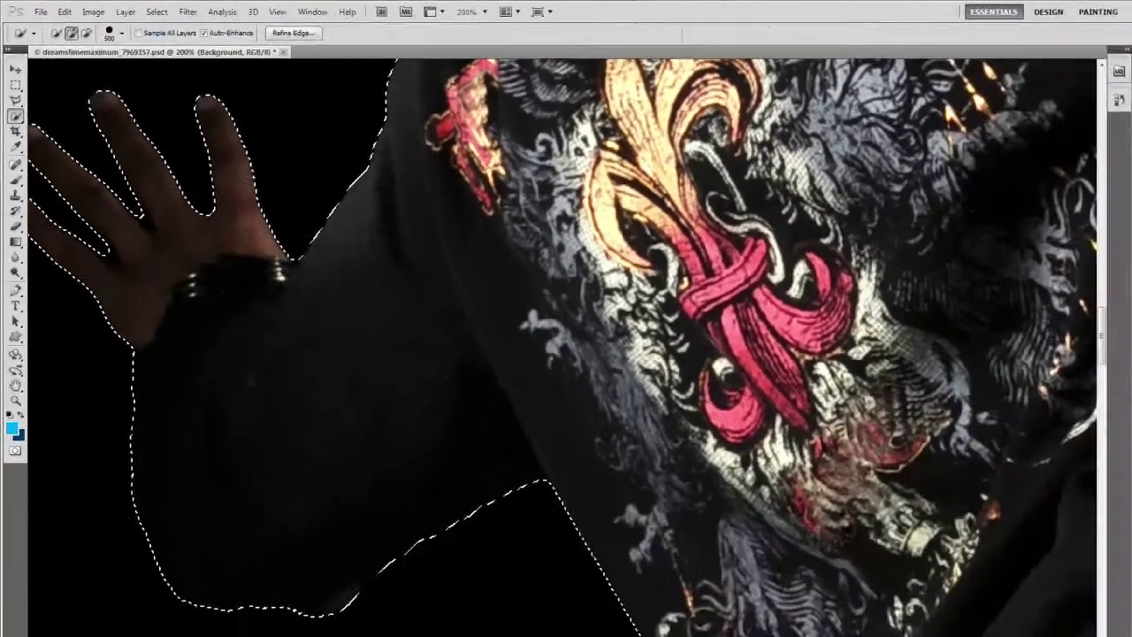
Step: Show the cloud layer and place it in a new group masked by the backdrop selection
key(ctrl+minus)
key(ctrl+minus)
key(ctrl+minus)
key(ctrl+minus)
key(ctrl+minus)
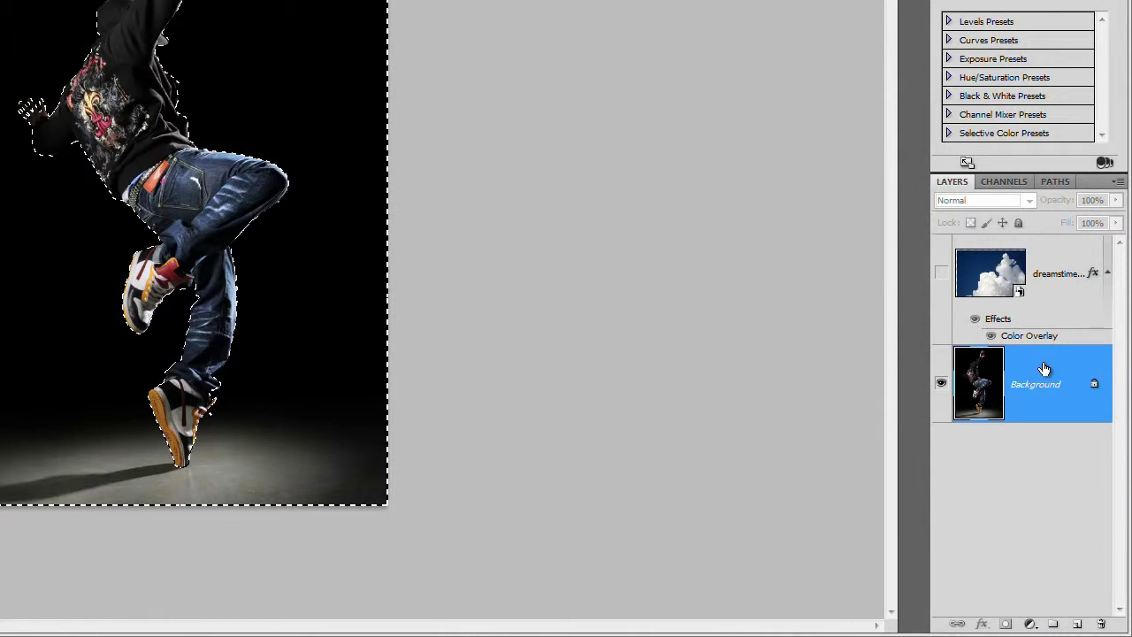
click(1057, 287)
click(940, 274)
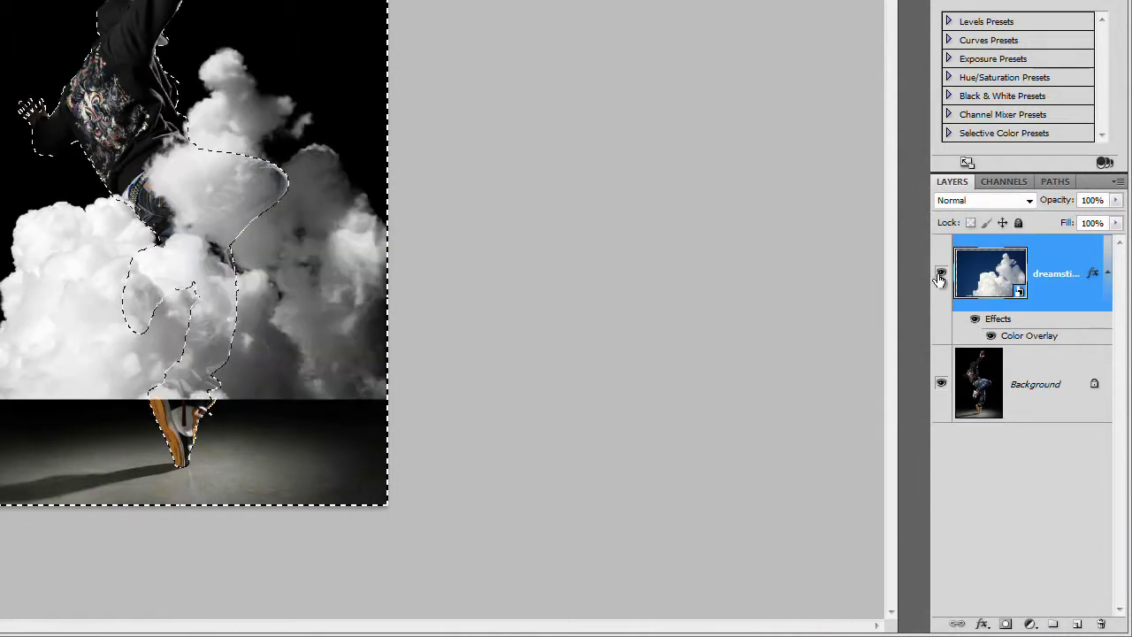
key(ctrl+g)
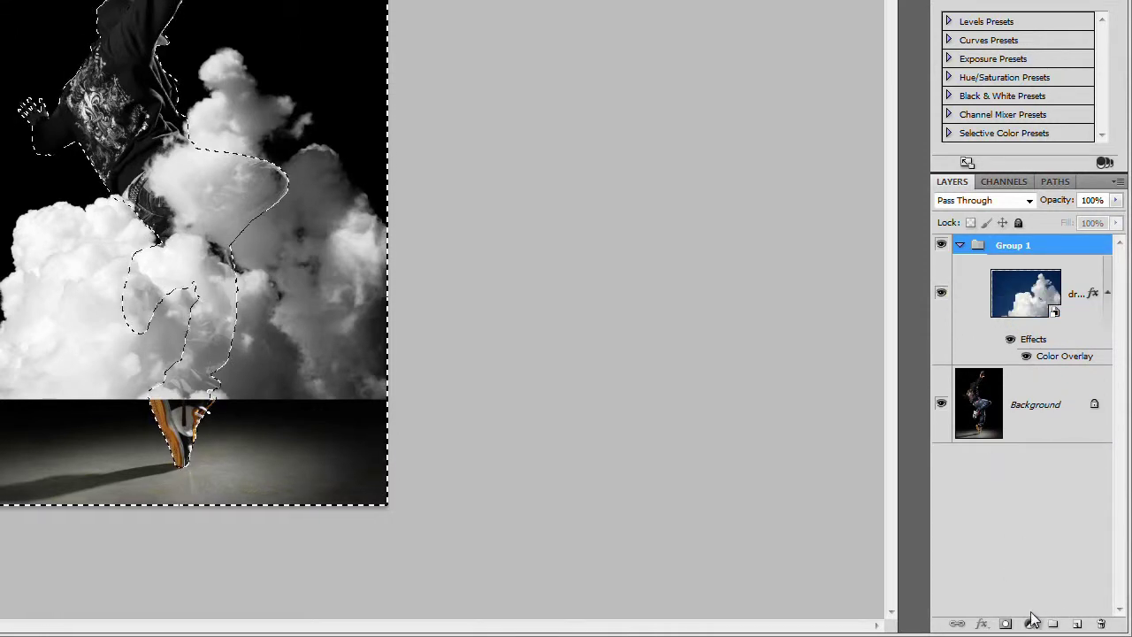
click(1008, 626)
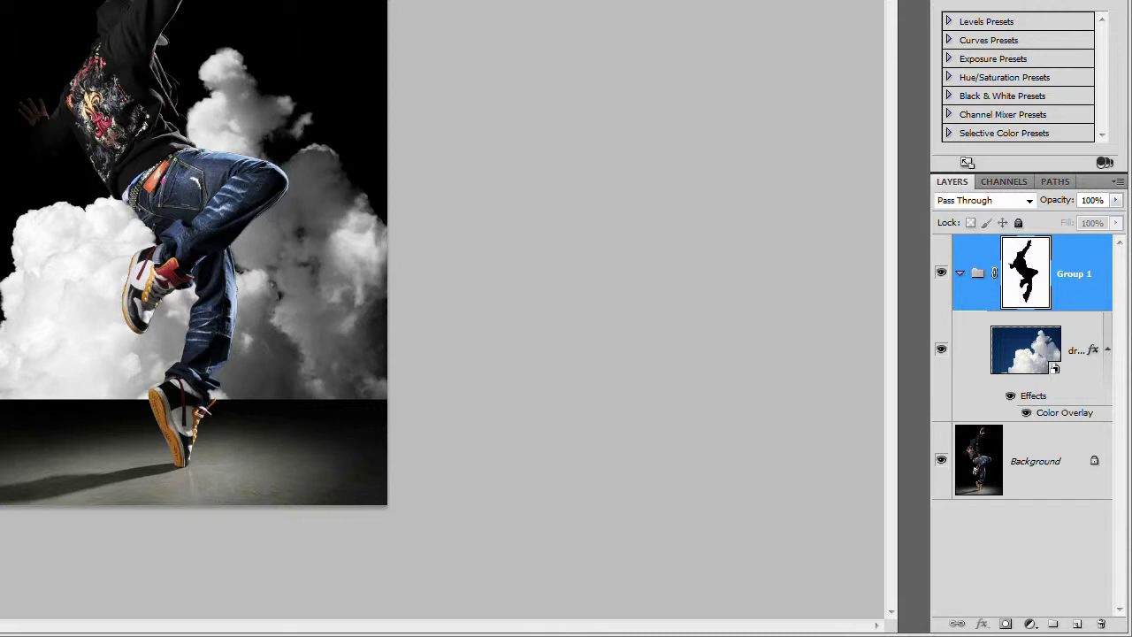
Step: Add a layer mask to the cloud layer inside the group
click(1021, 352)
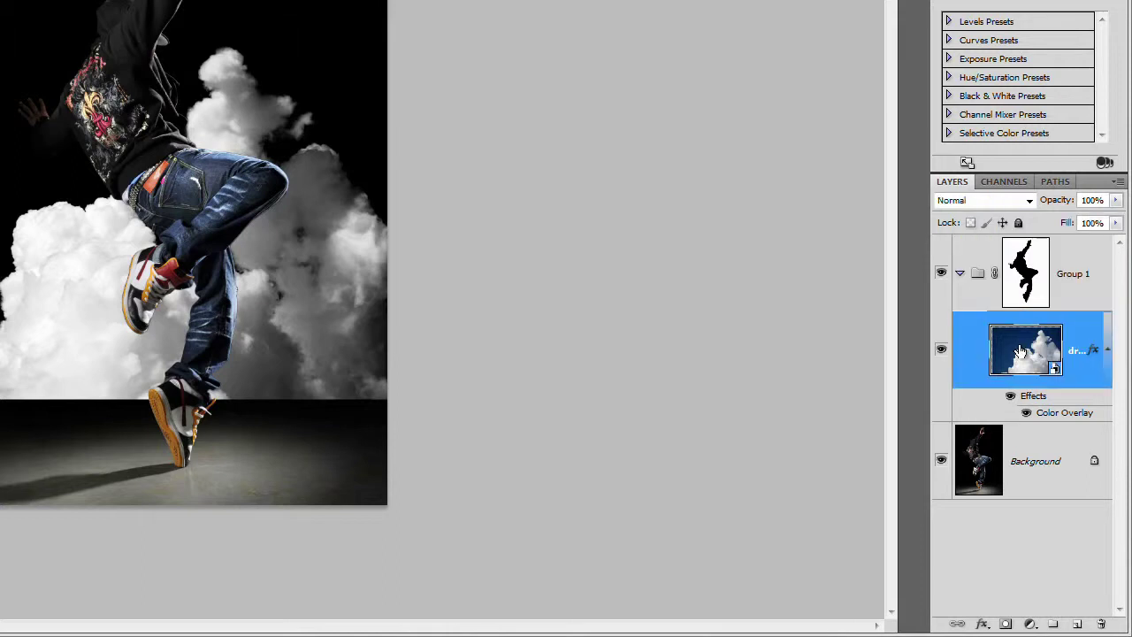
click(1006, 623)
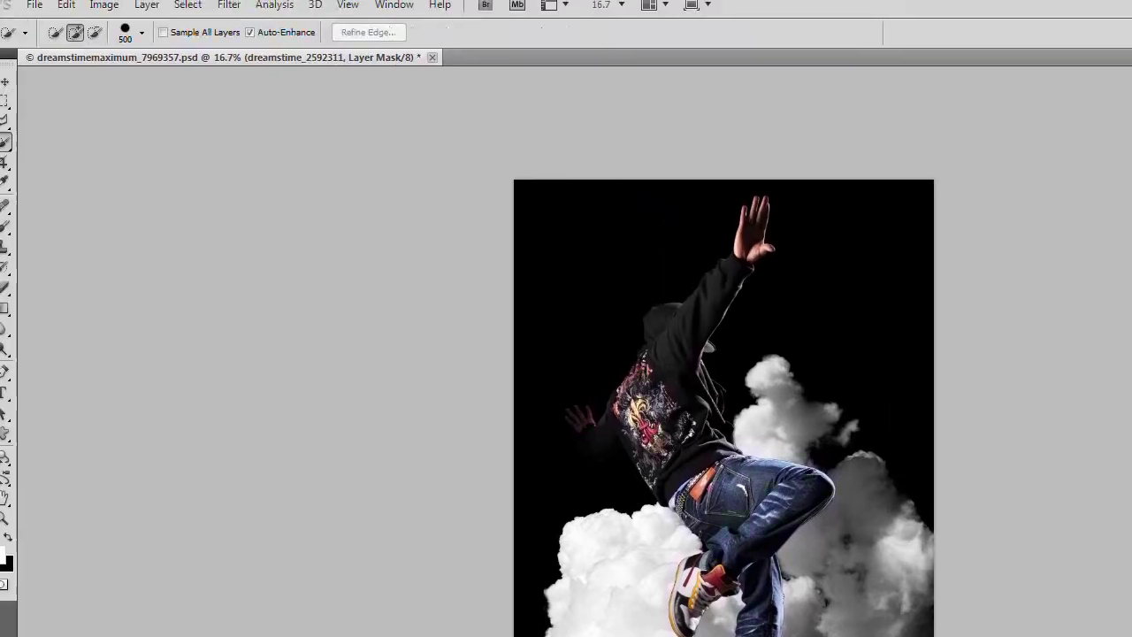
Step: Fade the lower part of the clouds on their layer mask using a 2100 px, 0% hardness Eraser at 100% opacity and flow
key(v)
click(4, 290)
click(68, 291)
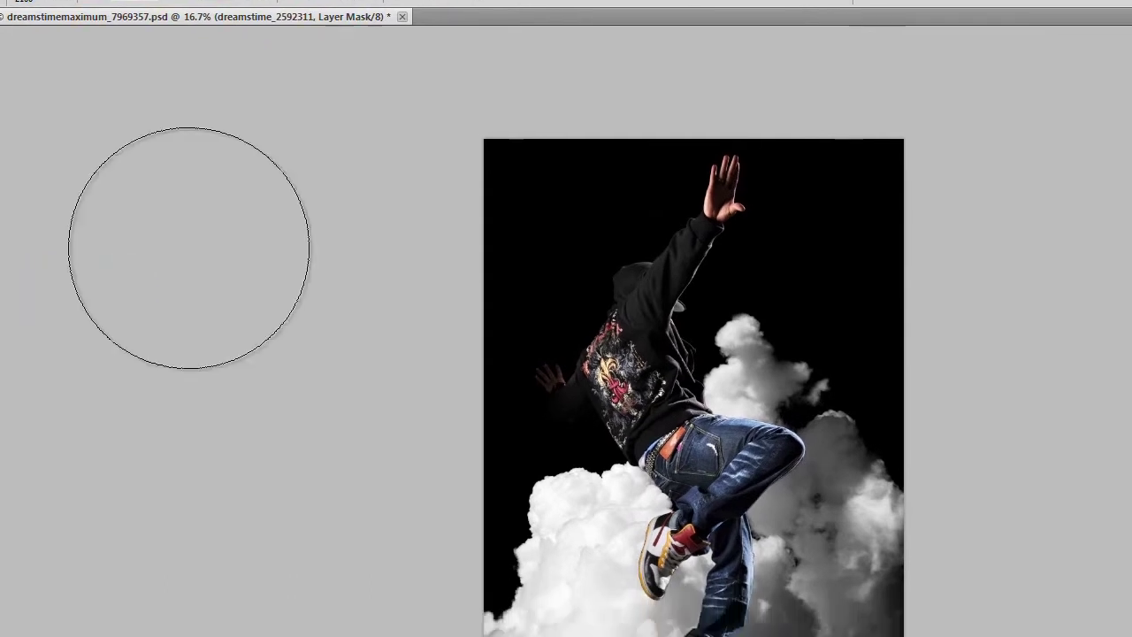
right_click(488, 171)
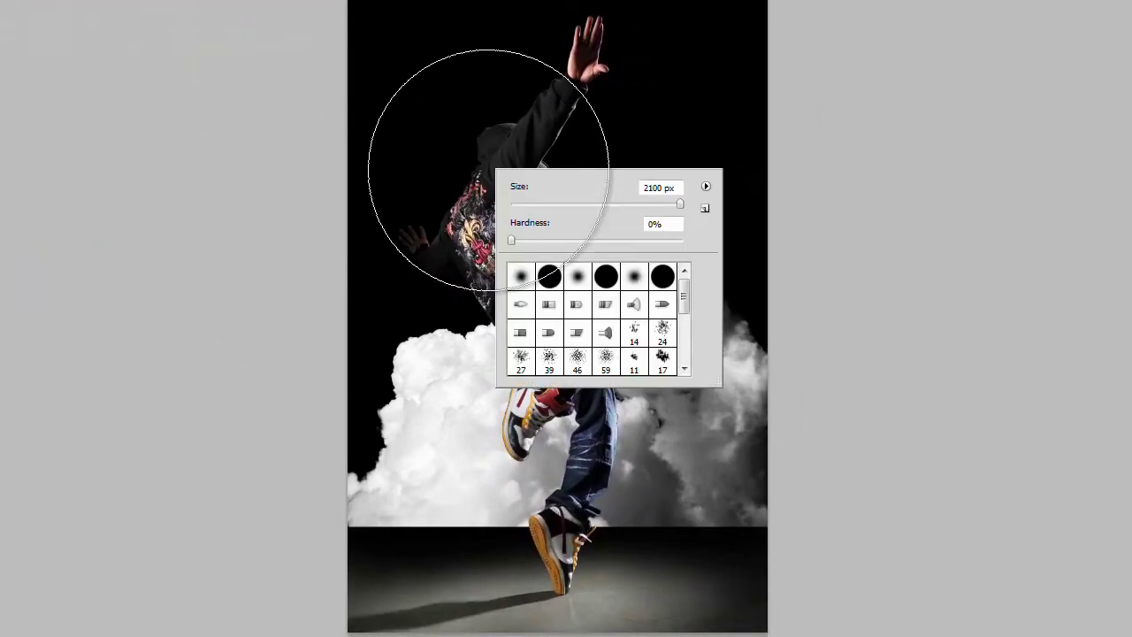
click(511, 242)
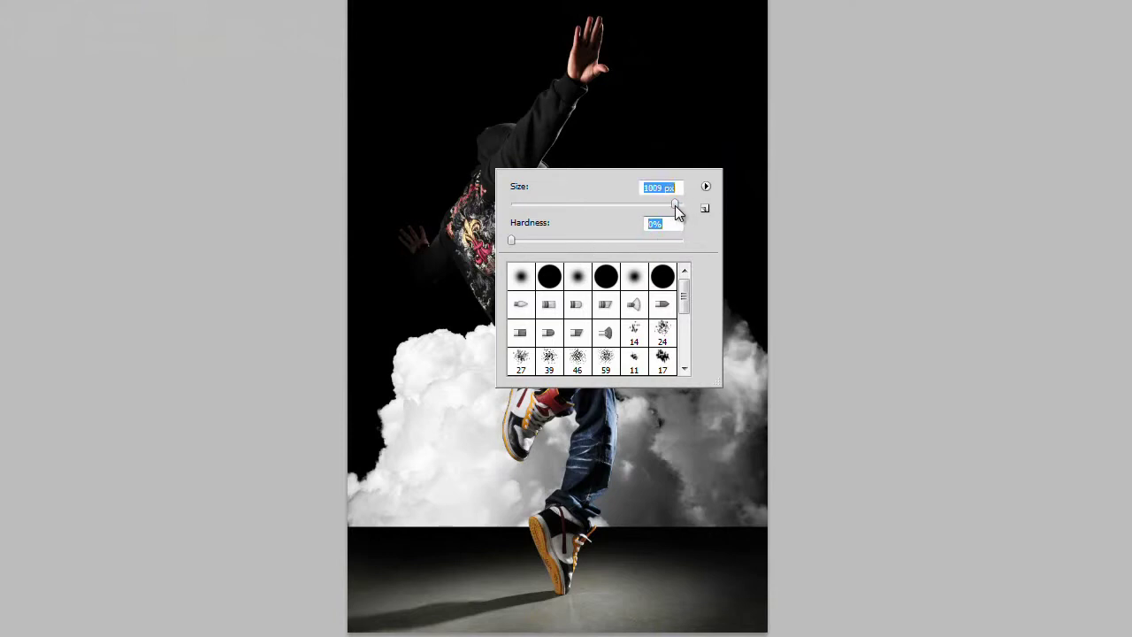
drag(683, 206, 680, 206)
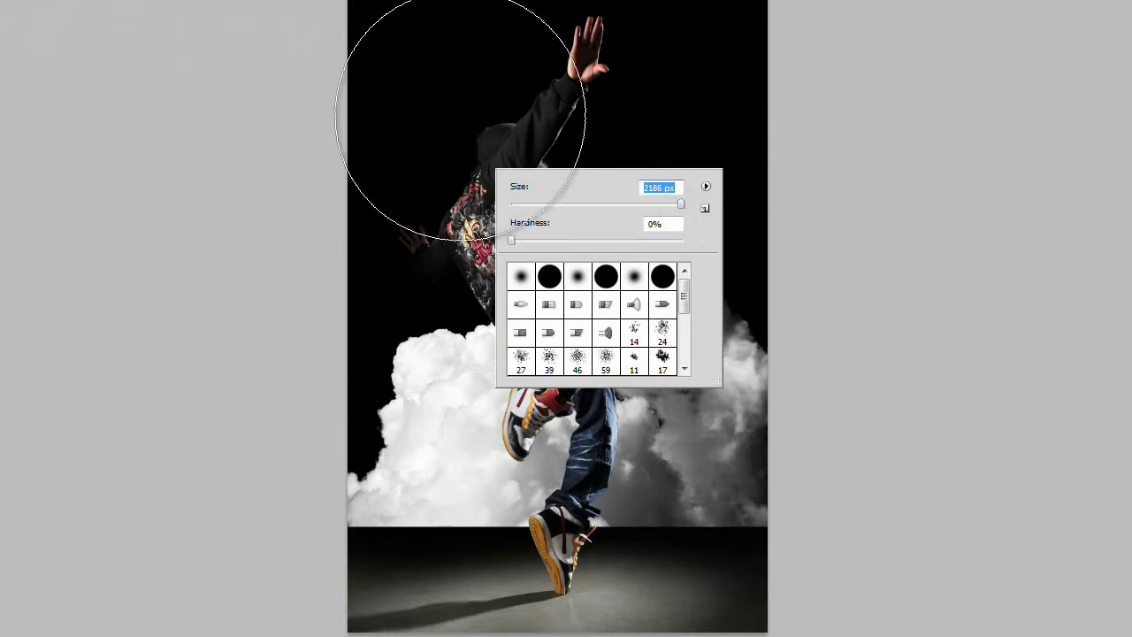
key(Return)
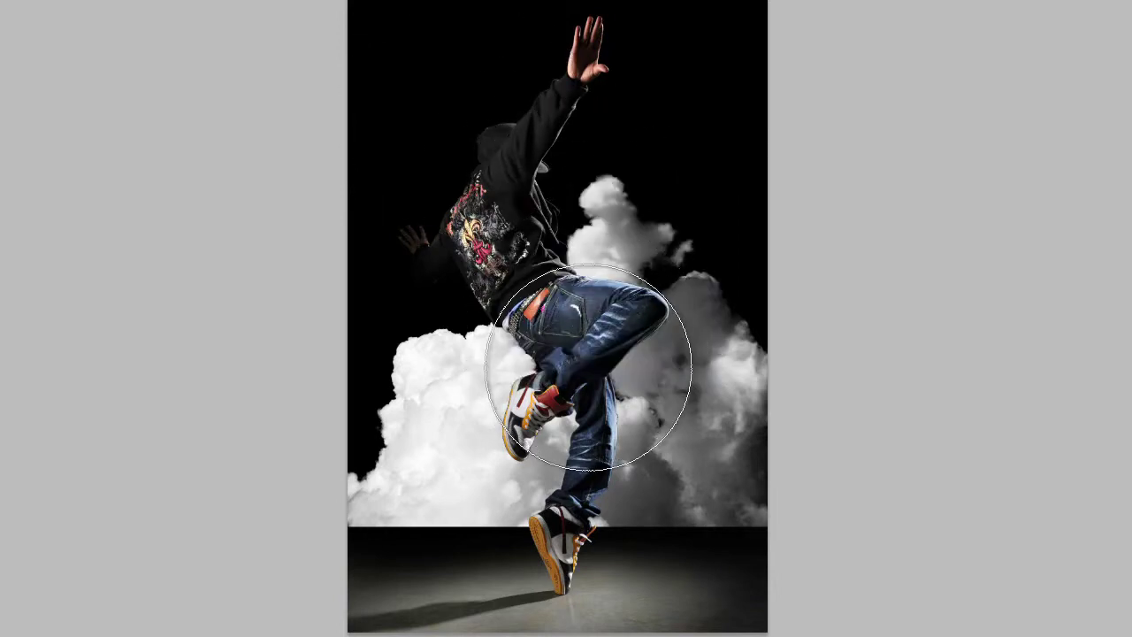
key(f)
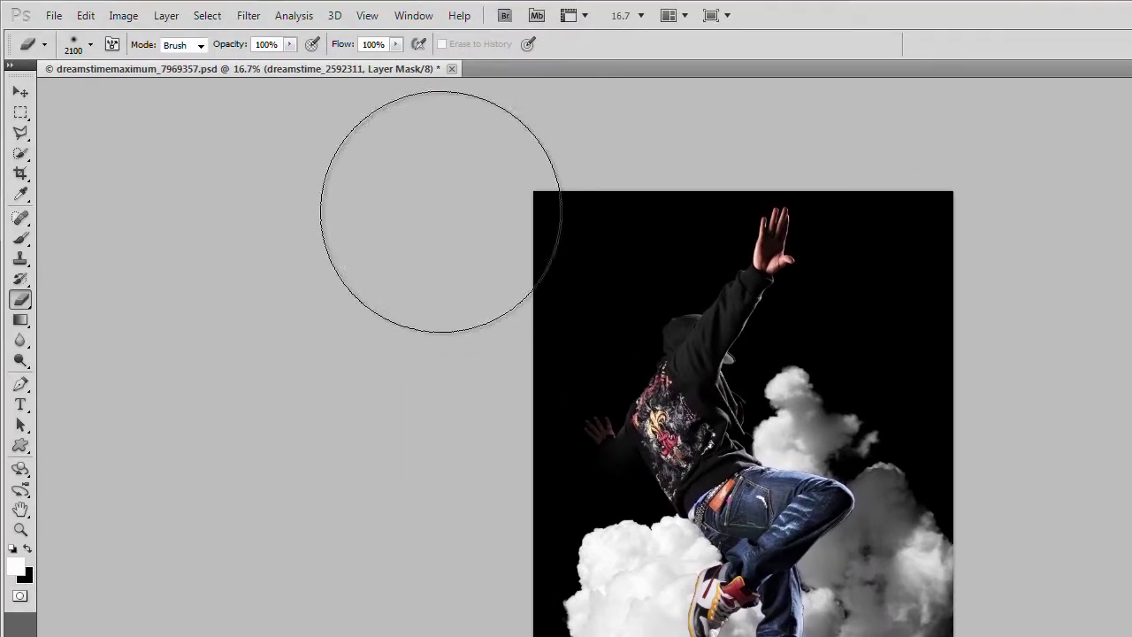
click(288, 45)
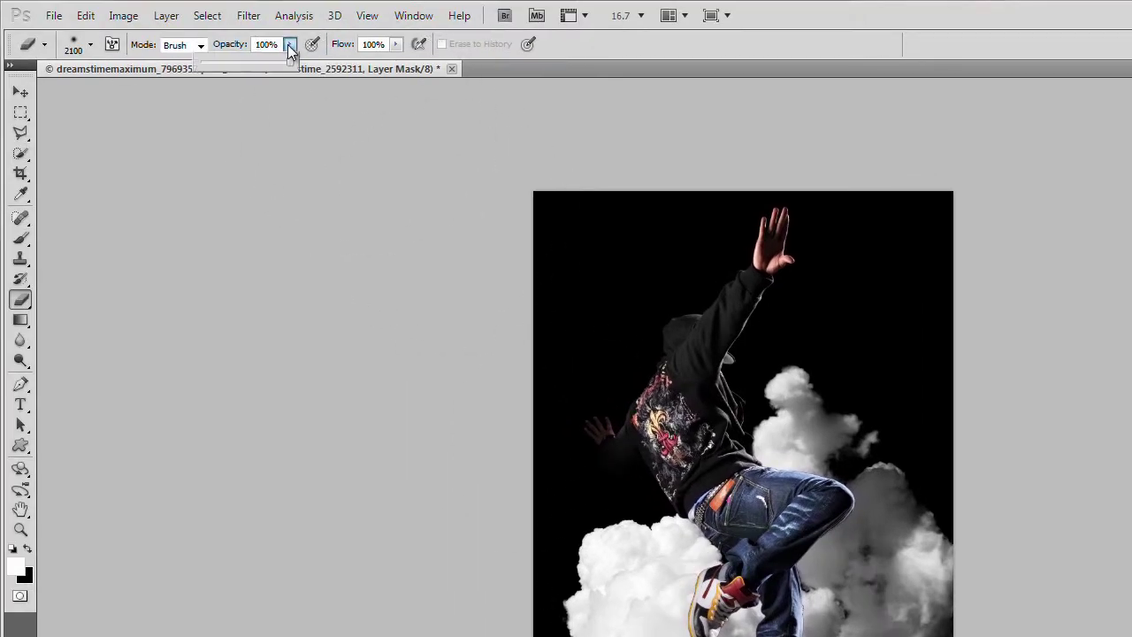
click(397, 45)
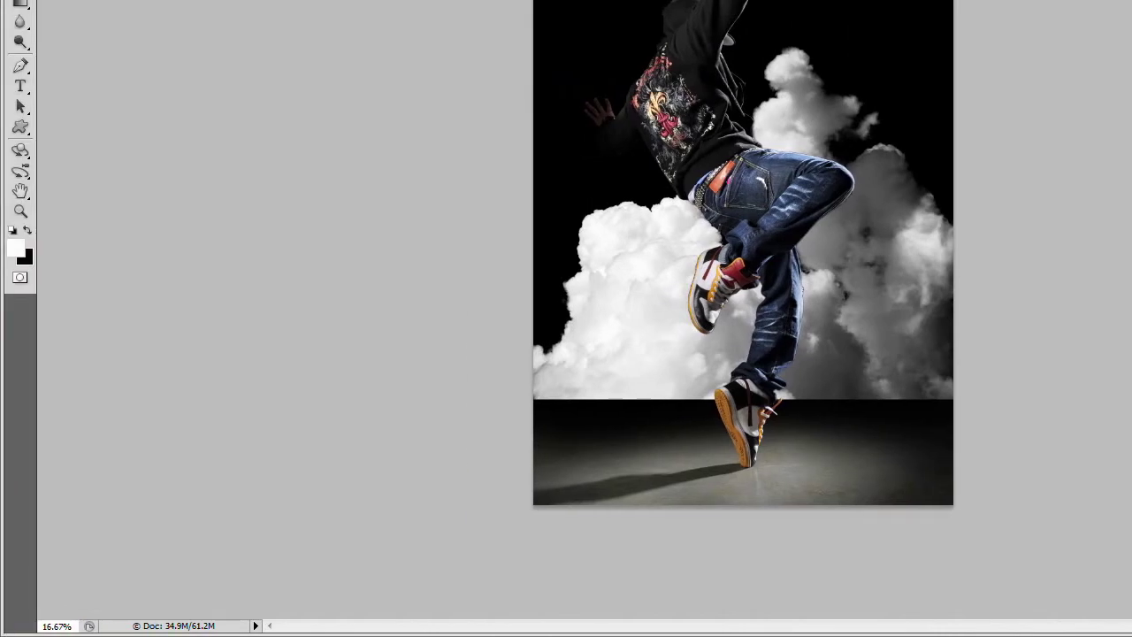
mouse_move(960, 415)
mouse_down()
mouse_move(812, 410)
mouse_move(516, 428)
mouse_up()
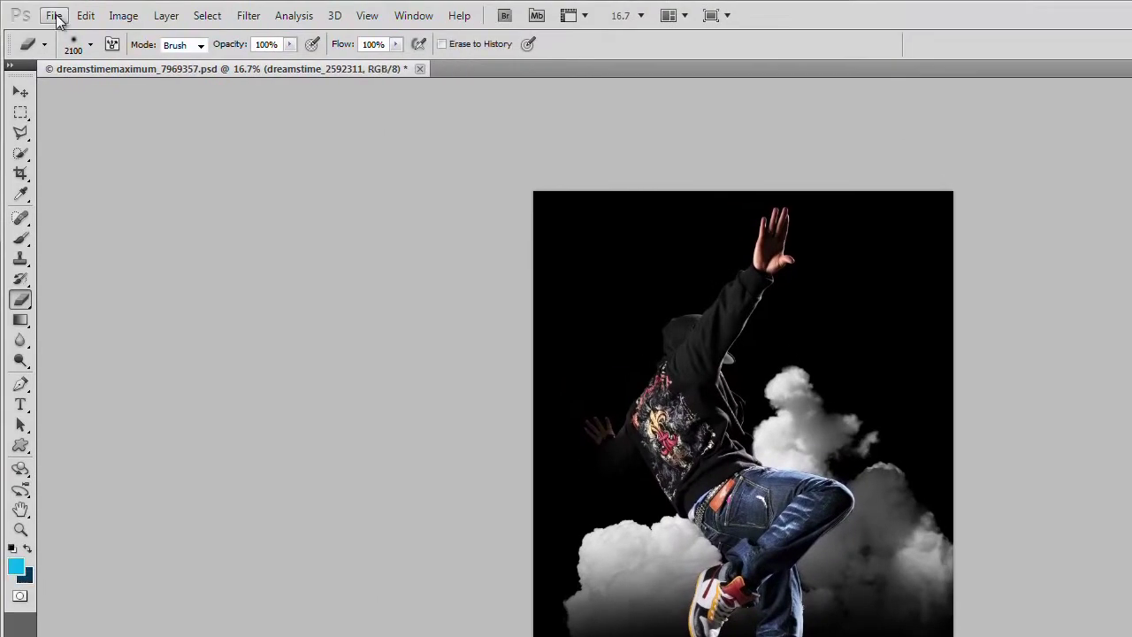
Step: Place the night city street photo, enlarge it to cover the backdrop down to the floor, and move its layer below the clouds
click(55, 16)
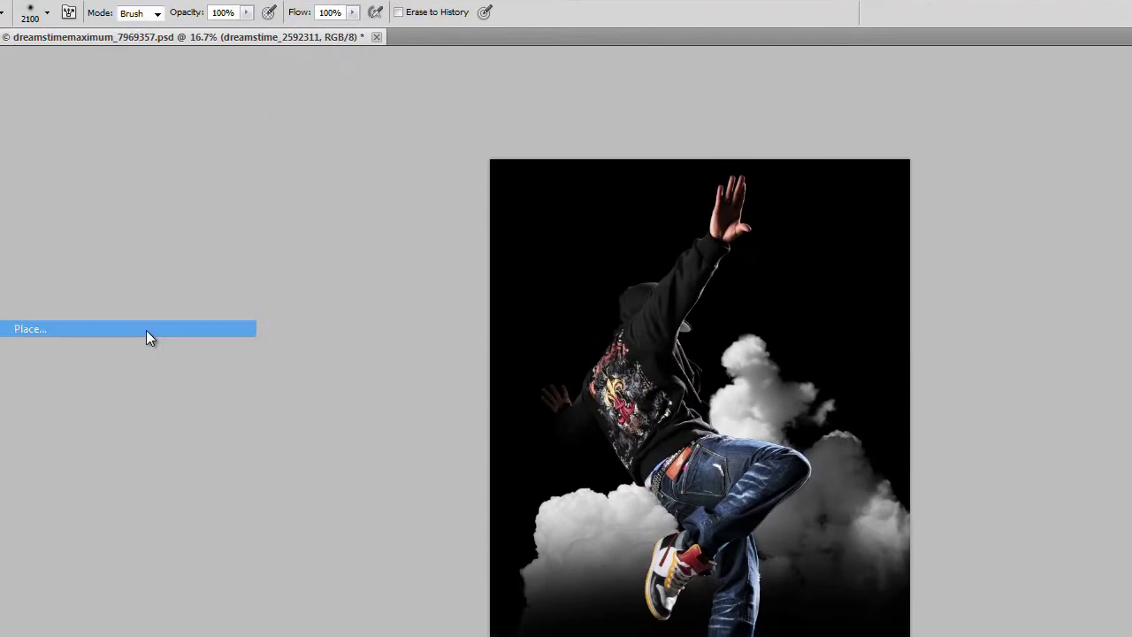
click(191, 360)
double_click(793, 175)
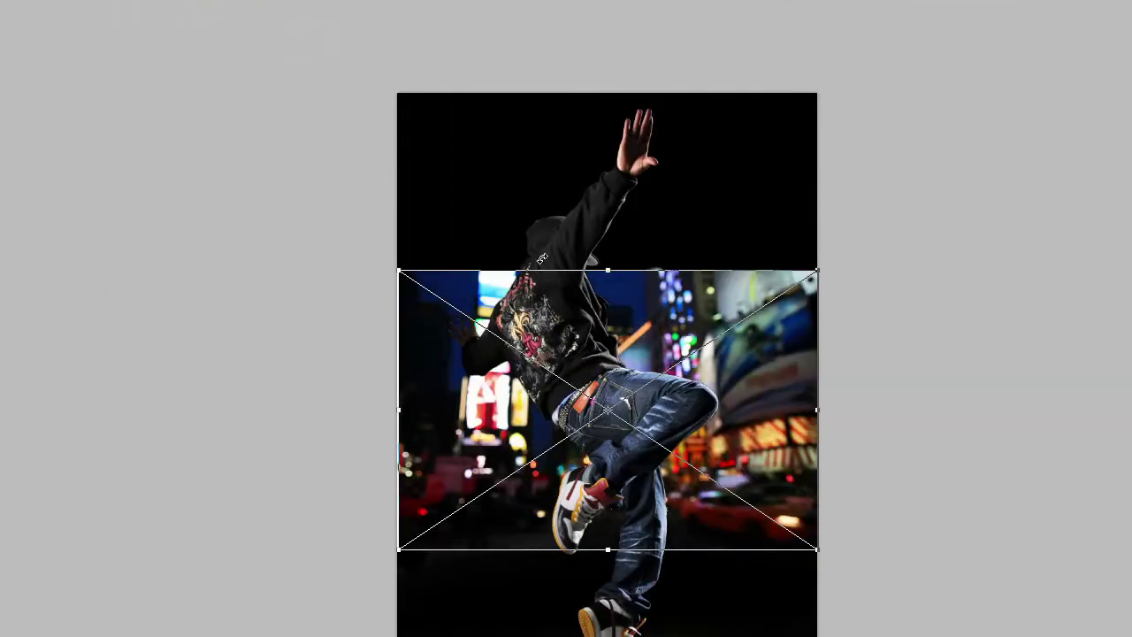
drag(816, 269, 1131, 15)
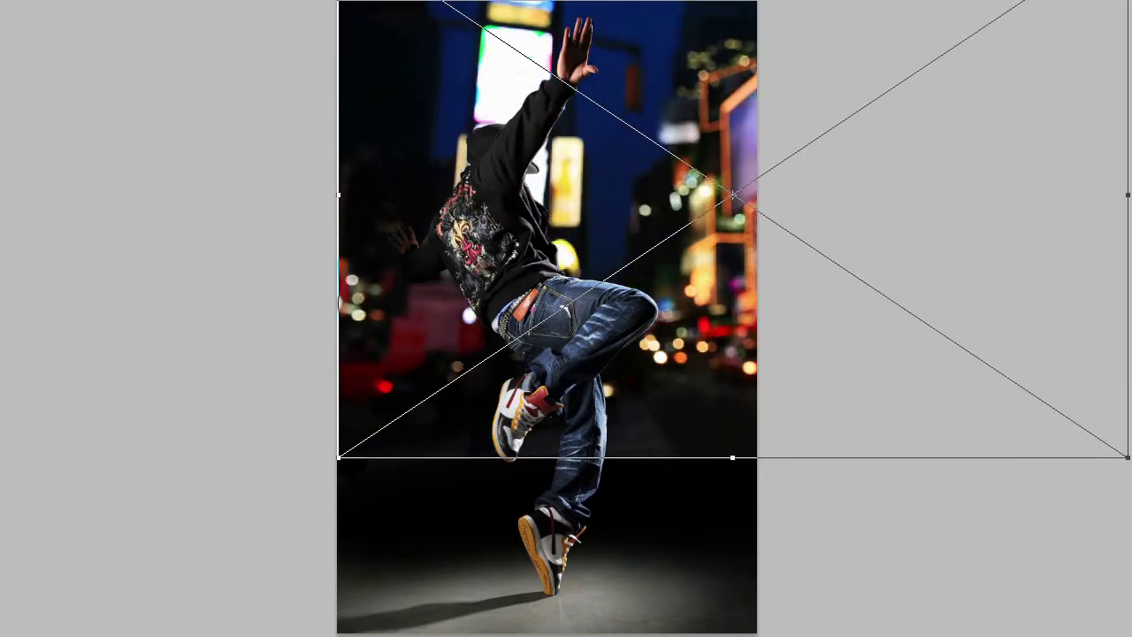
drag(739, 96, 738, 165)
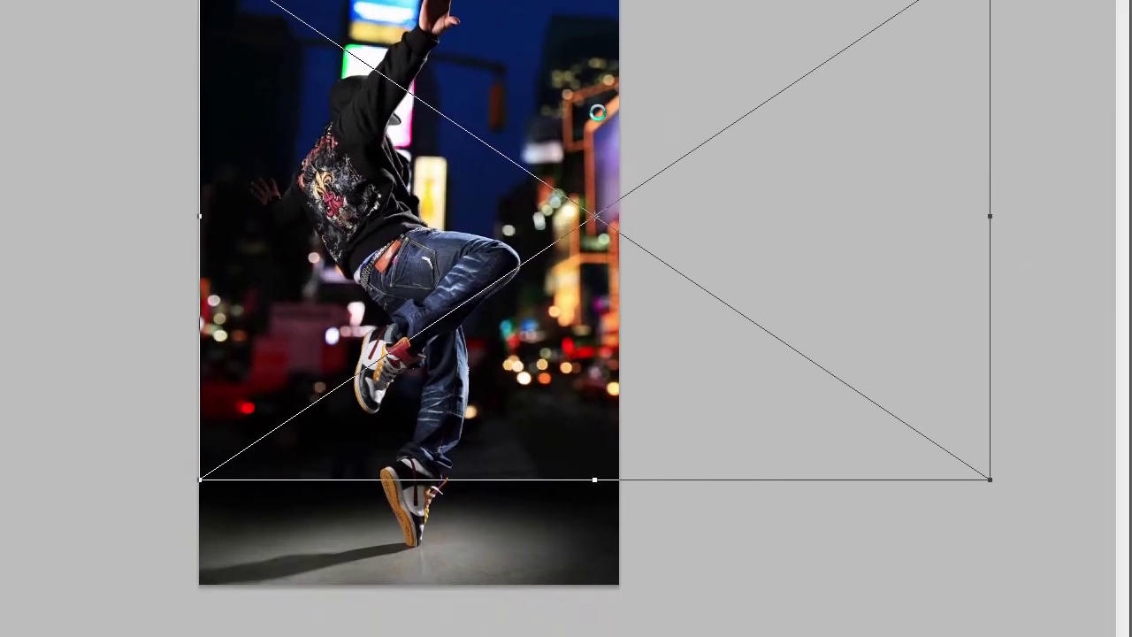
key(Return)
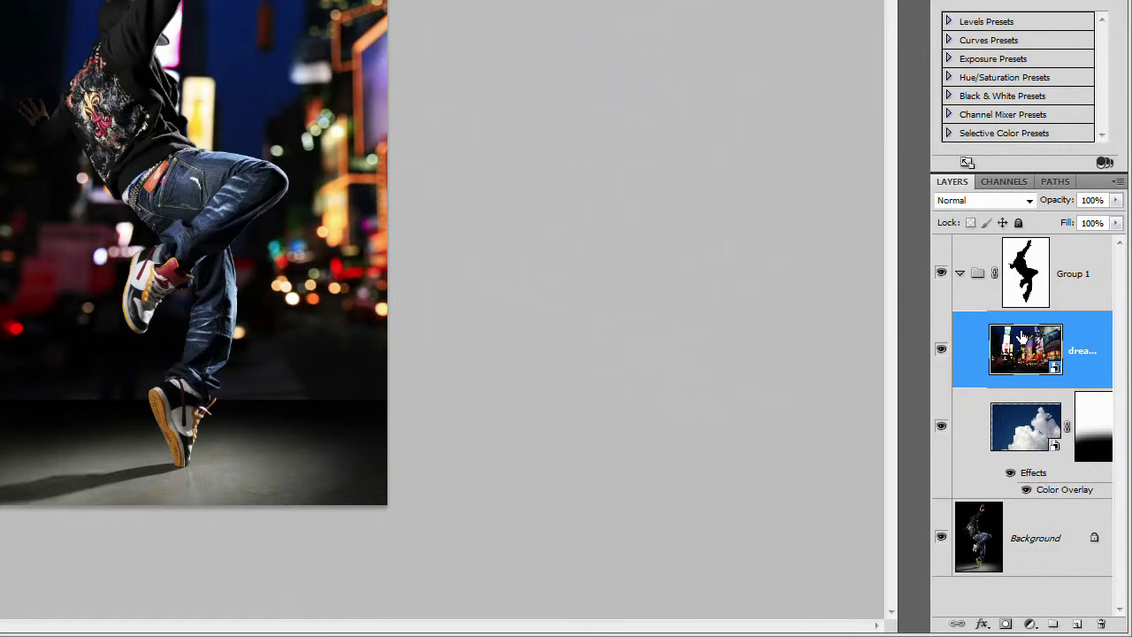
drag(1024, 334, 1020, 482)
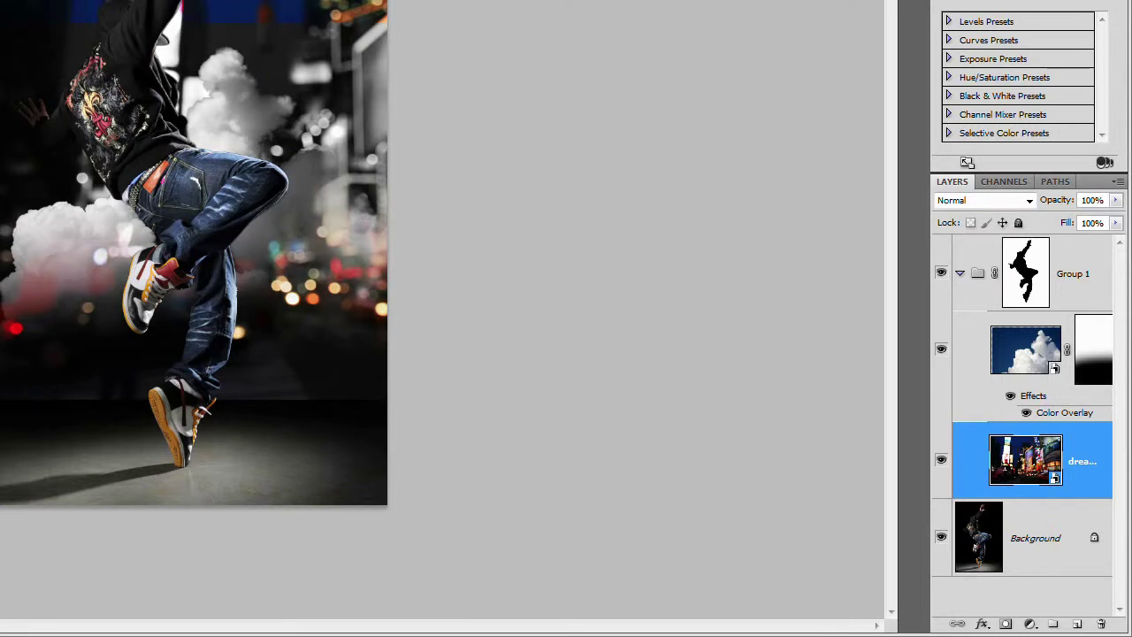
Step: Desaturate the city layer with a Color Overlay effect, changing the overlay's blend mode and colour
right_click(1076, 462)
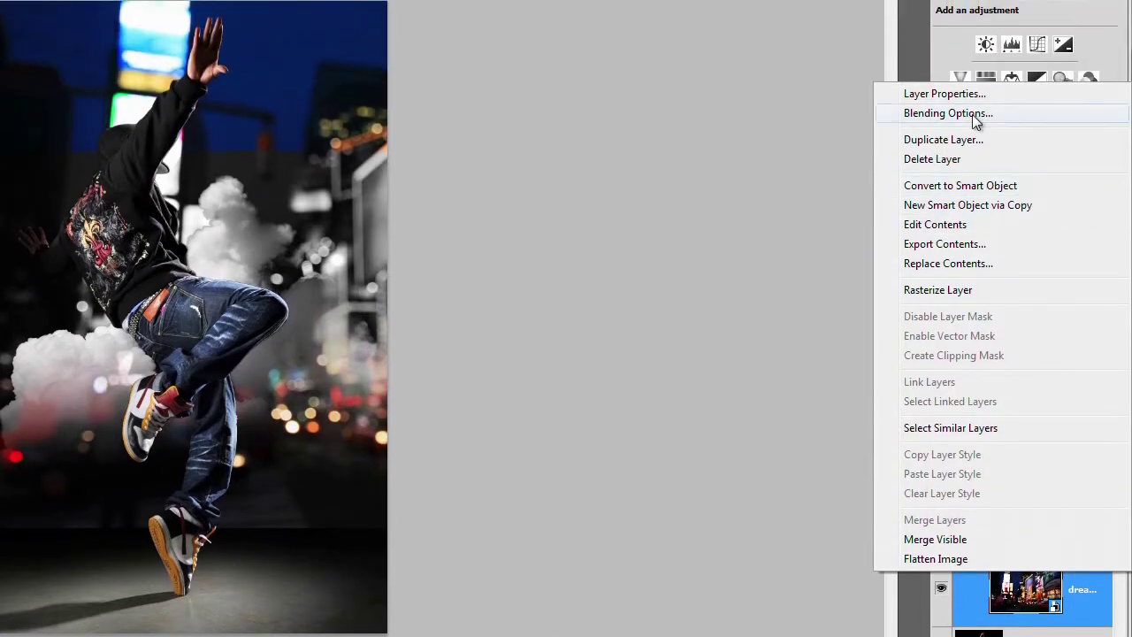
click(973, 115)
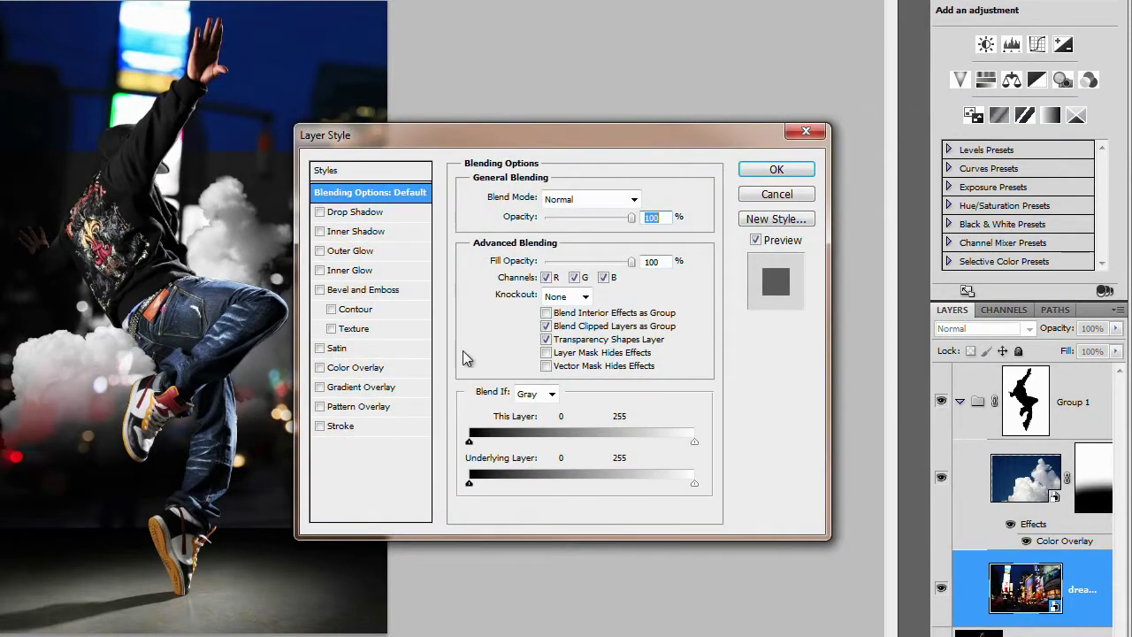
click(353, 369)
click(613, 199)
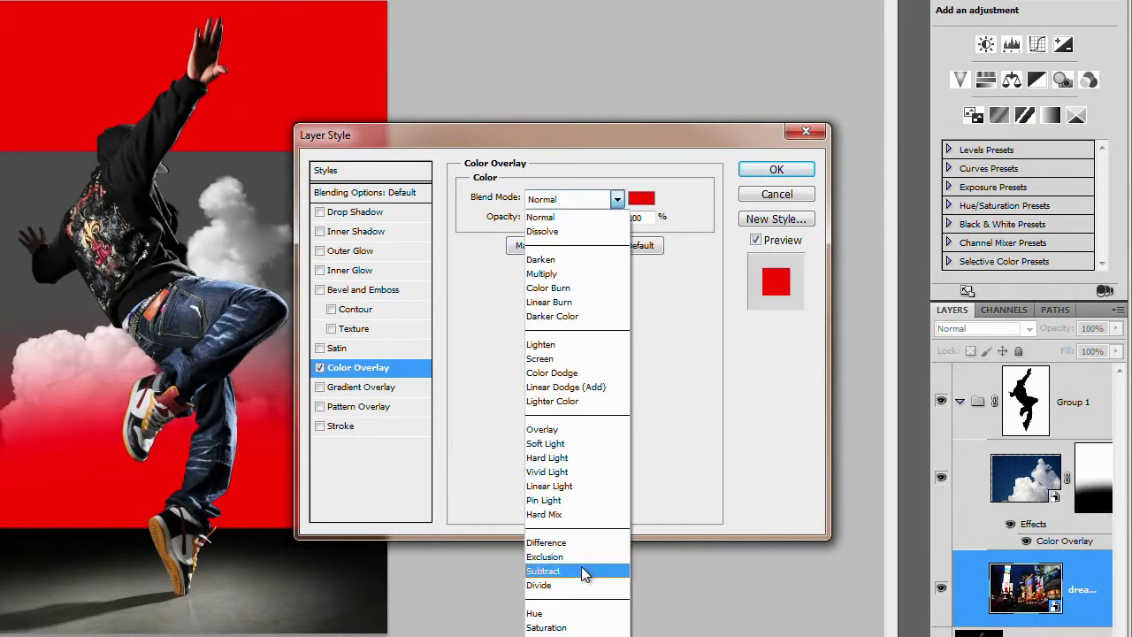
click(576, 634)
click(641, 195)
drag(450, 281, 411, 196)
key(Return)
click(788, 169)
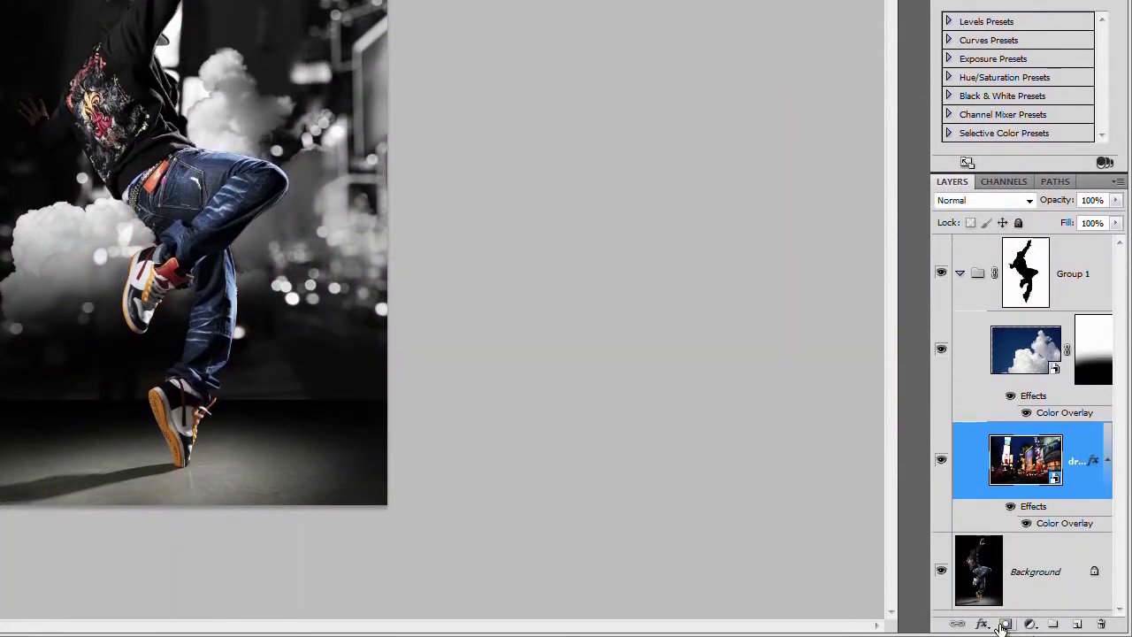
Step: Add a layer mask to the city layer and fade its lower part into the dark floor with the Eraser
click(1005, 625)
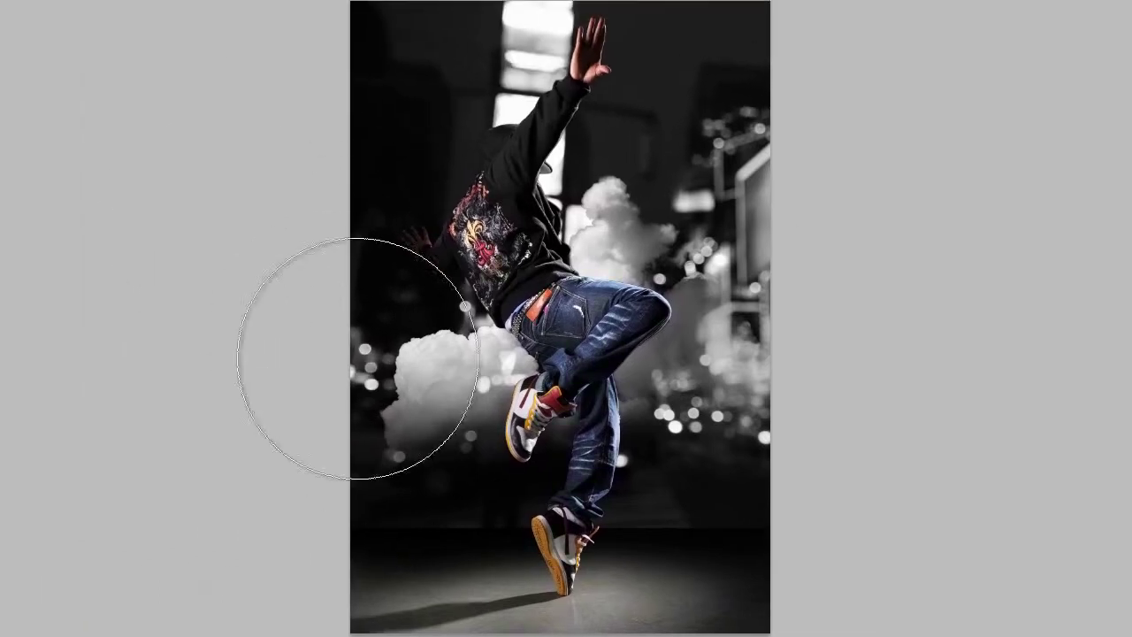
mouse_move(358, 358)
mouse_down()
mouse_move(357, 480)
mouse_move(345, 488)
mouse_move(645, 543)
mouse_move(757, 530)
mouse_up()
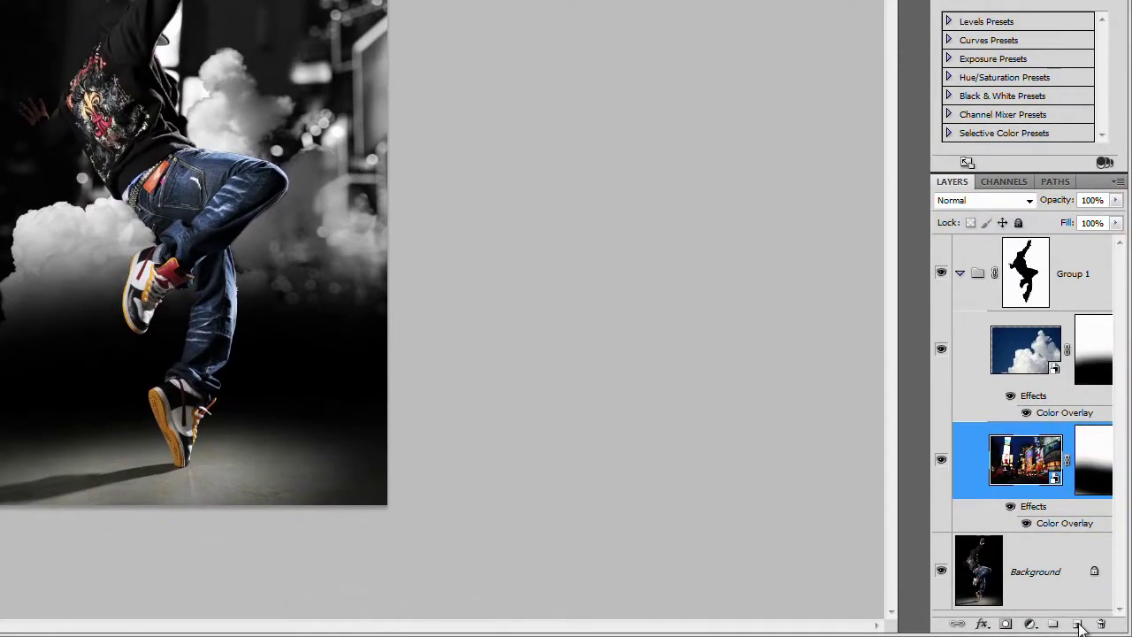
Step: Add a new empty layer above the clouds inside the masked group and set its blend mode to Color
click(1078, 625)
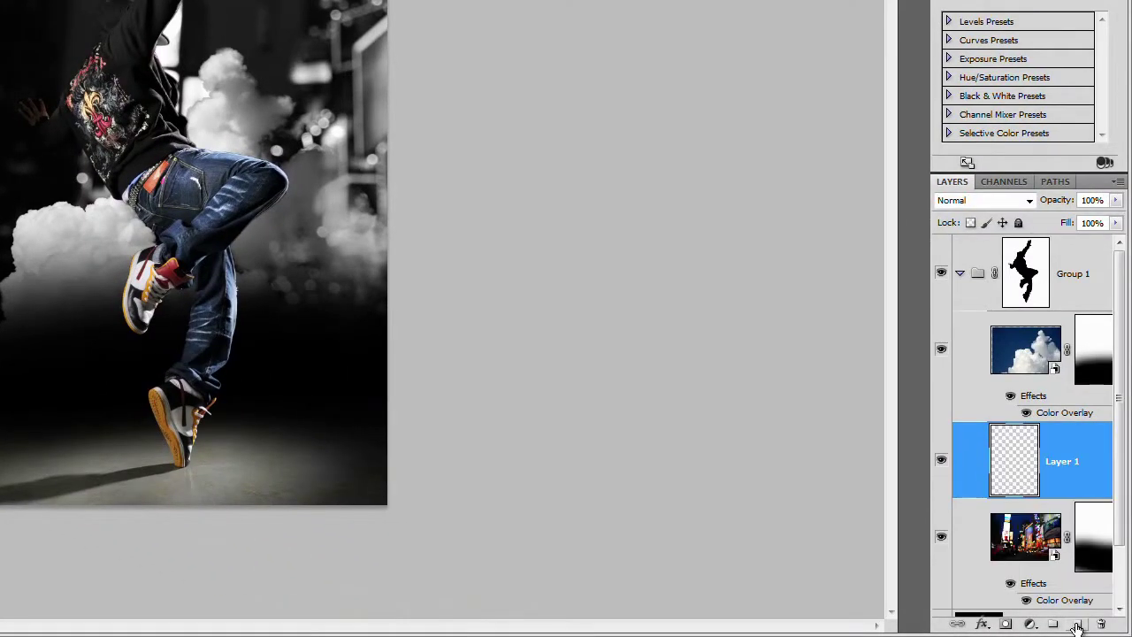
drag(1081, 468, 1067, 354)
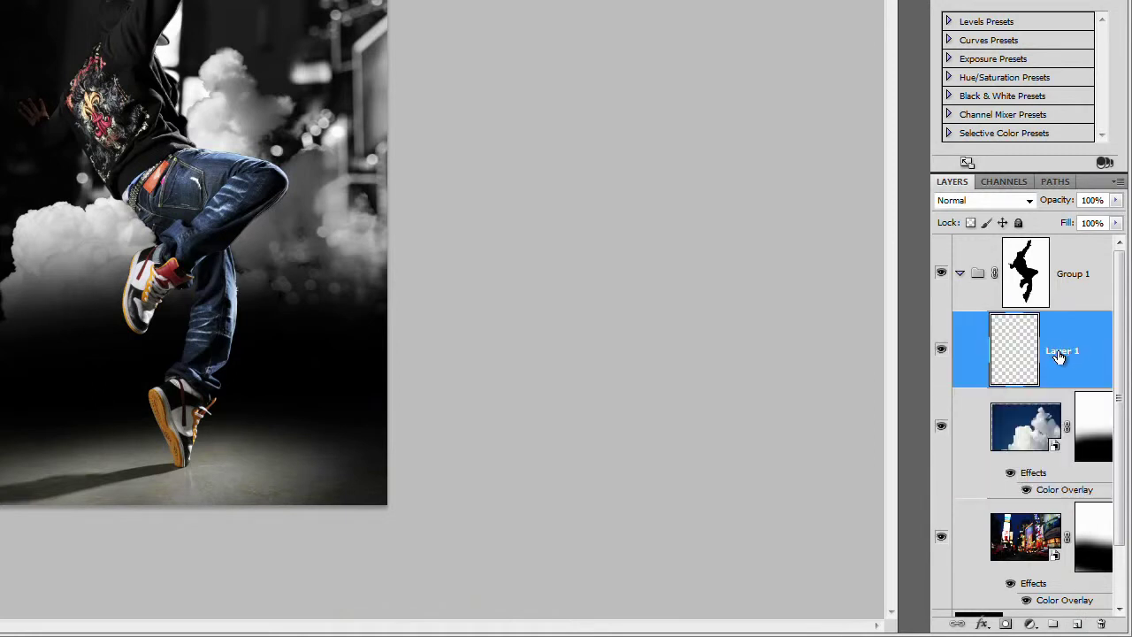
click(974, 202)
click(997, 169)
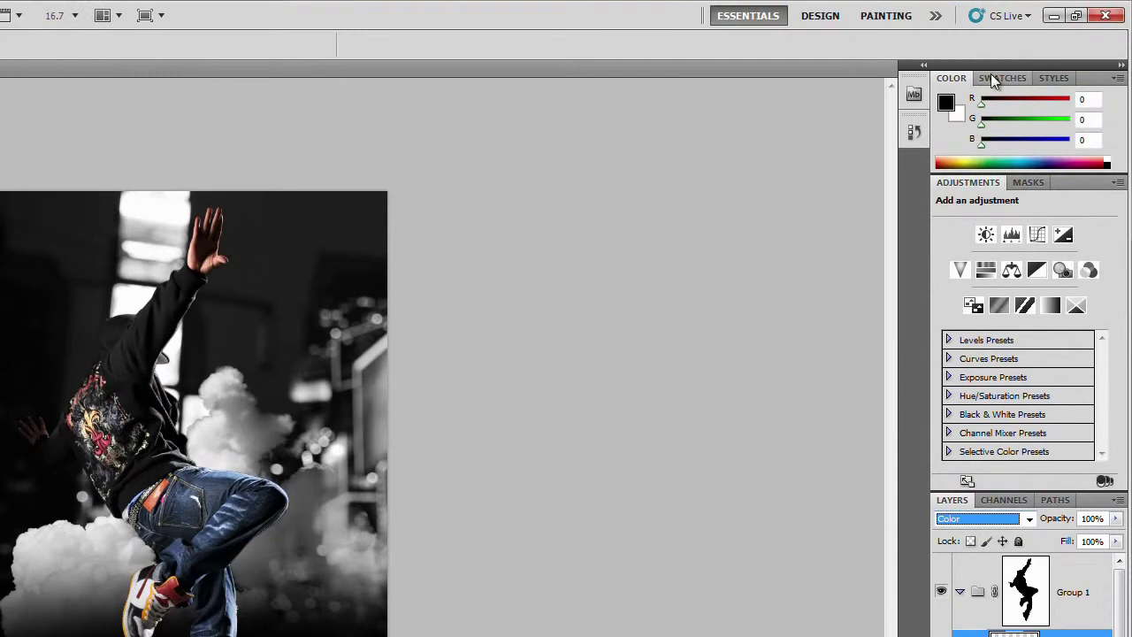
Step: Replace the current colour swatches with the PANTONE color bridge CMYK EC set
click(992, 74)
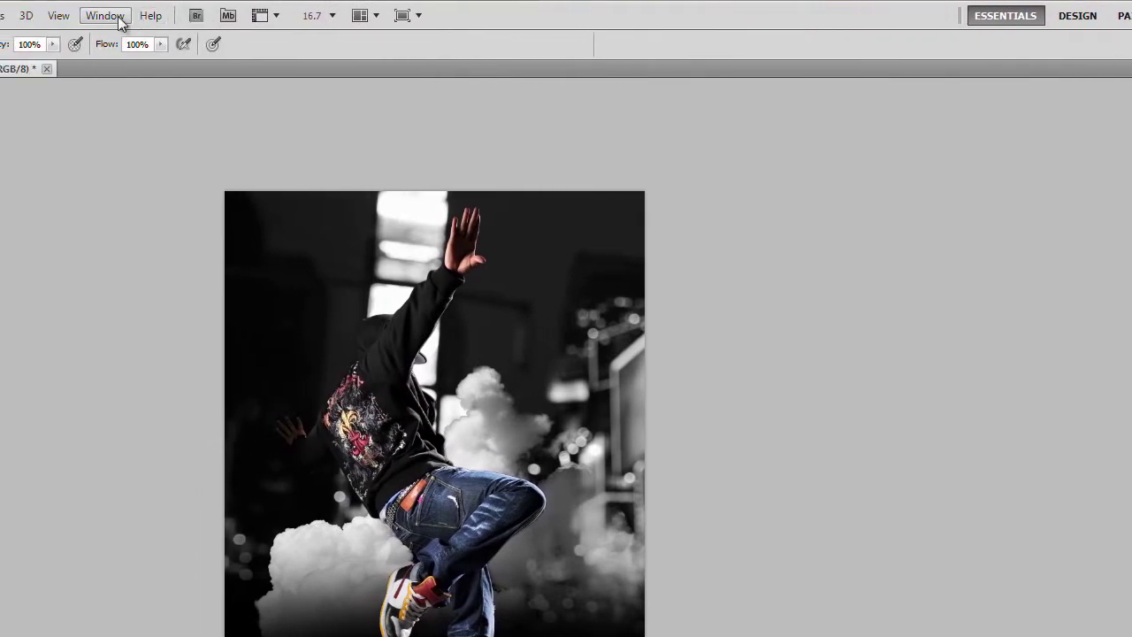
click(106, 15)
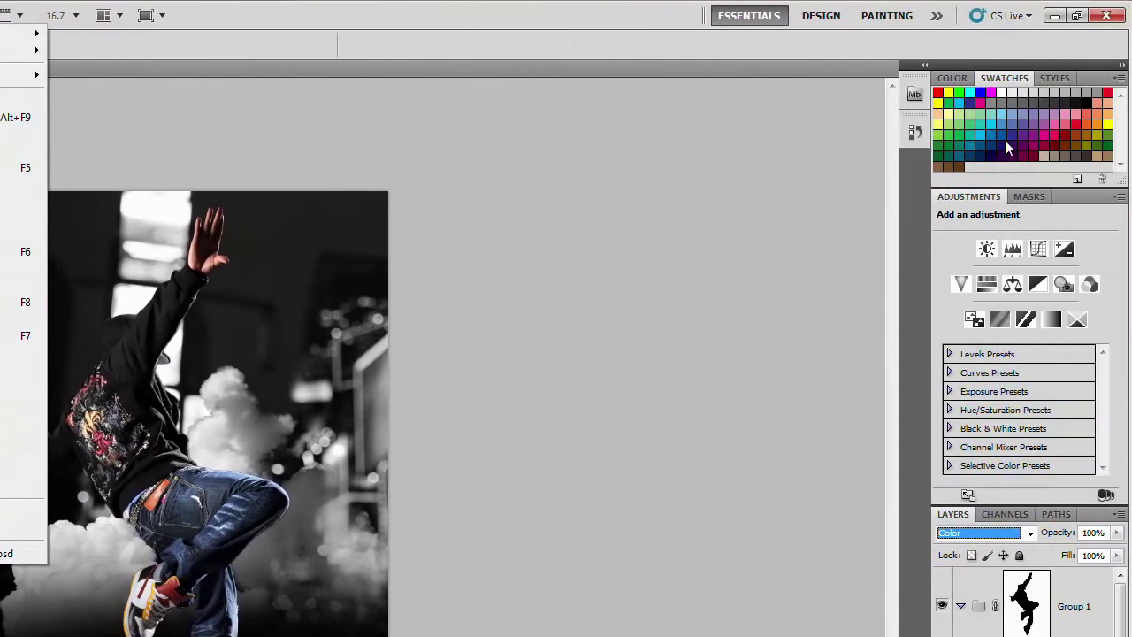
click(1120, 82)
click(1118, 80)
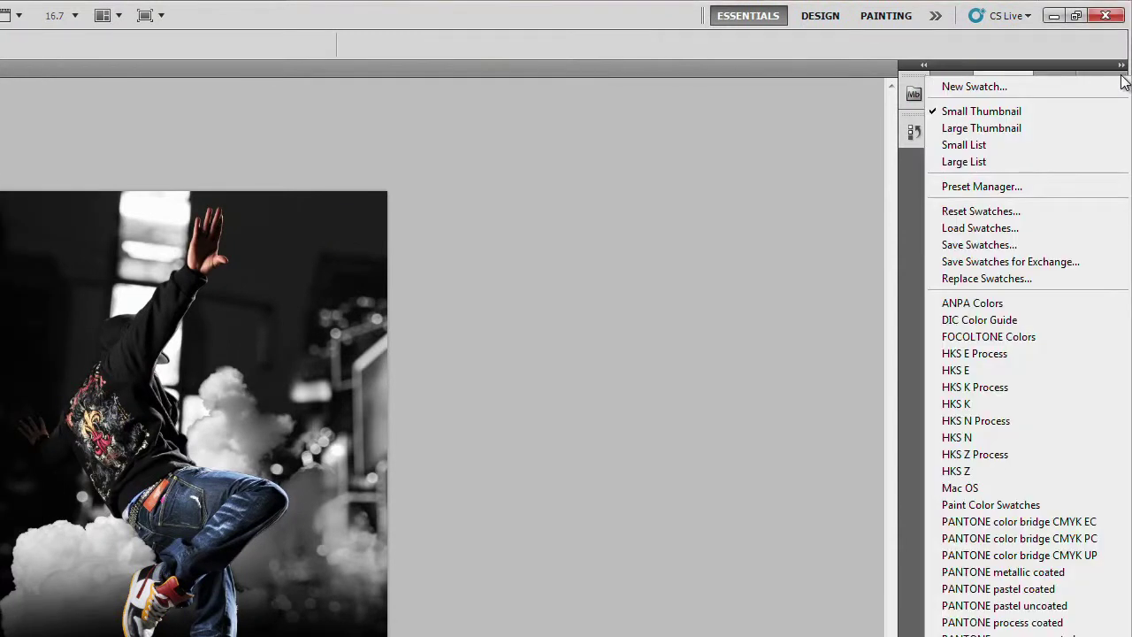
click(1084, 522)
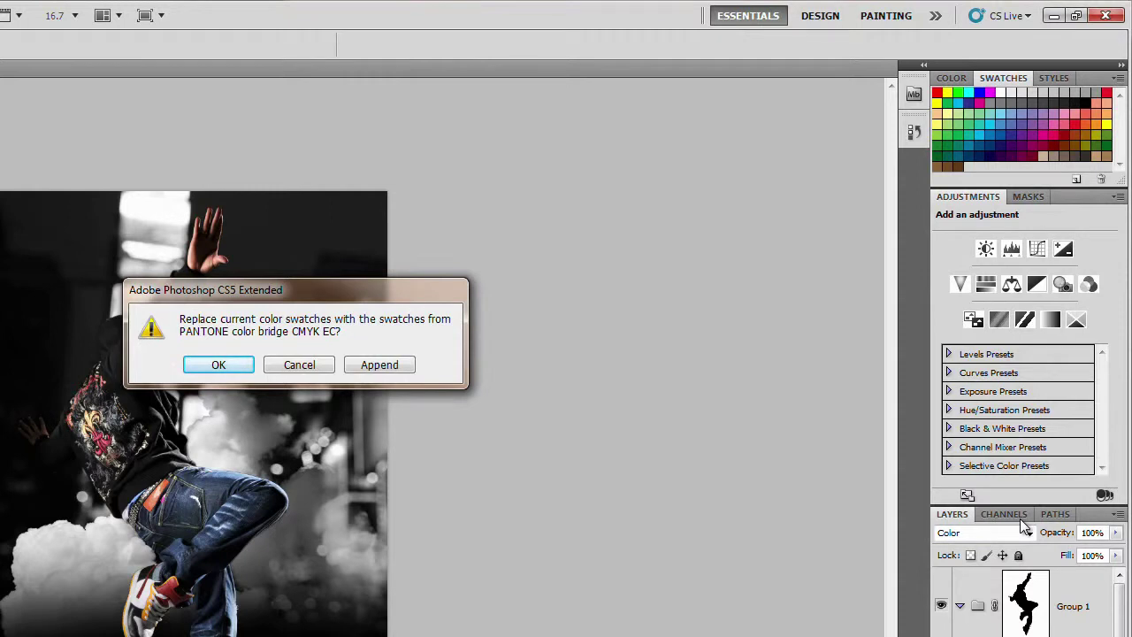
click(218, 365)
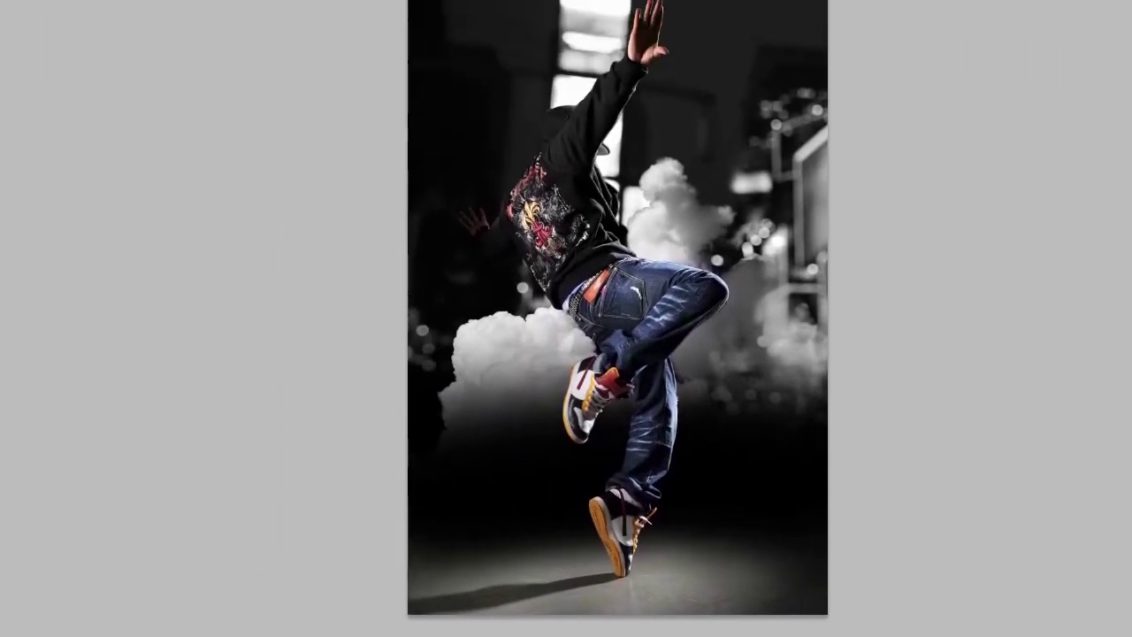
Step: Paint vertical bands of yellow, magenta and cyan across the backdrop on the Color-mode layer with a 1714 px brush
click(21, 60)
click(89, 55)
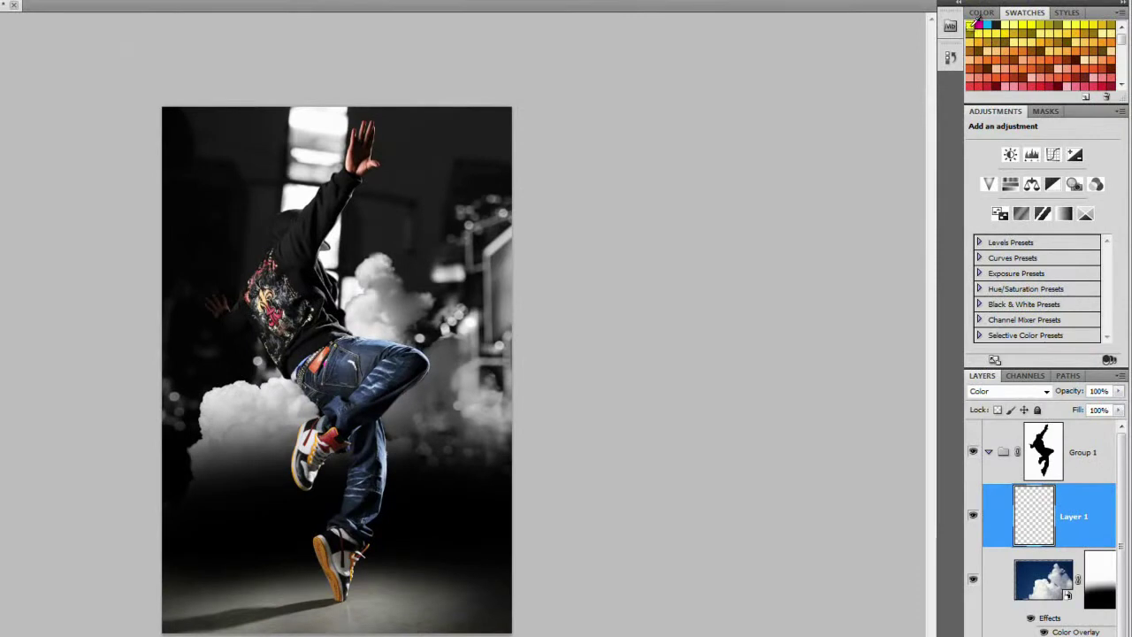
mouse_move(151, 374)
mouse_down()
mouse_move(203, 139)
mouse_move(280, 97)
mouse_up()
click(978, 24)
mouse_move(341, 447)
mouse_down()
mouse_move(350, 154)
mouse_move(392, 114)
mouse_up()
key(x)
mouse_move(449, 328)
mouse_down()
mouse_move(462, 149)
mouse_move(481, 114)
mouse_up()
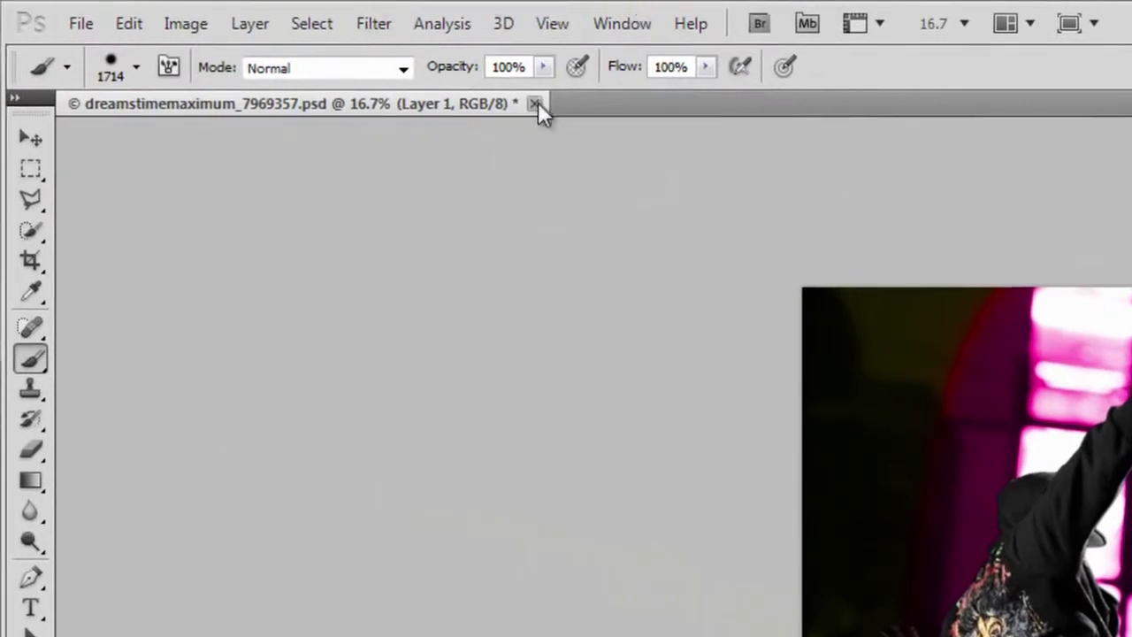
Step: Adjust the brush opacity and blend more strokes over the colour bands on both sides of the dancer
click(543, 69)
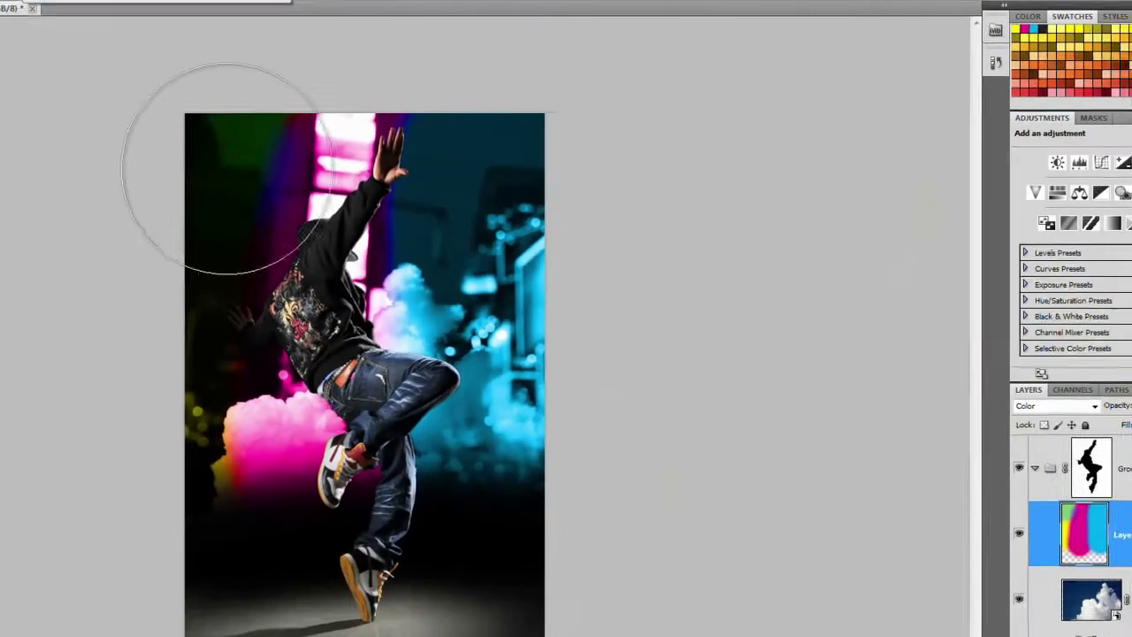
drag(227, 168, 256, 433)
mouse_move(505, 267)
mouse_down()
mouse_move(505, 427)
mouse_move(522, 354)
mouse_up()
mouse_move(522, 146)
mouse_down()
mouse_move(256, 153)
mouse_move(469, 168)
mouse_up()
drag(190, 389, 221, 447)
drag(425, 372, 398, 292)
mouse_move(354, 234)
mouse_down()
mouse_move(442, 230)
mouse_move(455, 269)
mouse_up()
Step: Paint magenta over the city lights at the image's right side with a smaller brush
click(970, 24)
key(bracketleft)
key(bracketleft)
click(979, 25)
drag(510, 309, 508, 247)
Step: Paint cyan over the clouds behind the dancer's legs with an enlarged brush
click(988, 24)
key(bracketright)
key(bracketright)
key(bracketright)
drag(490, 430, 407, 469)
Step: Paint yellow around the dancer with a larger brush, undo the last strokes, and repaint along the image's left side
key(bracketright)
key(bracketright)
key(bracketright)
click(970, 25)
drag(486, 372, 367, 291)
key(ctrl+alt+z)
key(ctrl+alt+z)
drag(177, 309, 168, 380)
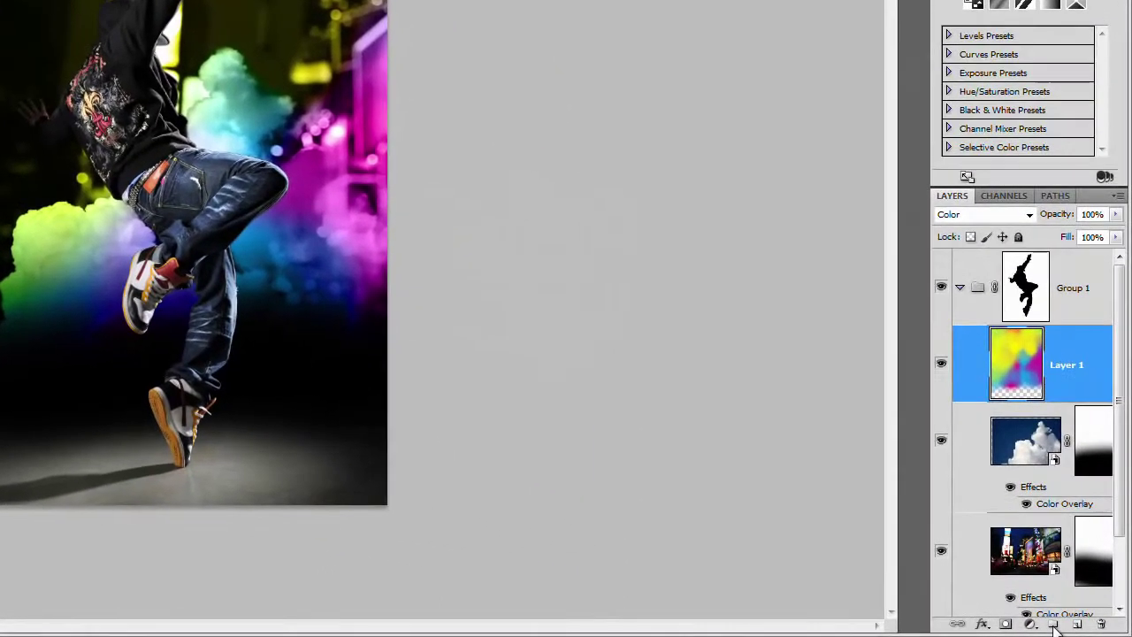
Step: Create a new layer group and move it above the masked backdrop group
click(1052, 626)
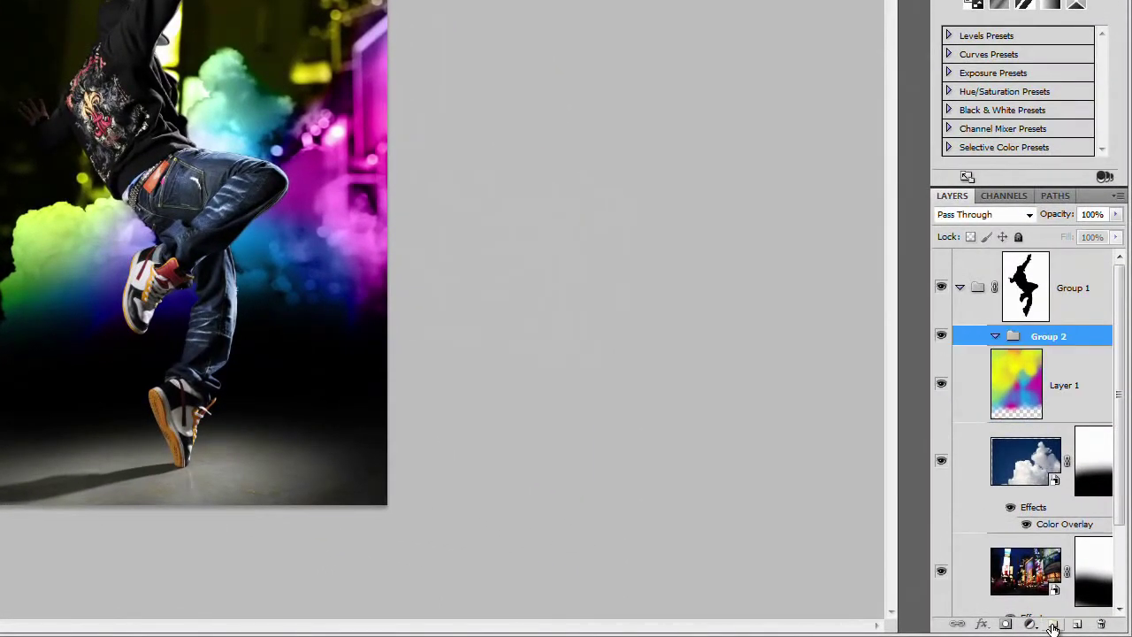
drag(1056, 341, 1049, 258)
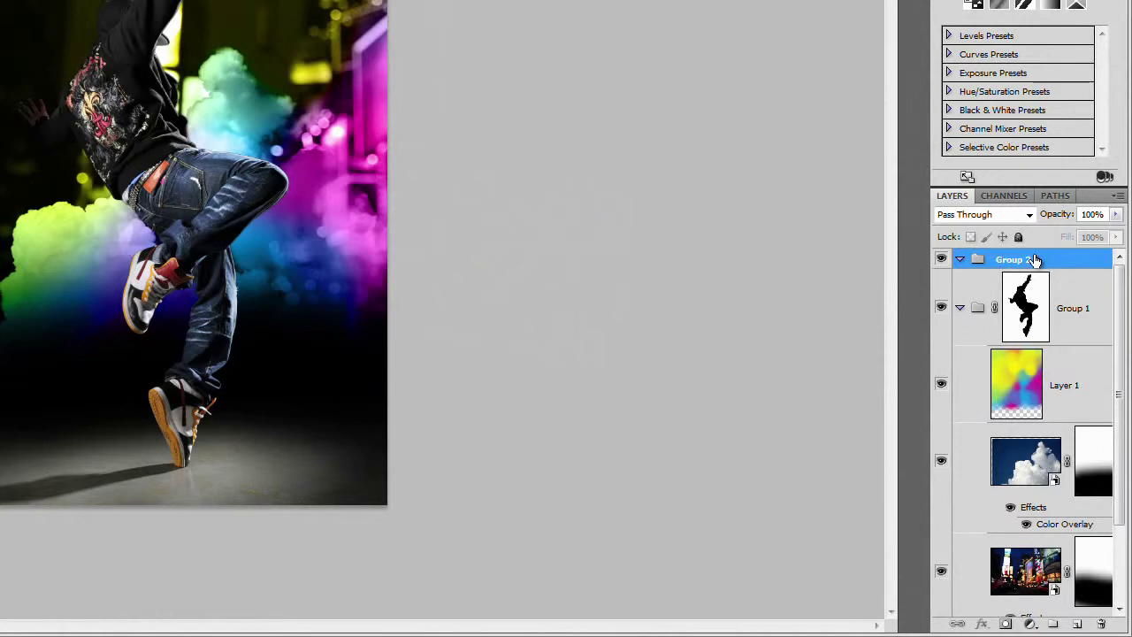
Step: Create a new layer in the top group and draw a curved spiral path around the dancer with the Pen tool
click(1077, 623)
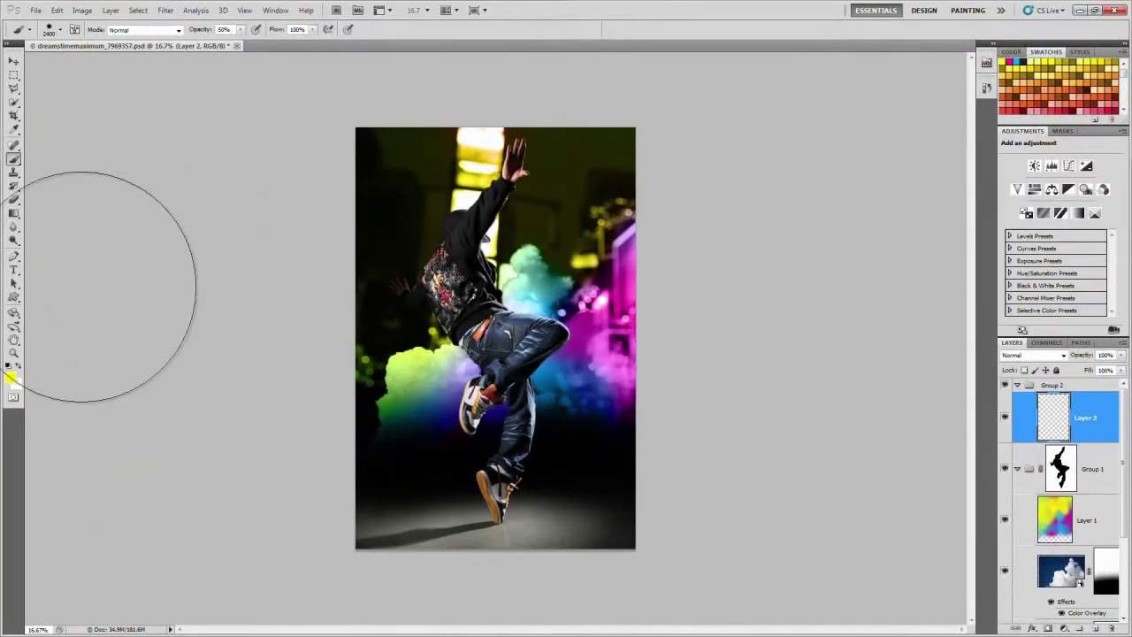
click(14, 256)
drag(16, 258, 65, 262)
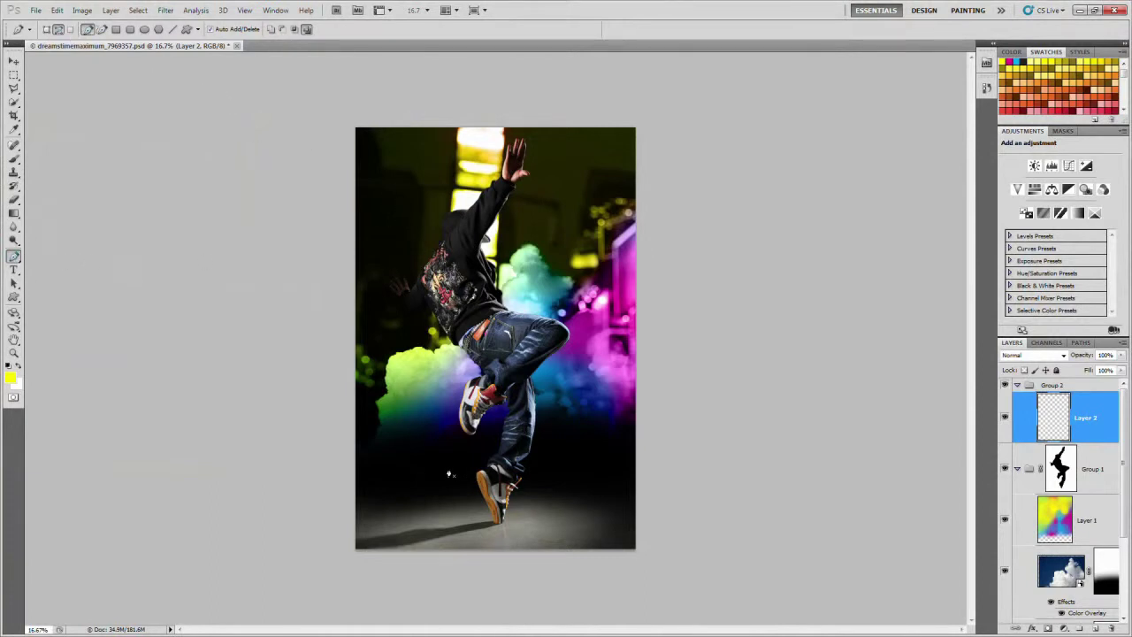
drag(654, 365, 659, 310)
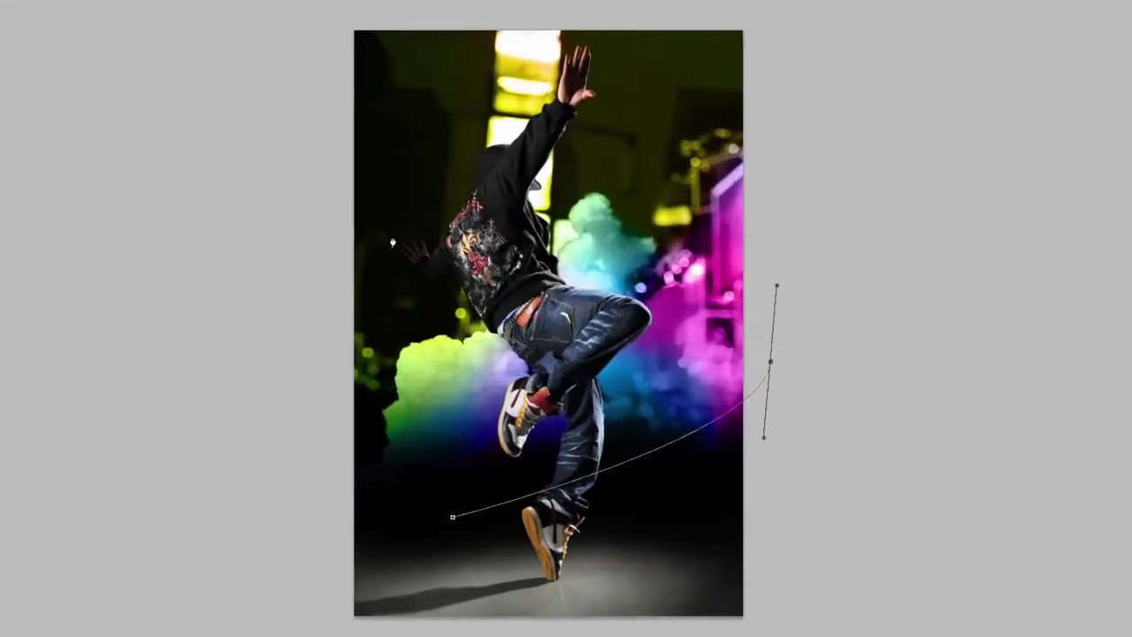
drag(393, 237, 392, 174)
drag(656, 89, 655, 44)
drag(440, 20, 441, 49)
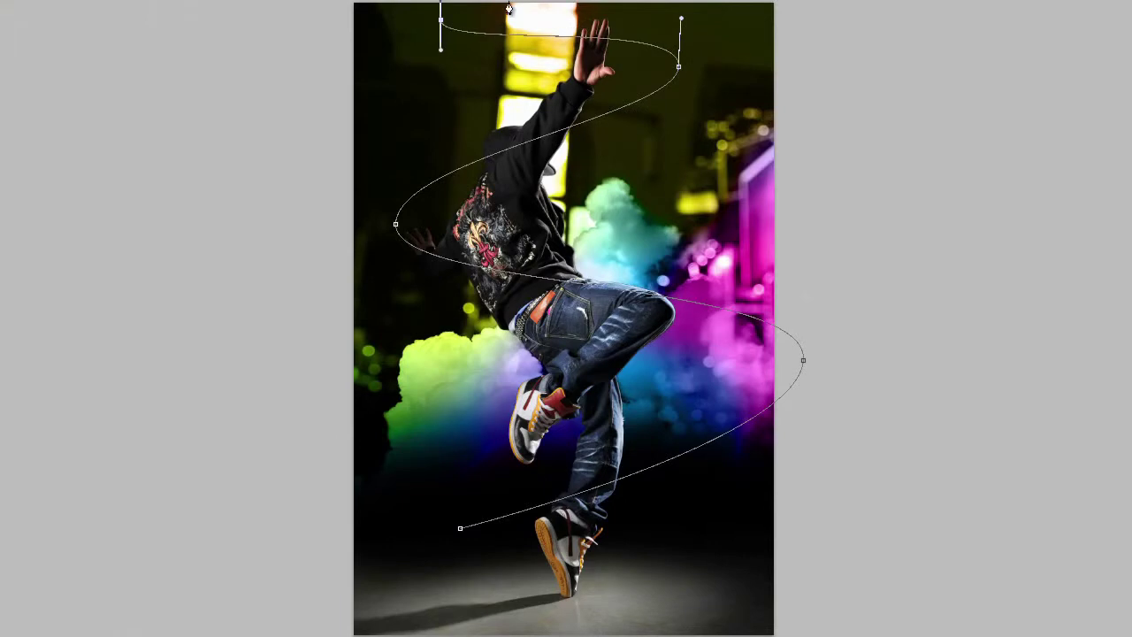
Step: Set up a hard 30 px brush with 100% opacity and flow, and make white the foreground colour
key(b)
right_click(535, 183)
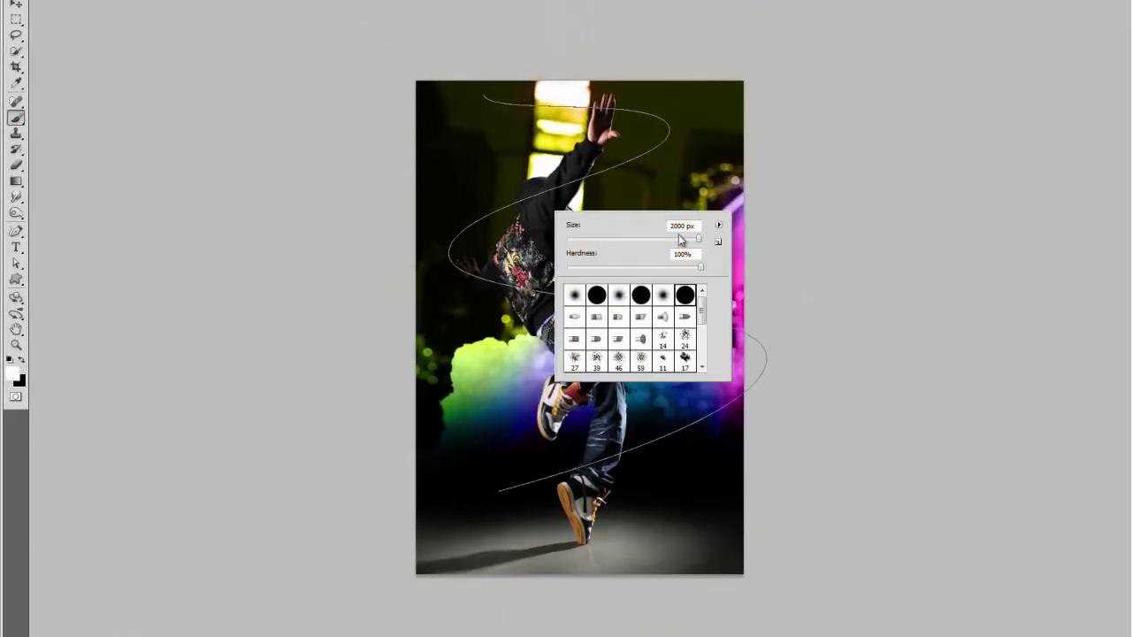
text(30)
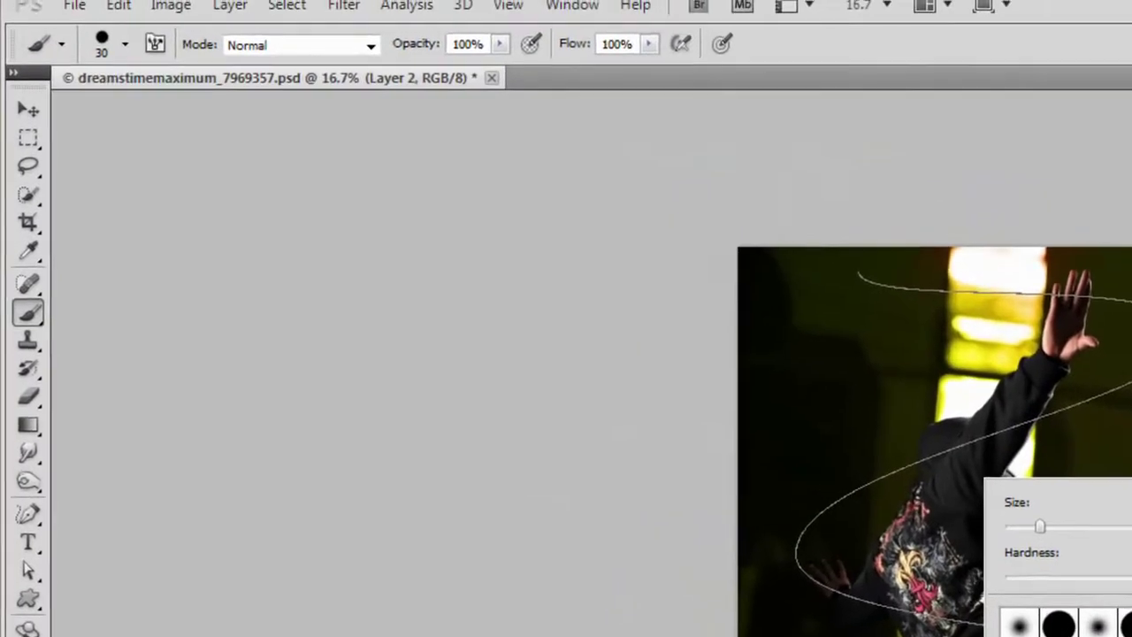
click(578, 73)
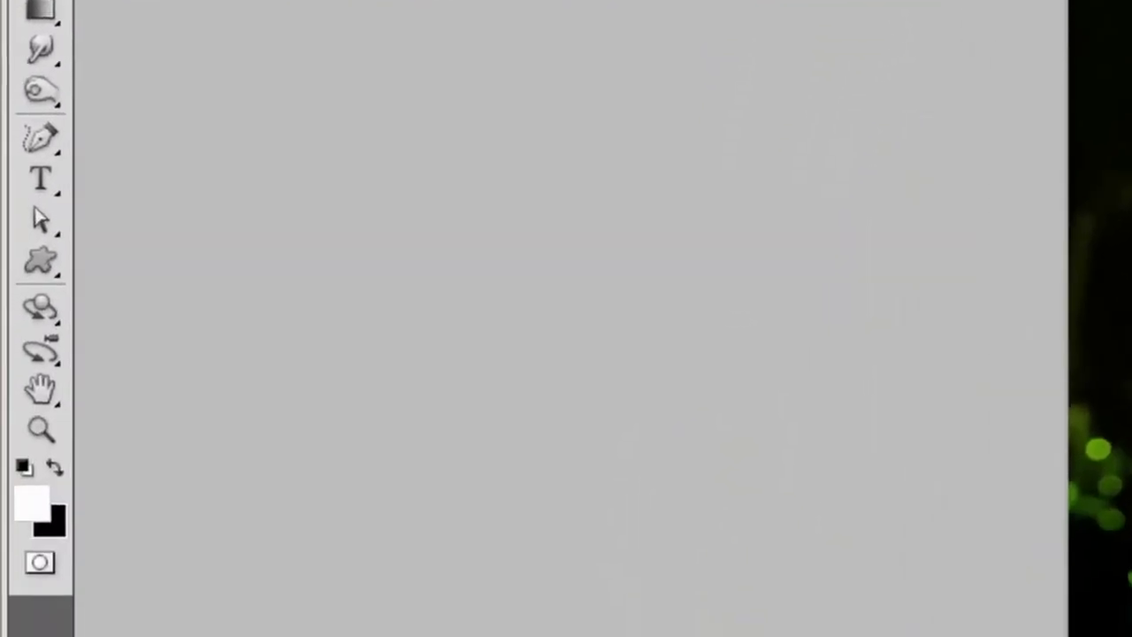
key(x)
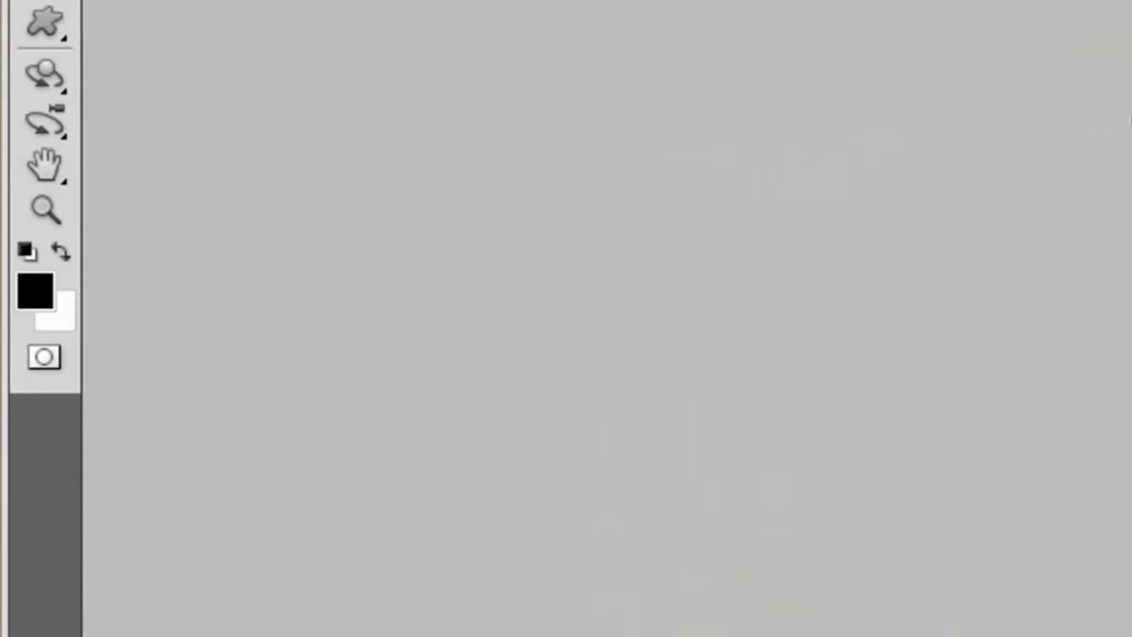
key(x)
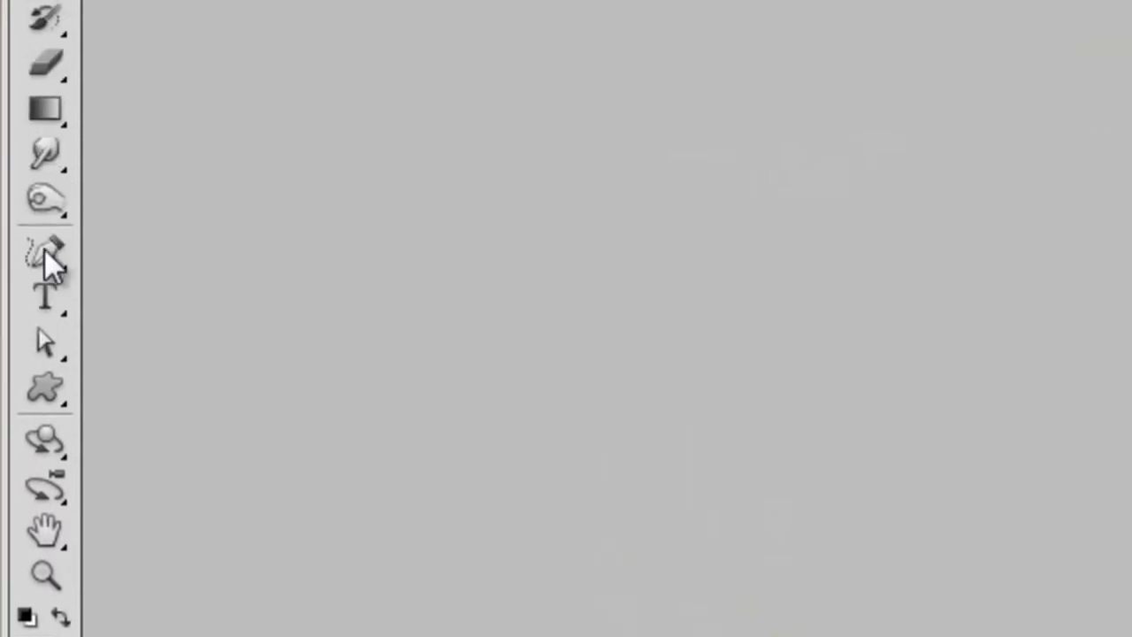
Step: Try stroking the spiral path using Brush with Simulate Pressure enabled, and undo the stroke
click(44, 249)
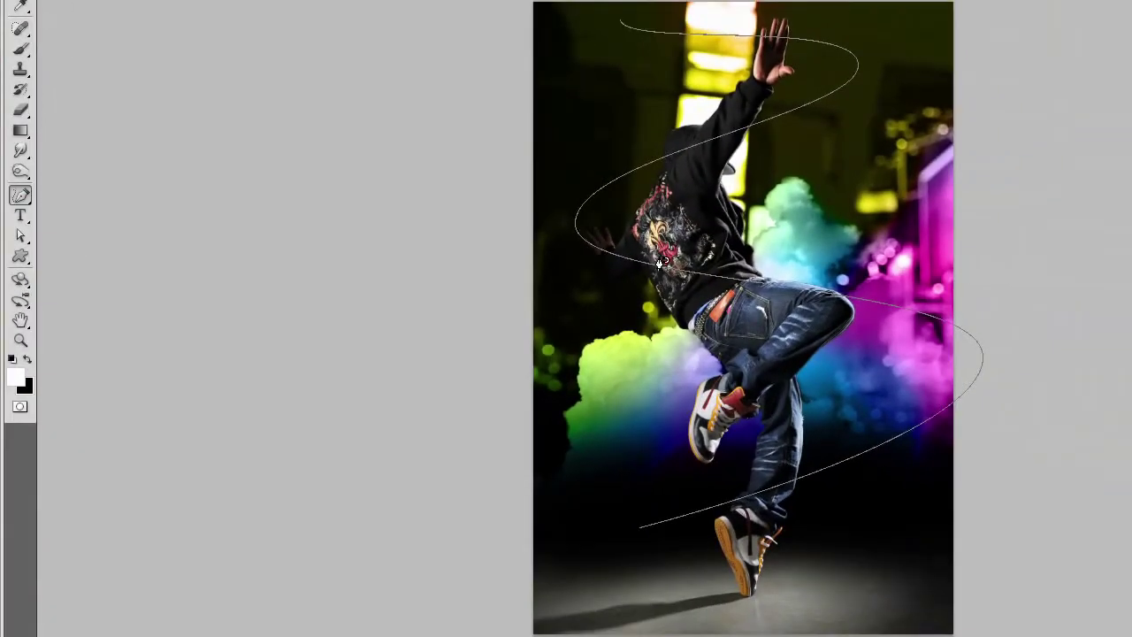
right_click(663, 266)
click(757, 384)
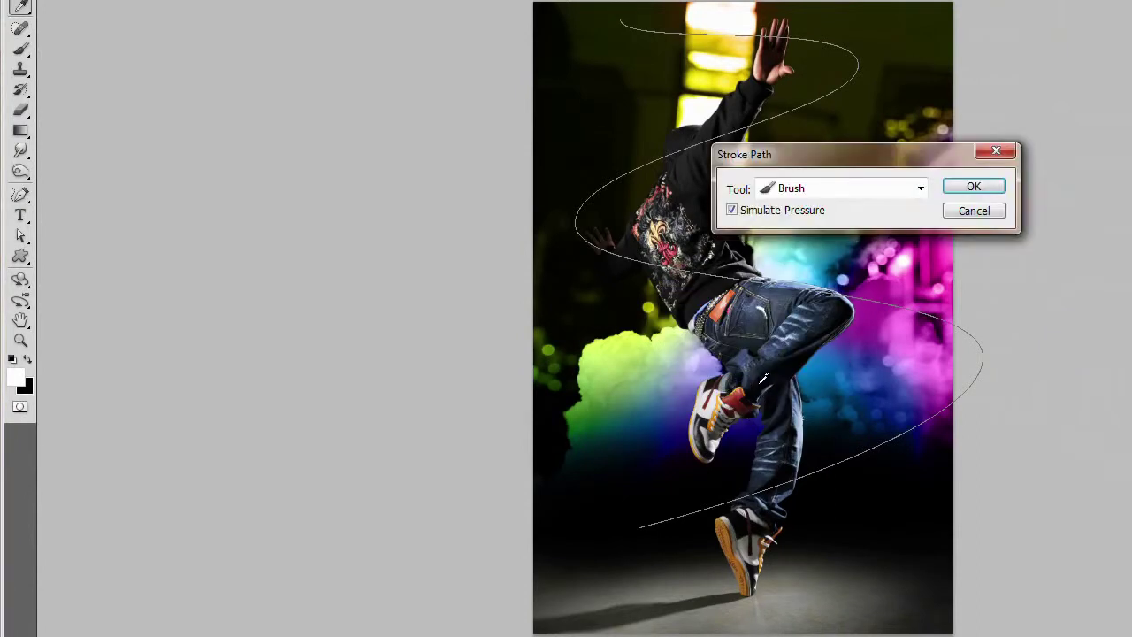
click(859, 189)
click(861, 190)
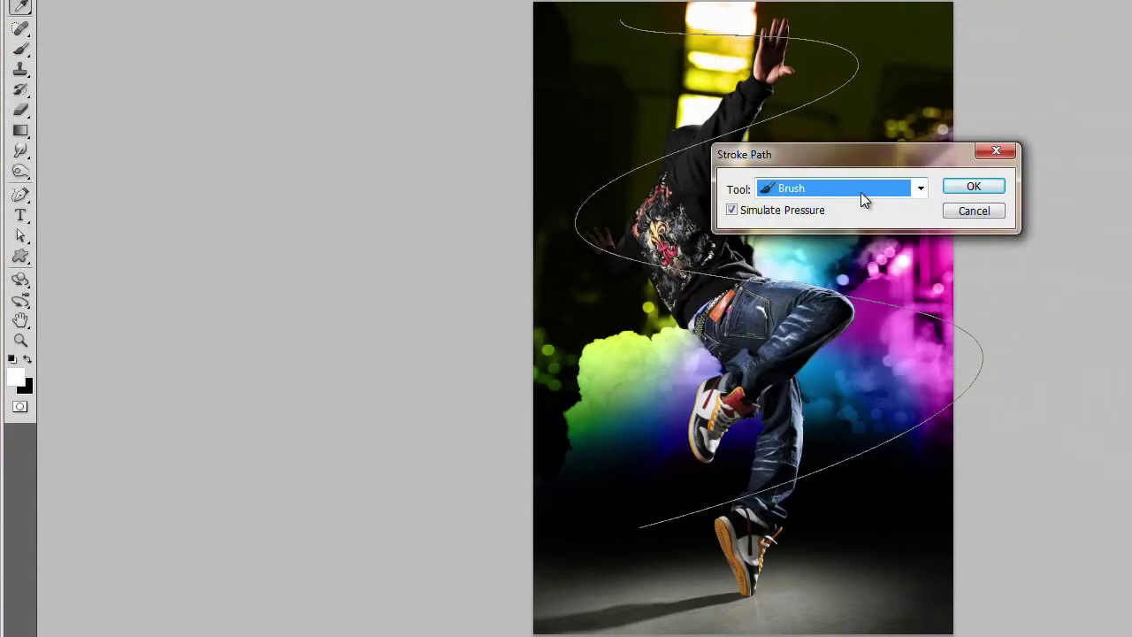
click(970, 186)
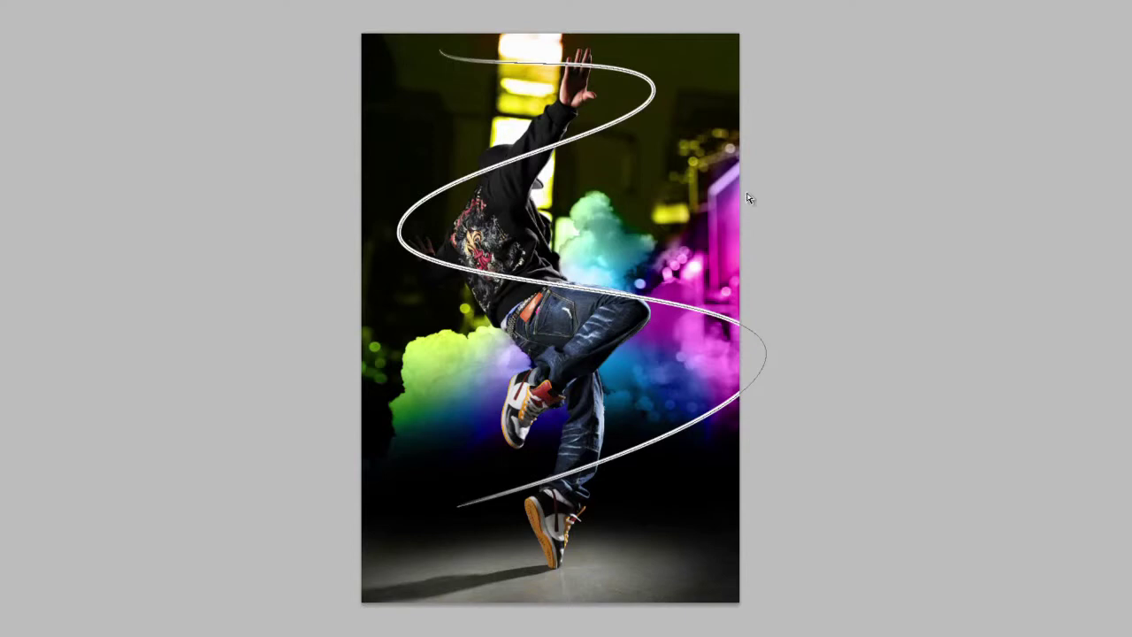
key(ctrl+z)
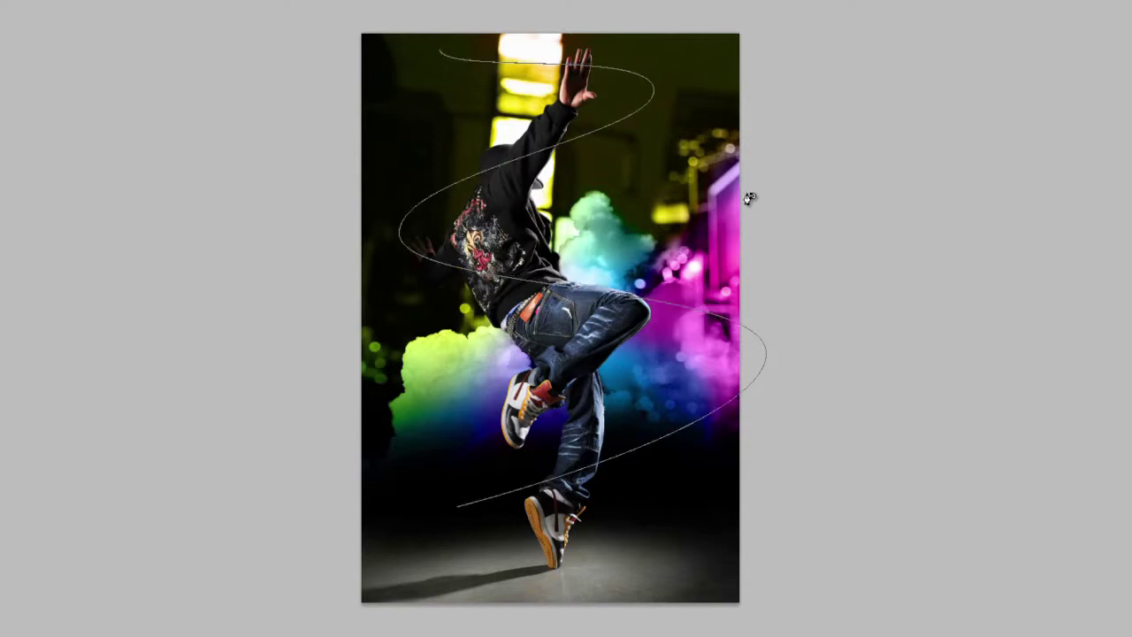
Step: Adjust the brush size slightly and stroke the spiral path with the white brush again
right_click(420, 172)
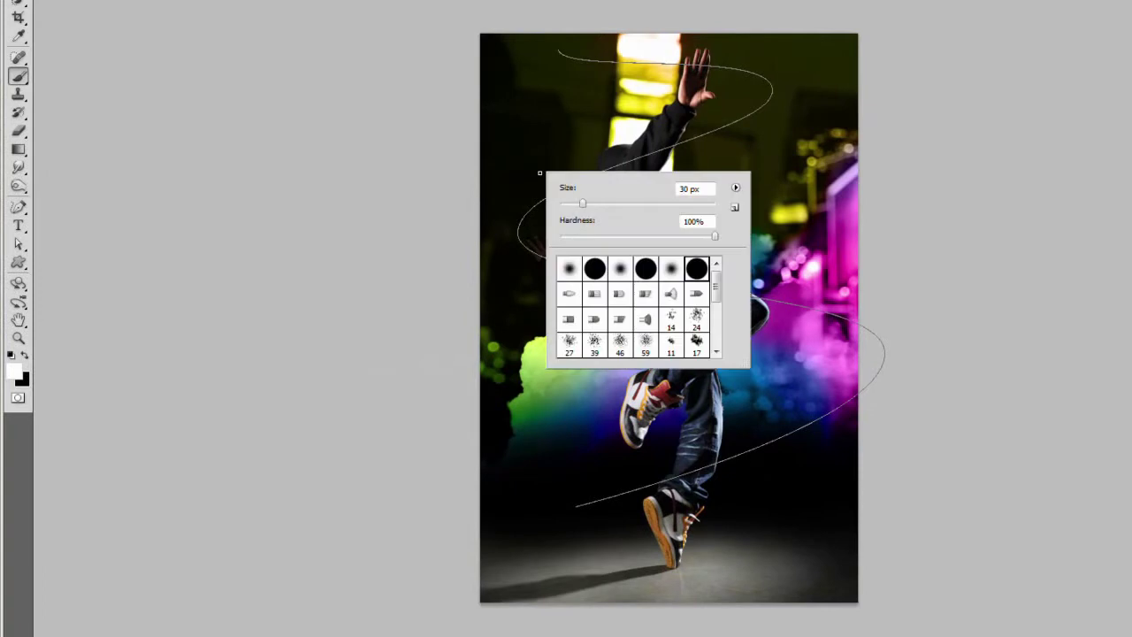
click(586, 205)
key(Return)
key(p)
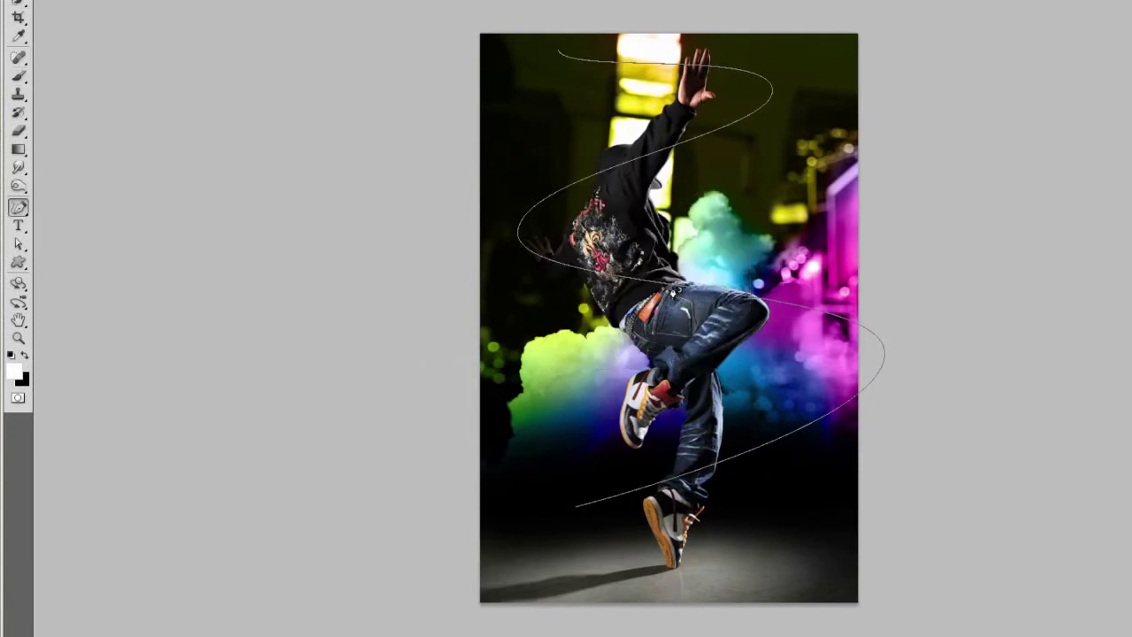
right_click(675, 282)
click(726, 418)
key(Return)
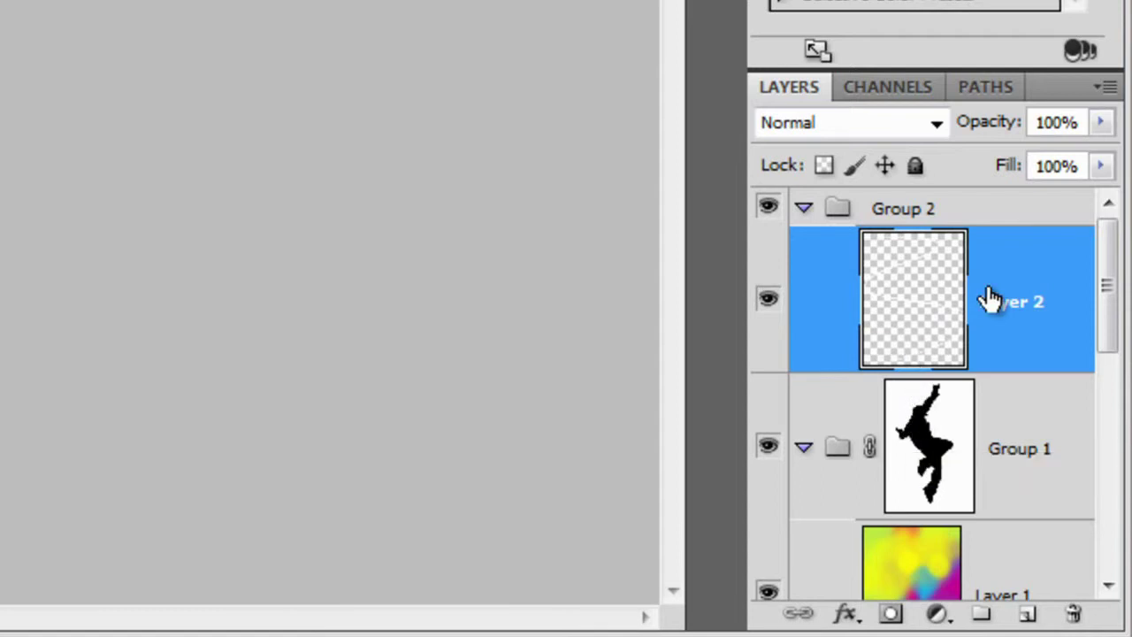
Step: Mask the spiral layer with the dancer's silhouette and paint the line back in front of the raised arm and lower leg
click(891, 613)
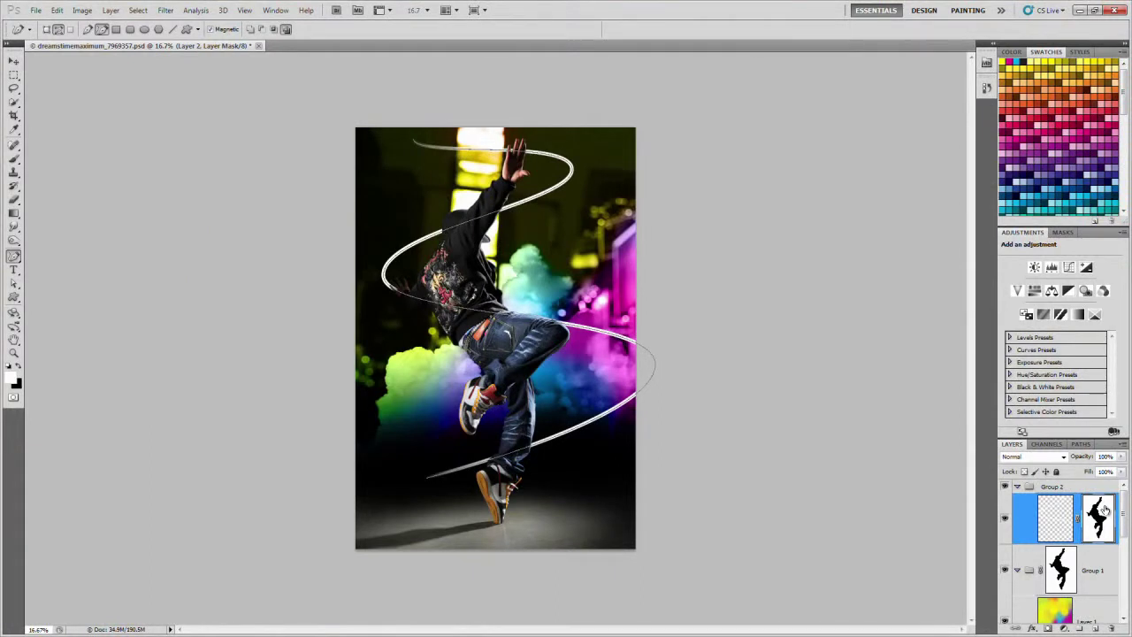
key(b)
drag(447, 230, 506, 206)
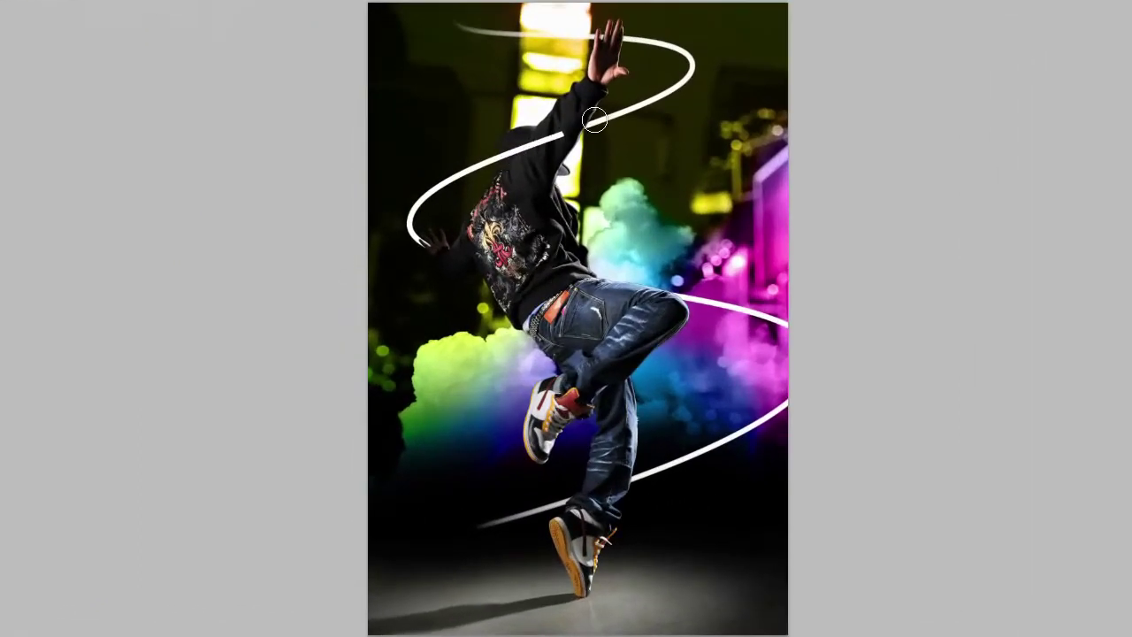
drag(594, 119, 601, 118)
drag(566, 502, 674, 460)
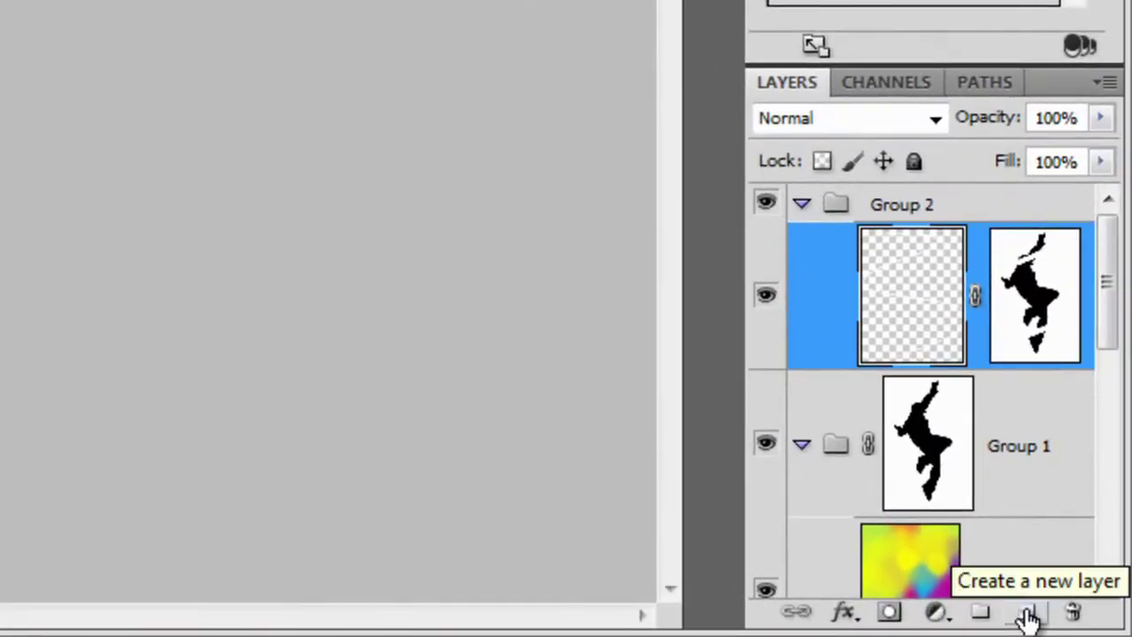
Step: Create a new layer above the spiral and fill it with black in Normal mode at 100% opacity
click(1029, 614)
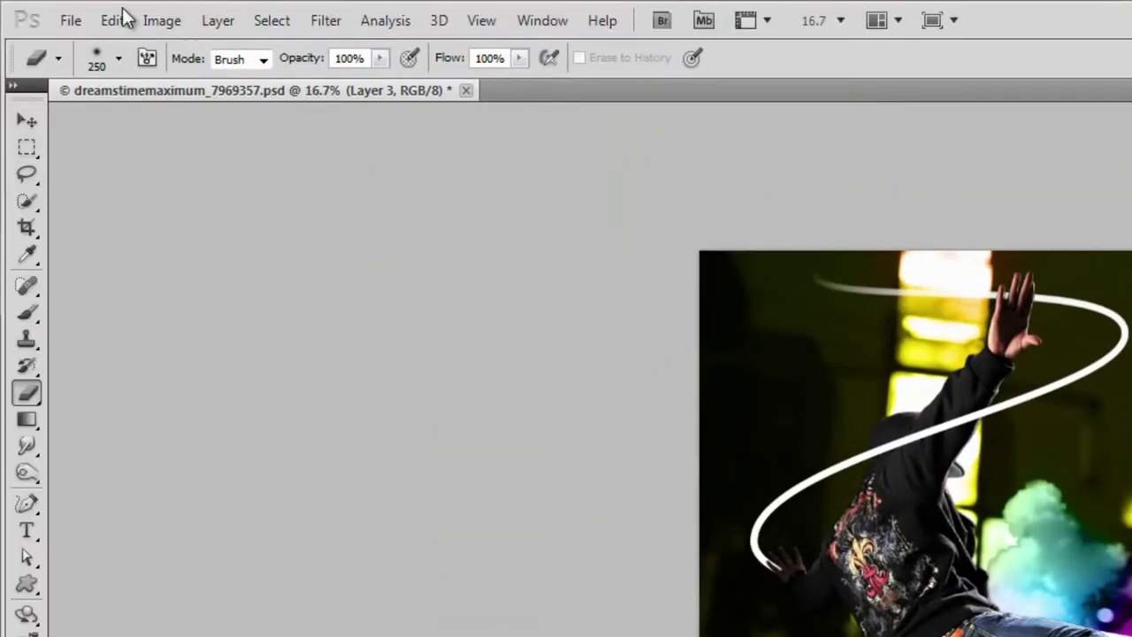
click(115, 20)
click(176, 349)
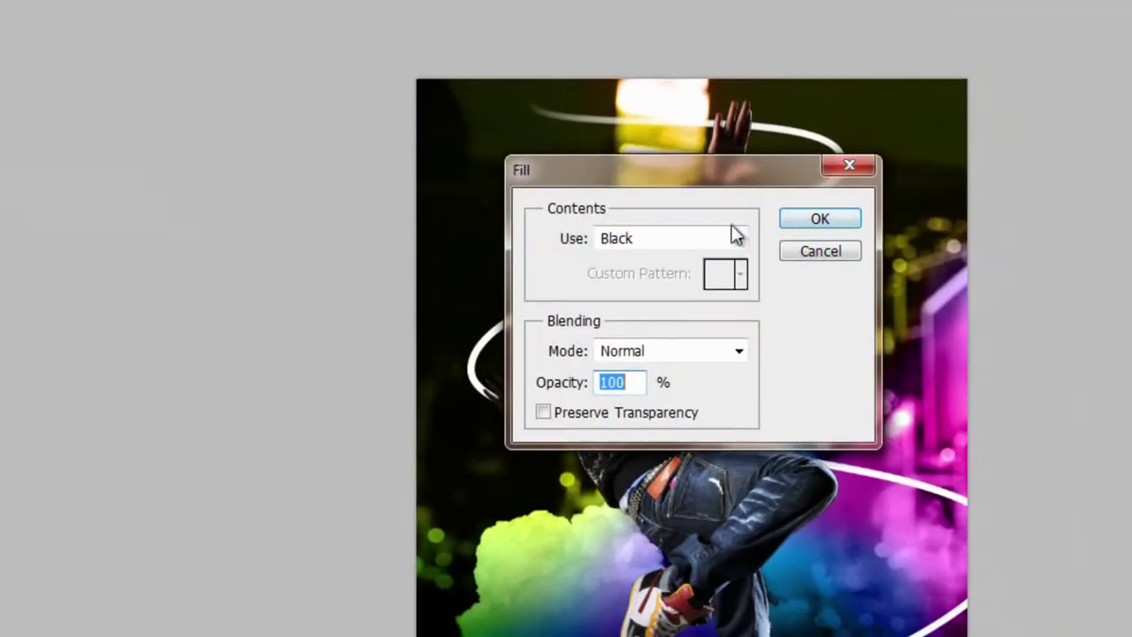
click(679, 241)
click(679, 240)
click(820, 218)
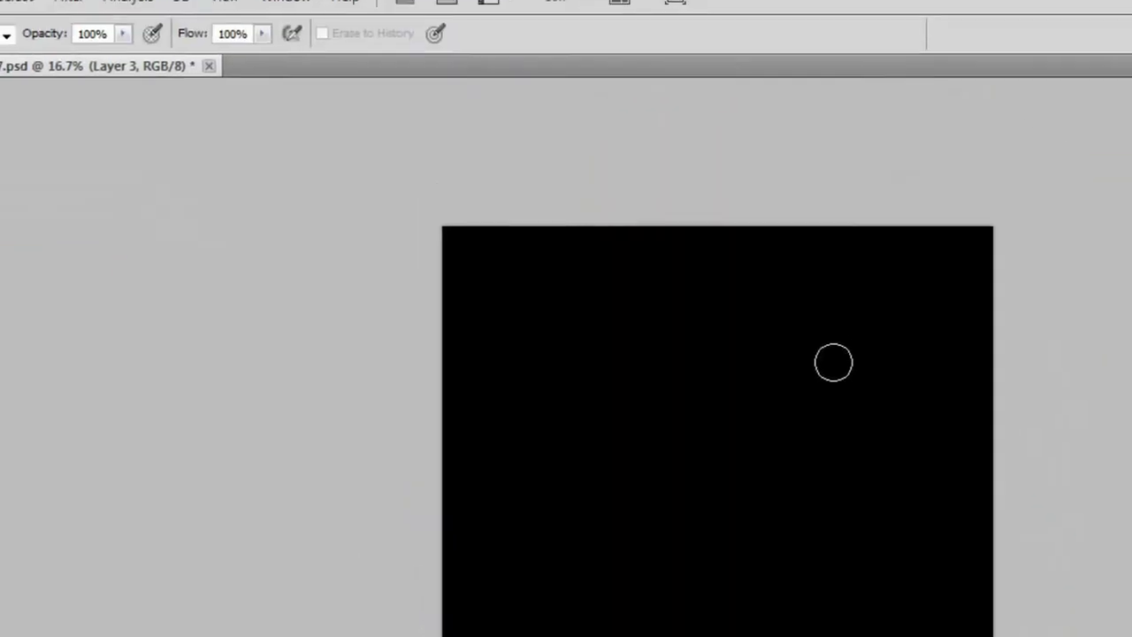
Step: Render a Lens Flare on the black layer with the Movie Prime lens type and 100% brightness
click(74, 20)
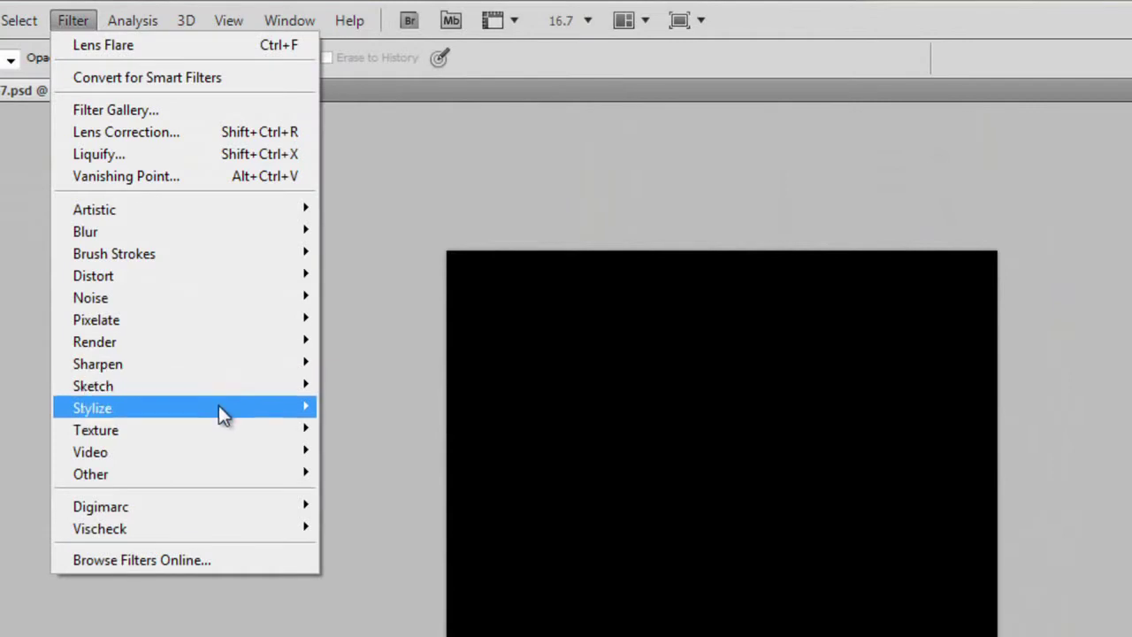
mouse_move(233, 349)
click(402, 407)
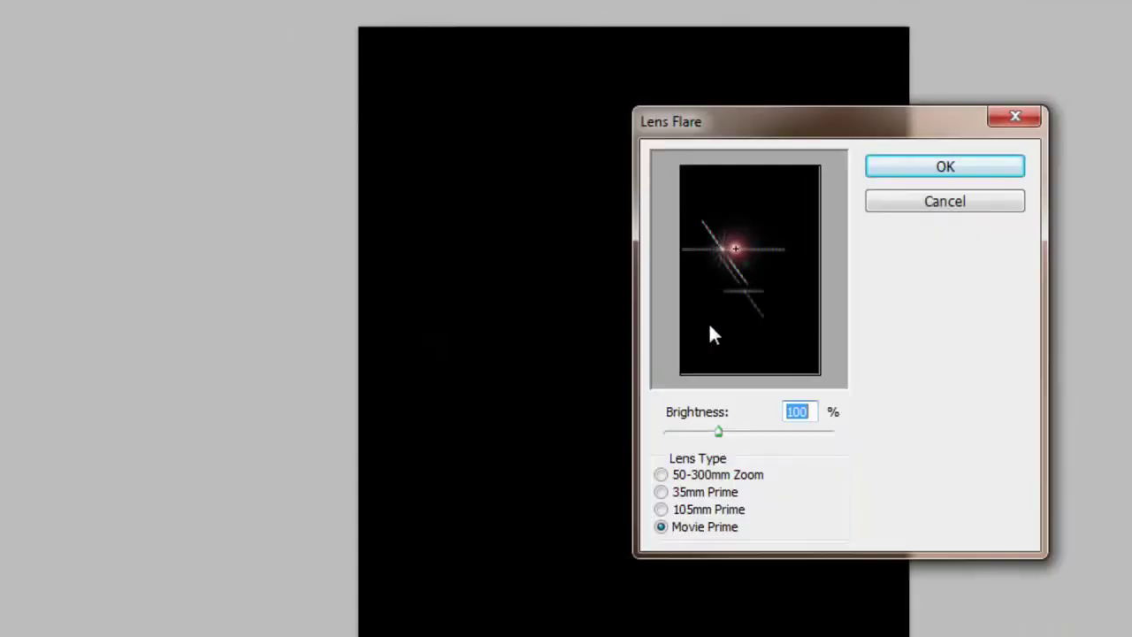
click(705, 528)
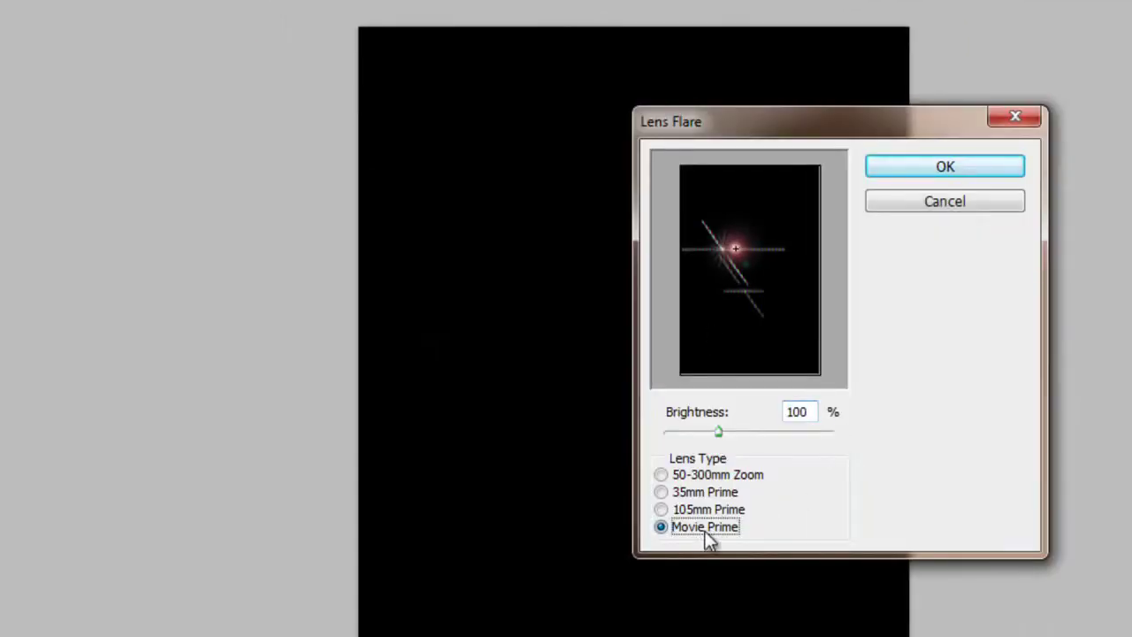
click(924, 169)
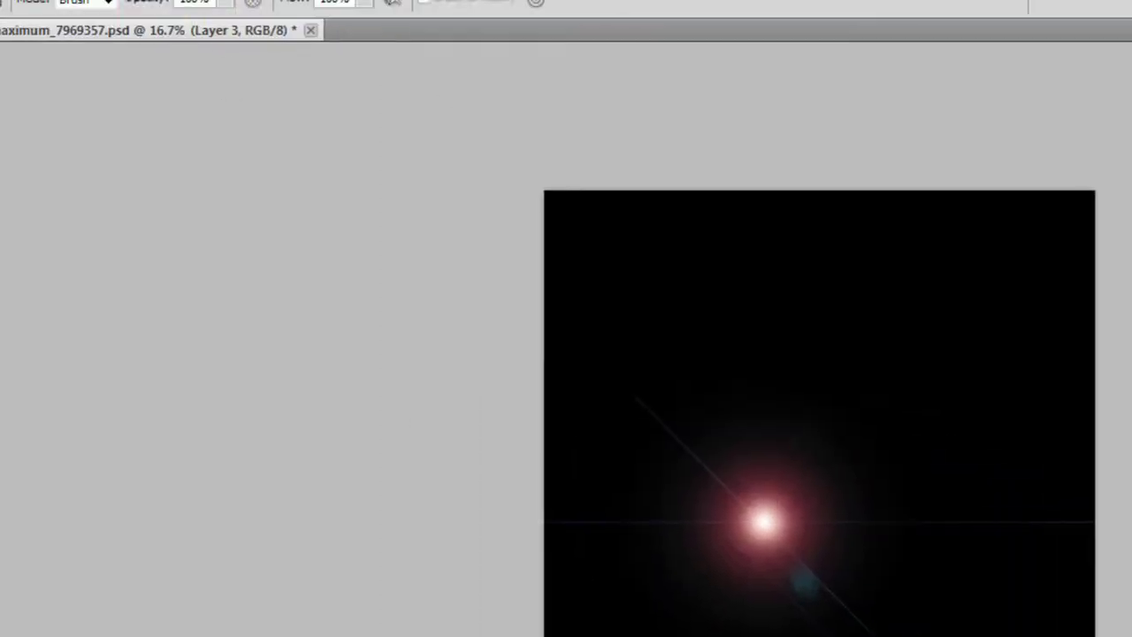
Step: Colorize the lens flare with Hue/Saturation using hue 215, saturation 25 and lightness 0
click(74, 20)
mouse_move(210, 81)
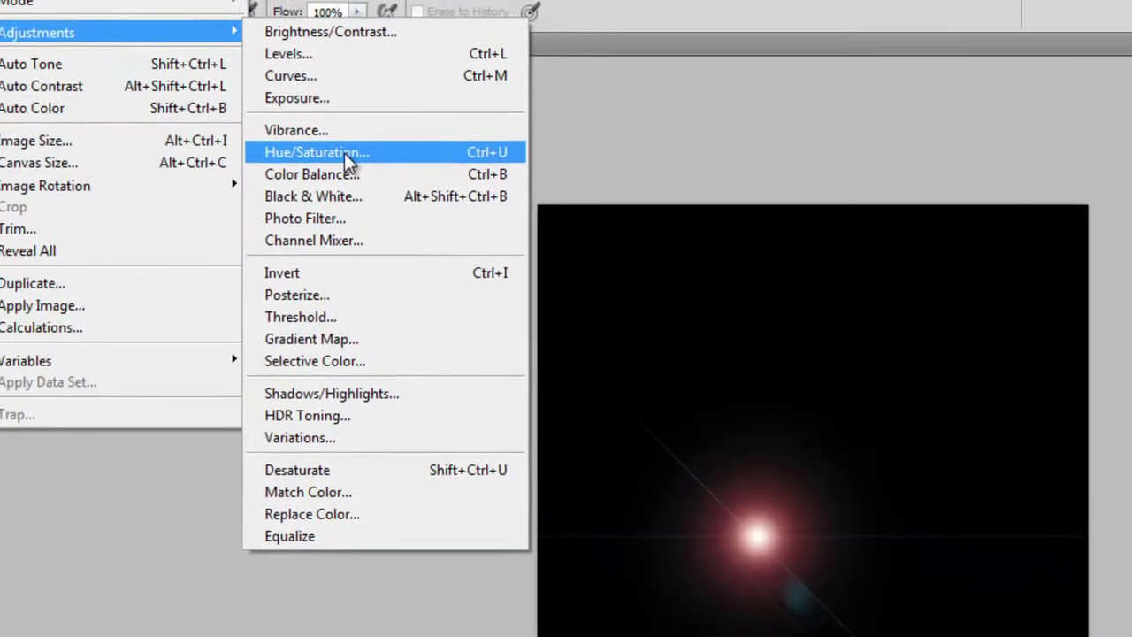
click(344, 152)
click(957, 450)
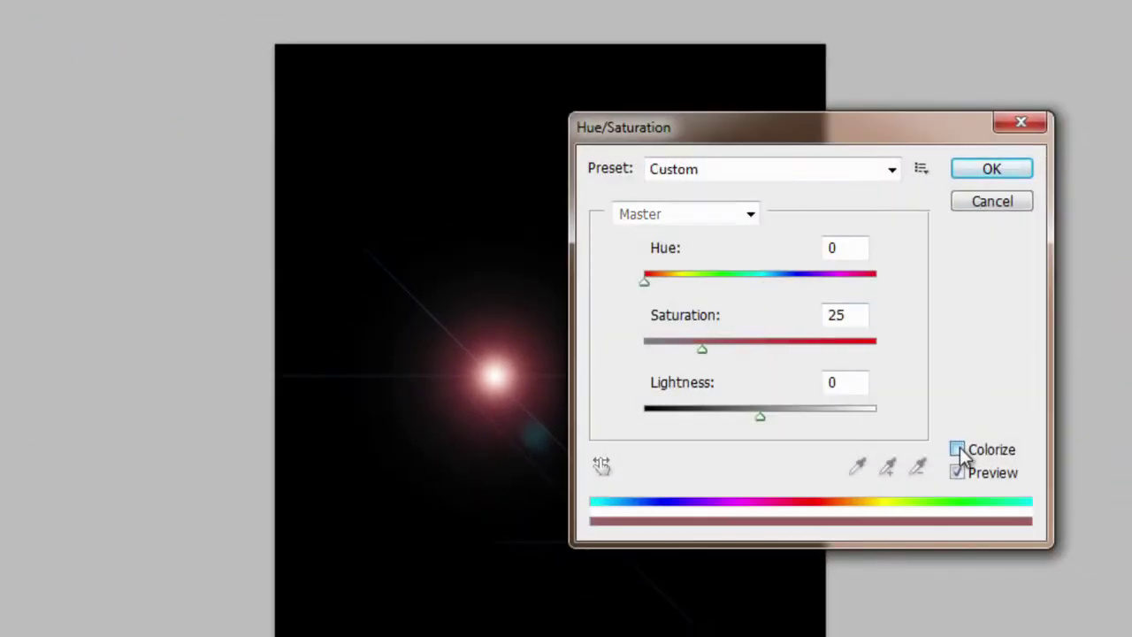
double_click(847, 247)
text(215)
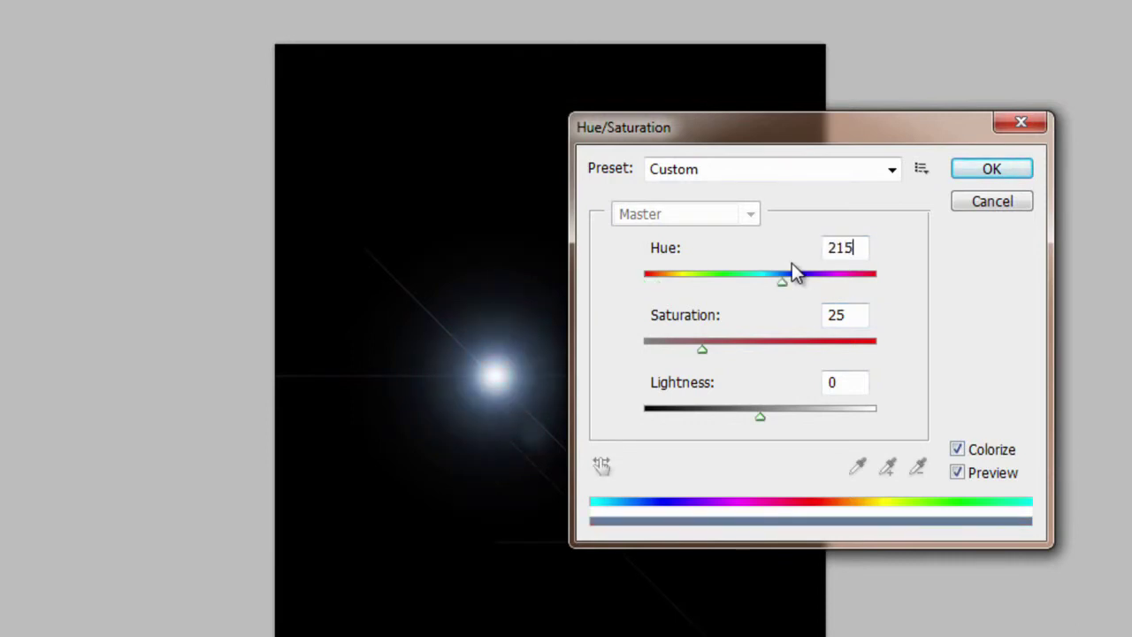
click(973, 173)
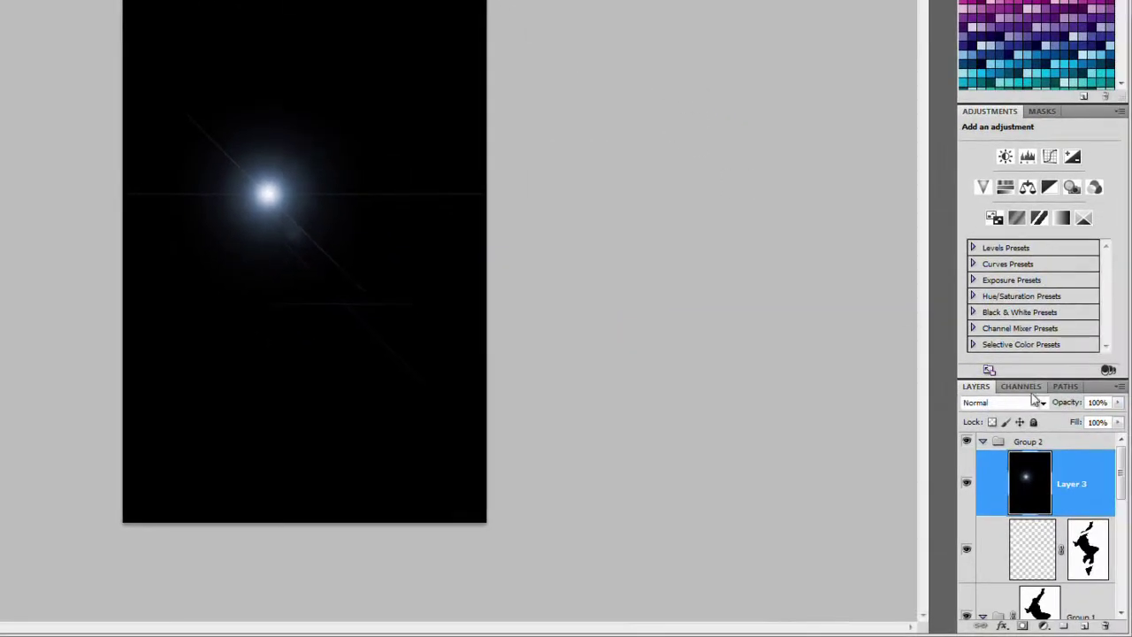
Step: Set the flare layer's blend mode to Screen and place one flare on the raised hand and a copy on the lower hand
click(1023, 401)
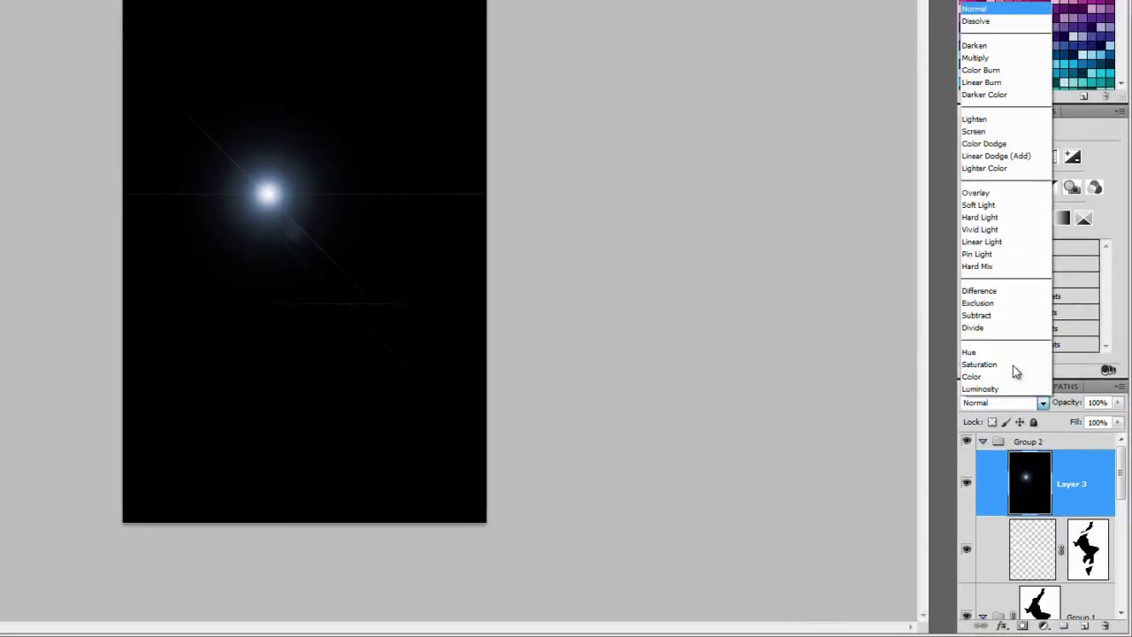
click(996, 132)
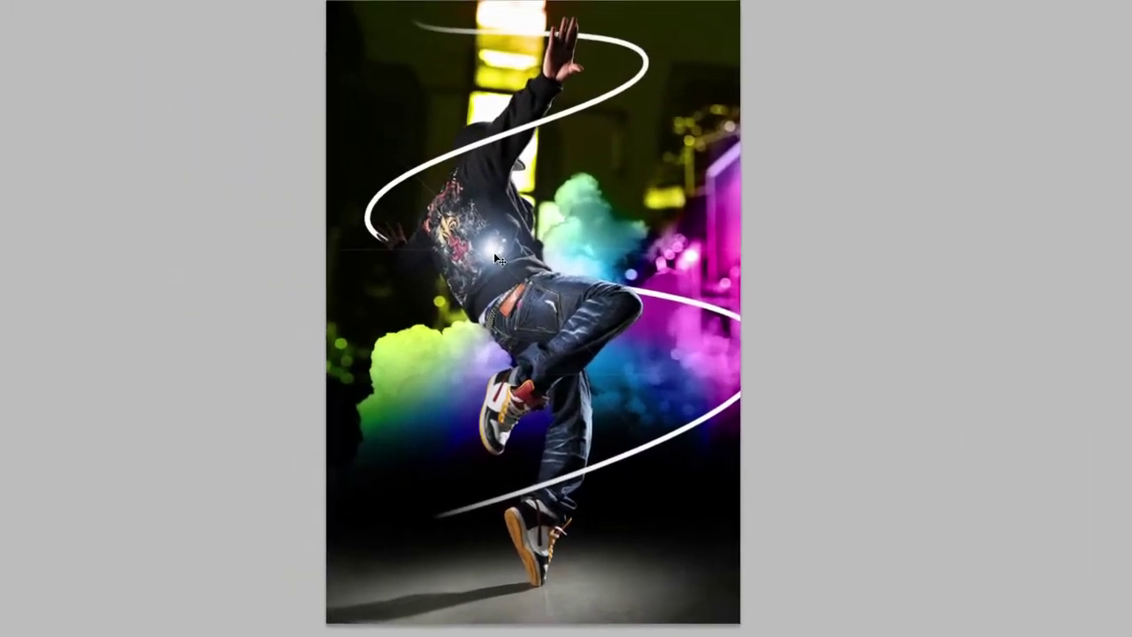
drag(271, 201, 324, 41)
mouse_move(584, 80)
mouse_down()
mouse_move(587, 69)
mouse_move(454, 203)
mouse_move(430, 245)
mouse_move(419, 253)
mouse_move(409, 232)
mouse_move(421, 254)
mouse_up()
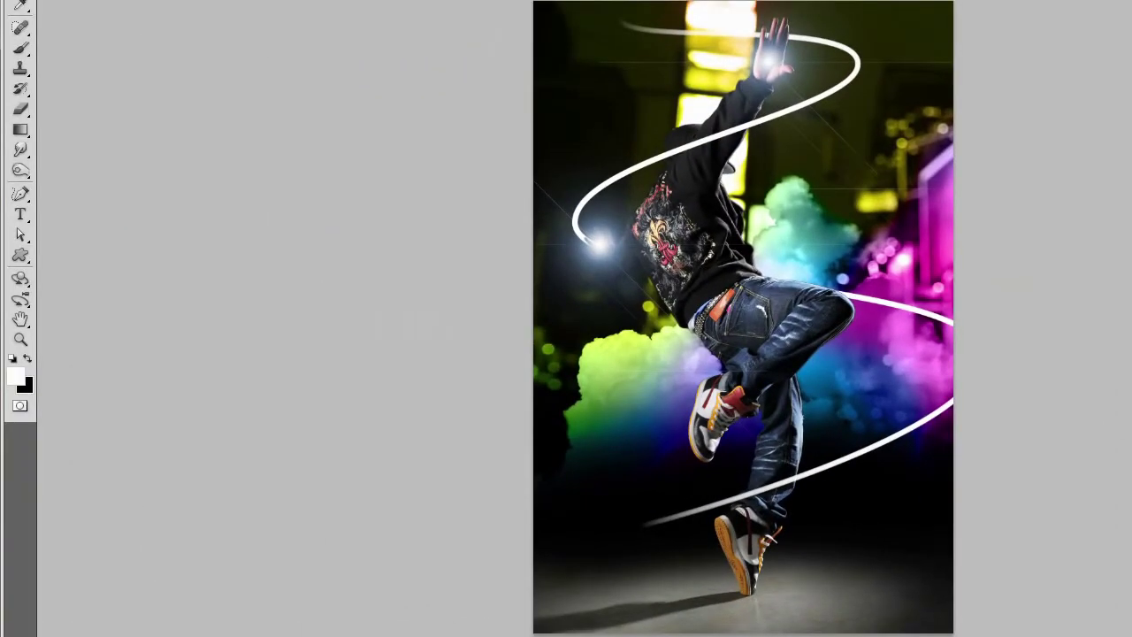
Step: Erase the lower lens flare with a soft brush where it covers the dancer's lower hand and sleeve
key(e)
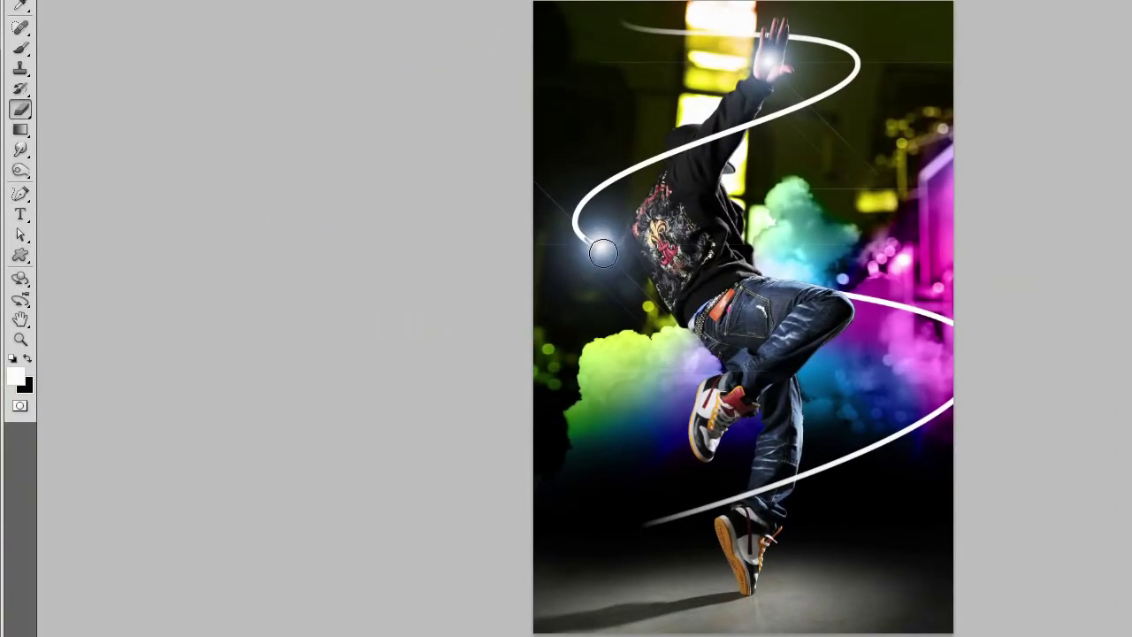
right_click(602, 247)
drag(639, 327, 625, 331)
drag(611, 245, 622, 261)
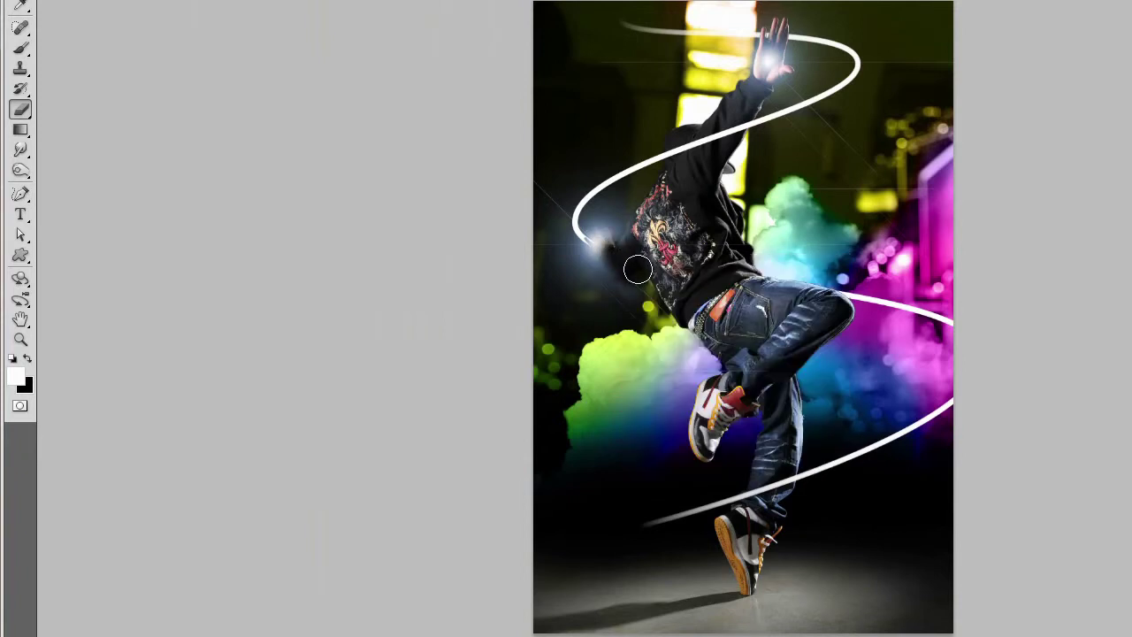
key(])
key(])
key(])
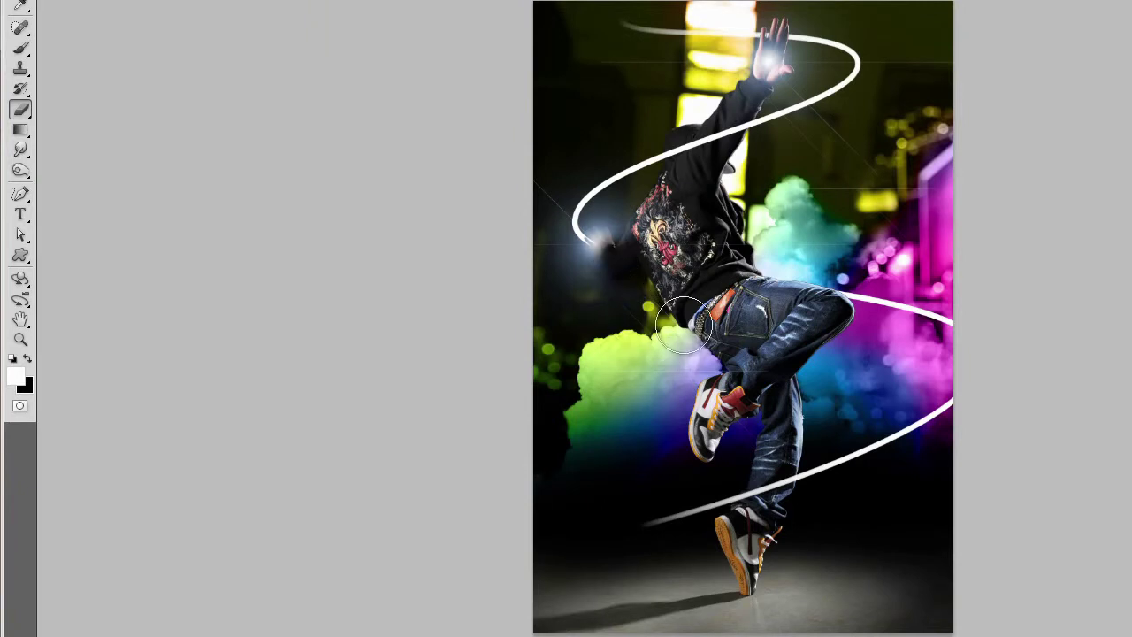
key([)
key([)
key([)
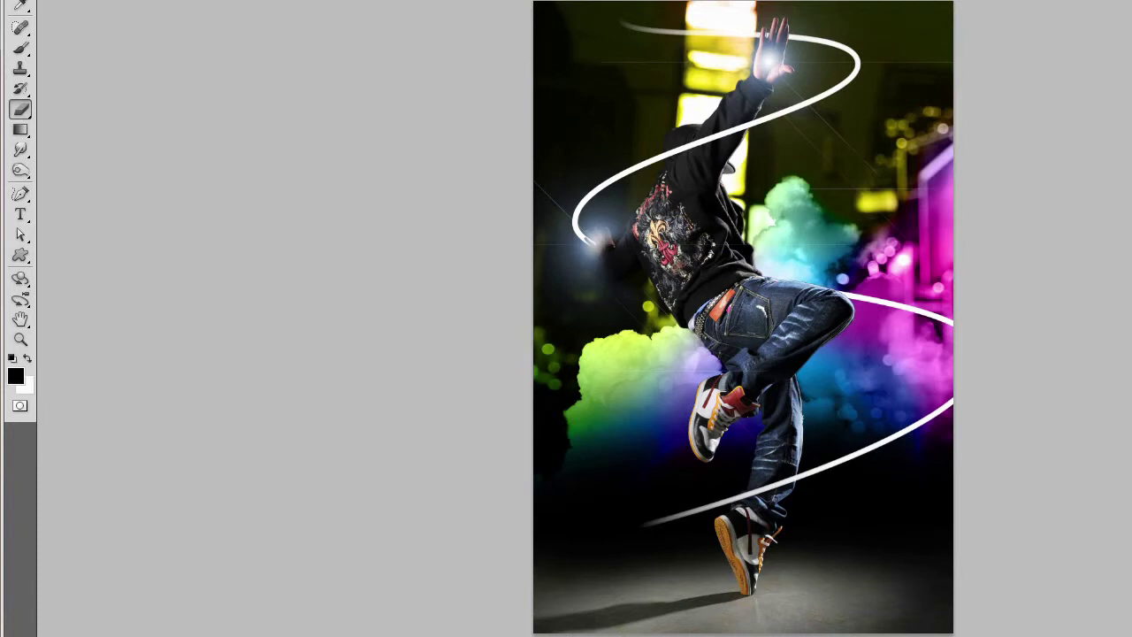
Step: Place the shattered-glass bullet hole image over the whole composition as a new layer at the top
click(54, 15)
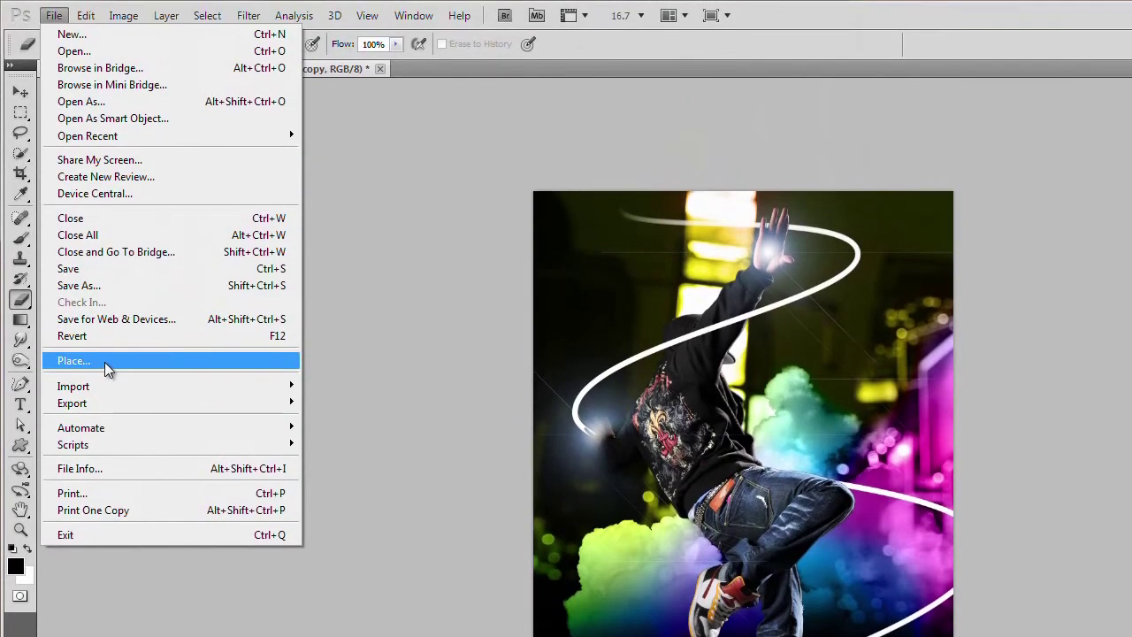
click(104, 362)
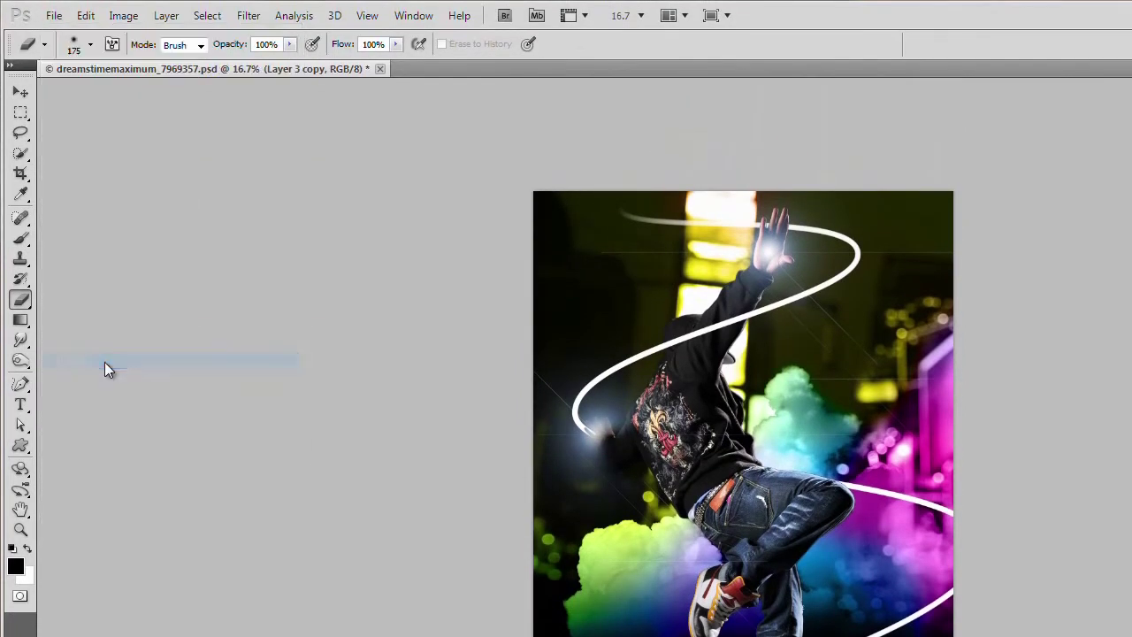
click(831, 263)
double_click(823, 256)
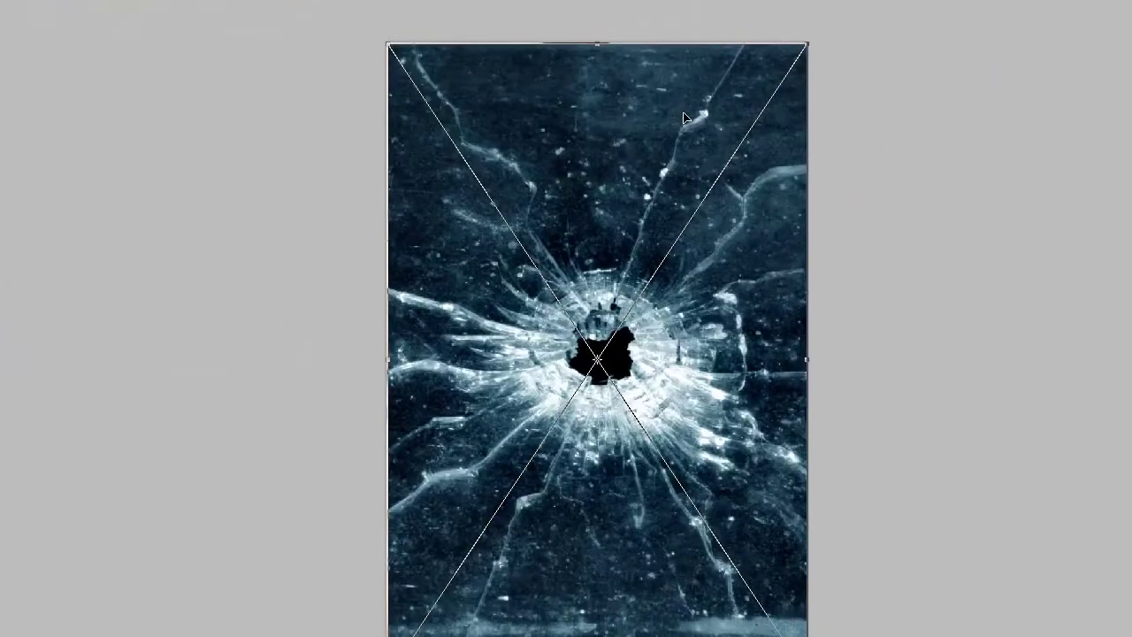
key(Return)
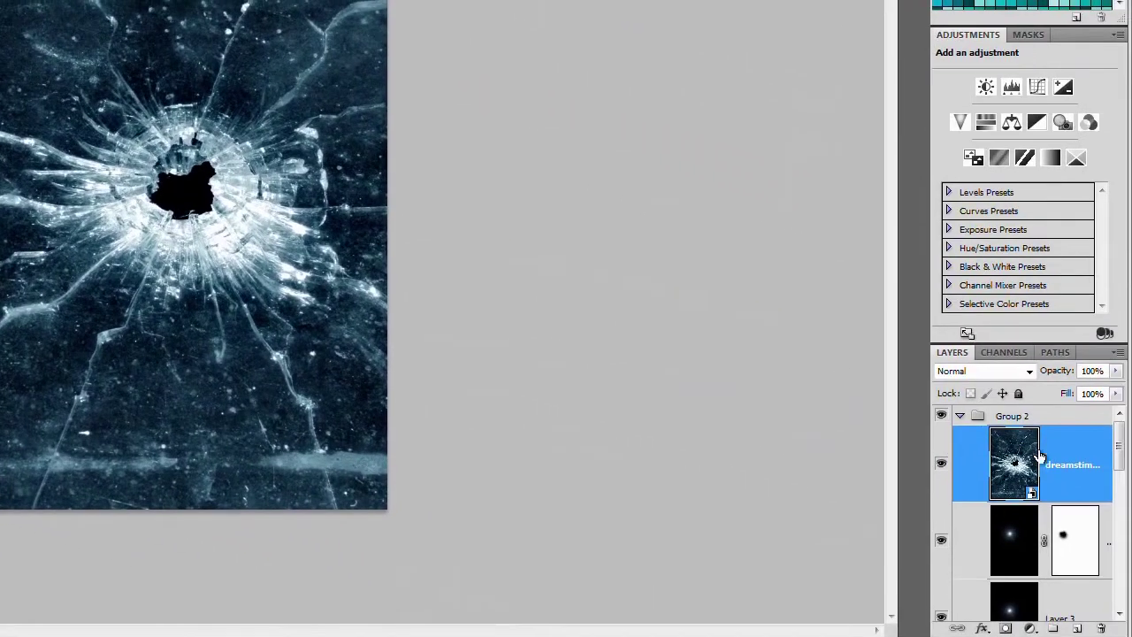
Step: Drop out the glass layer's dark areas with Blend If, splitting This Layer's black point to 71 / 139
right_click(1047, 508)
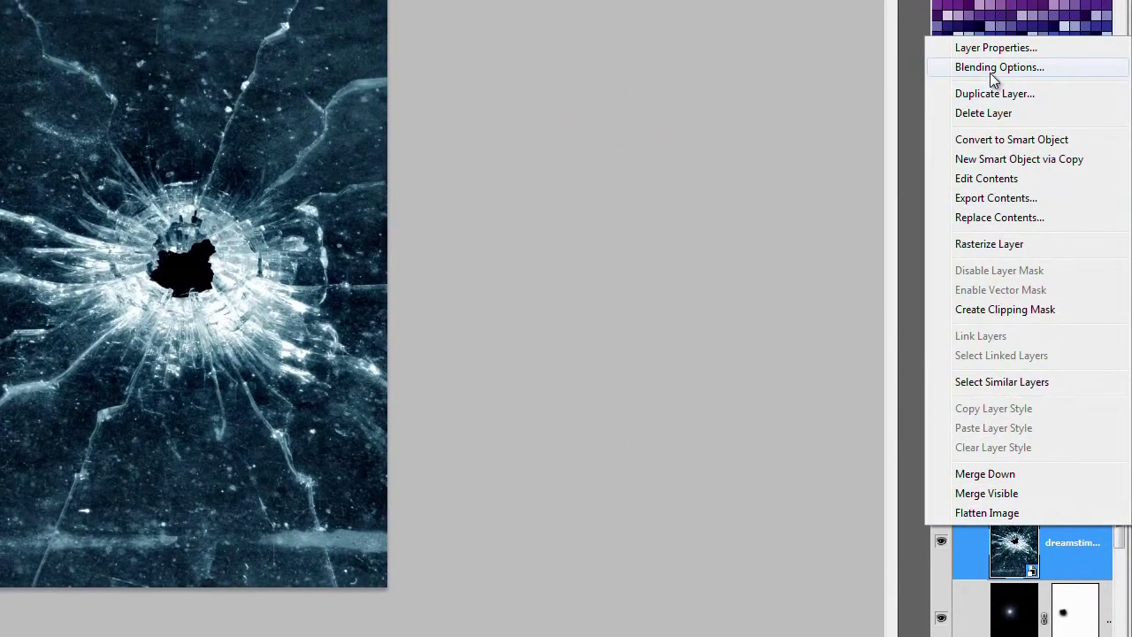
click(991, 71)
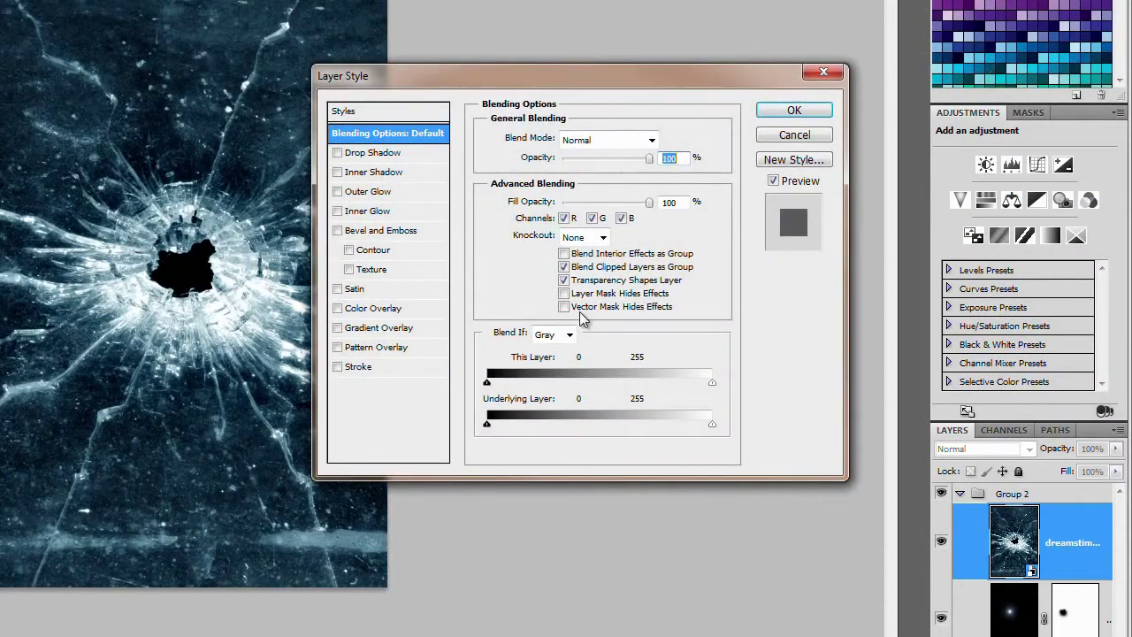
drag(487, 382, 552, 398)
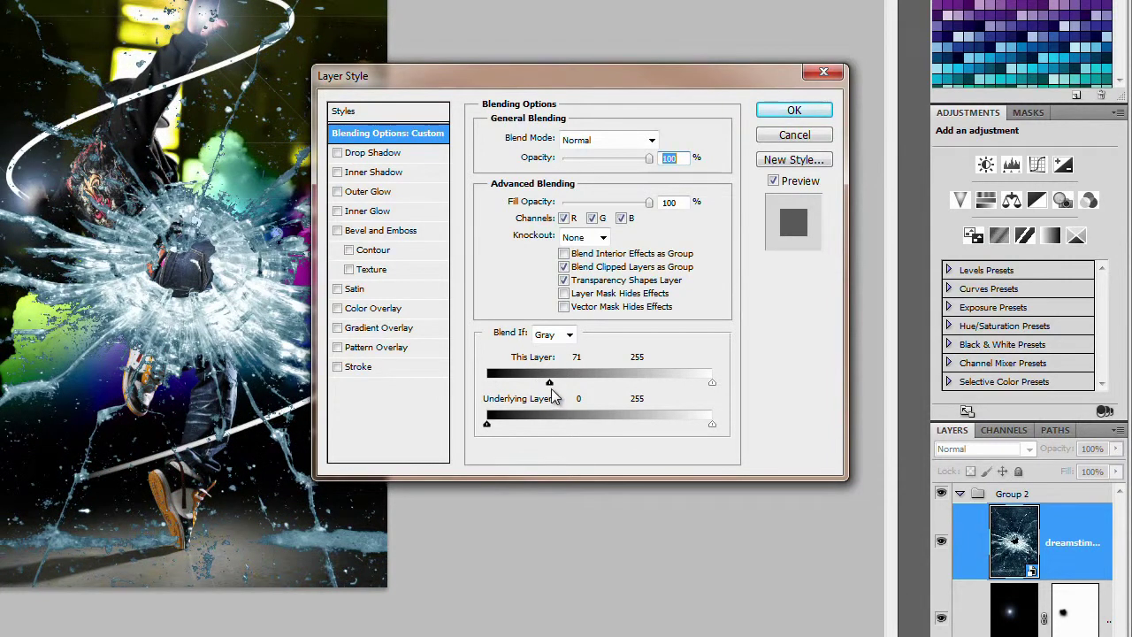
key(alt)
drag(555, 389, 612, 394)
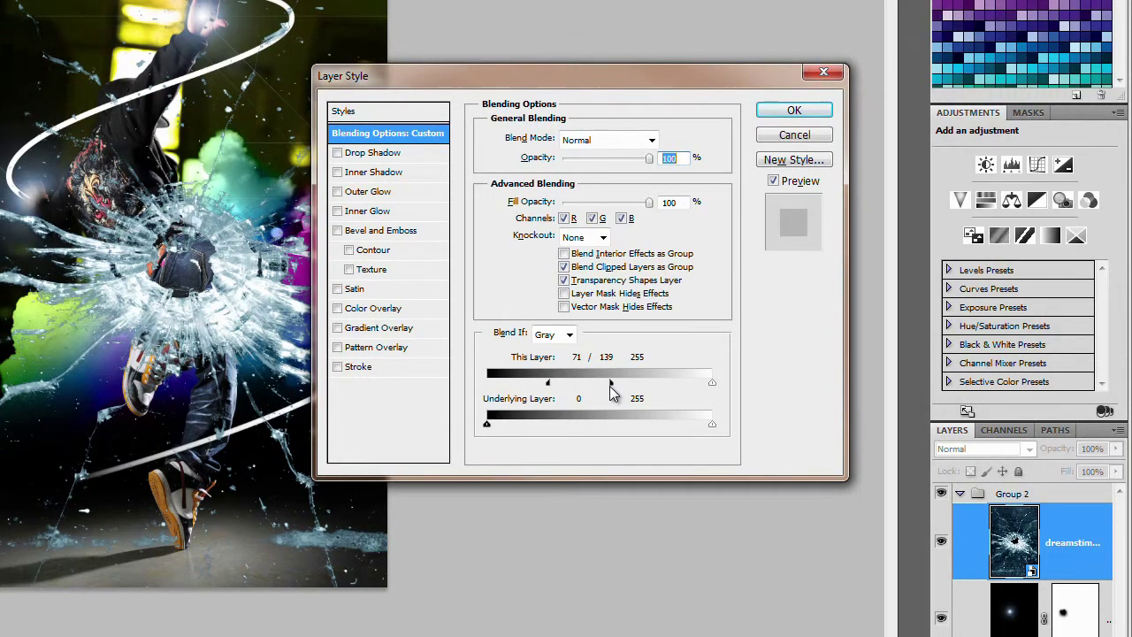
click(791, 111)
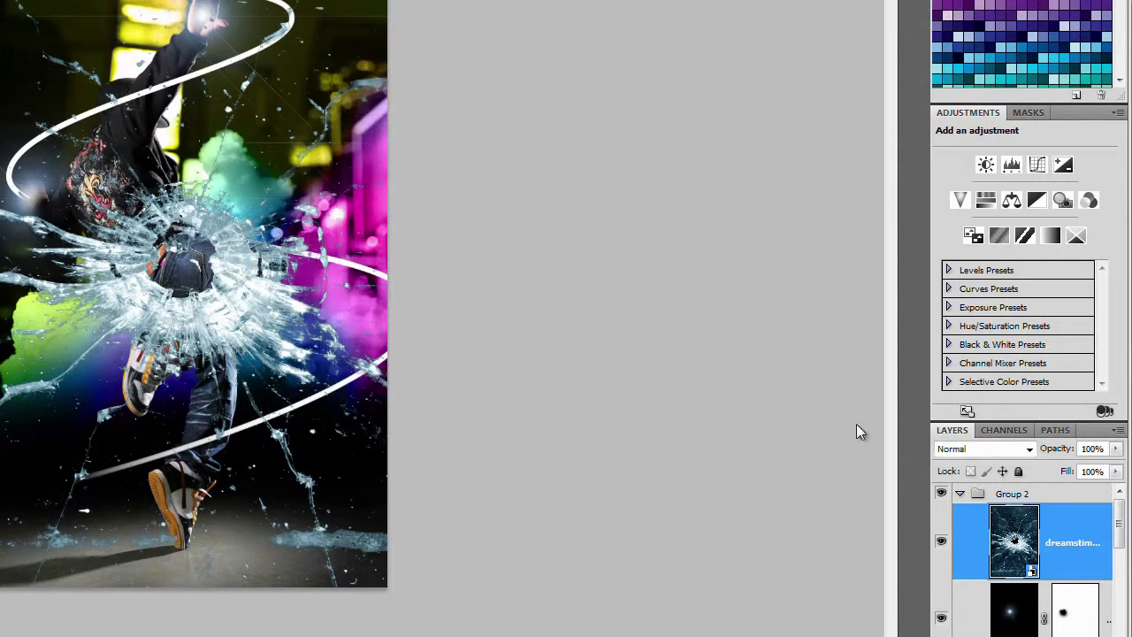
Step: Set the glass layer's blend mode to Luminosity, duplicate it and hide the original beneath the copy
click(955, 453)
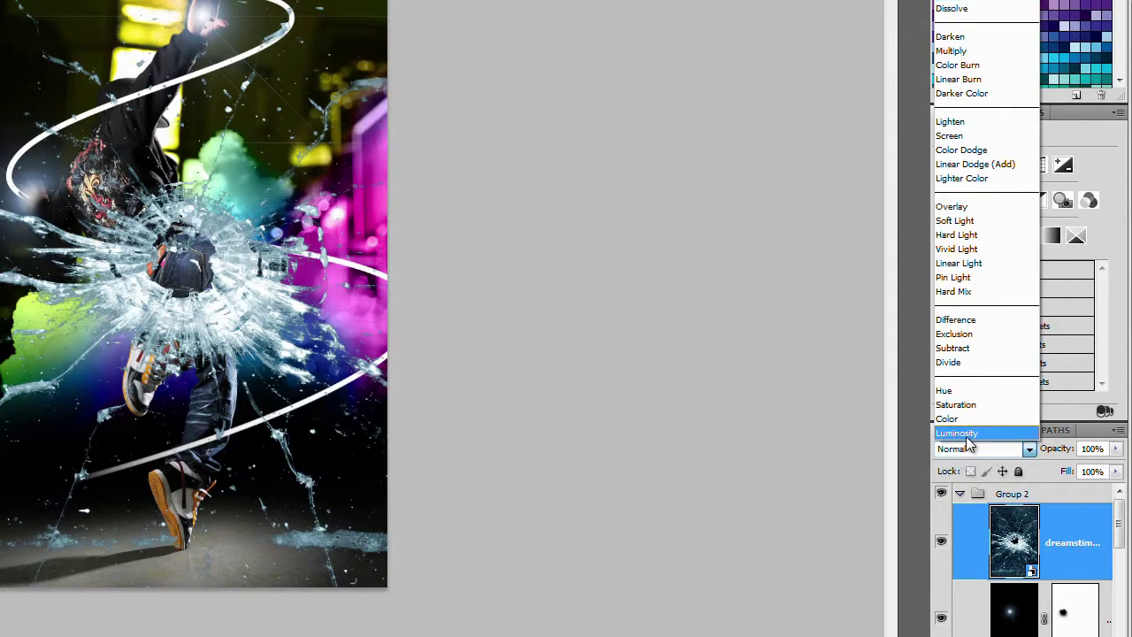
click(957, 433)
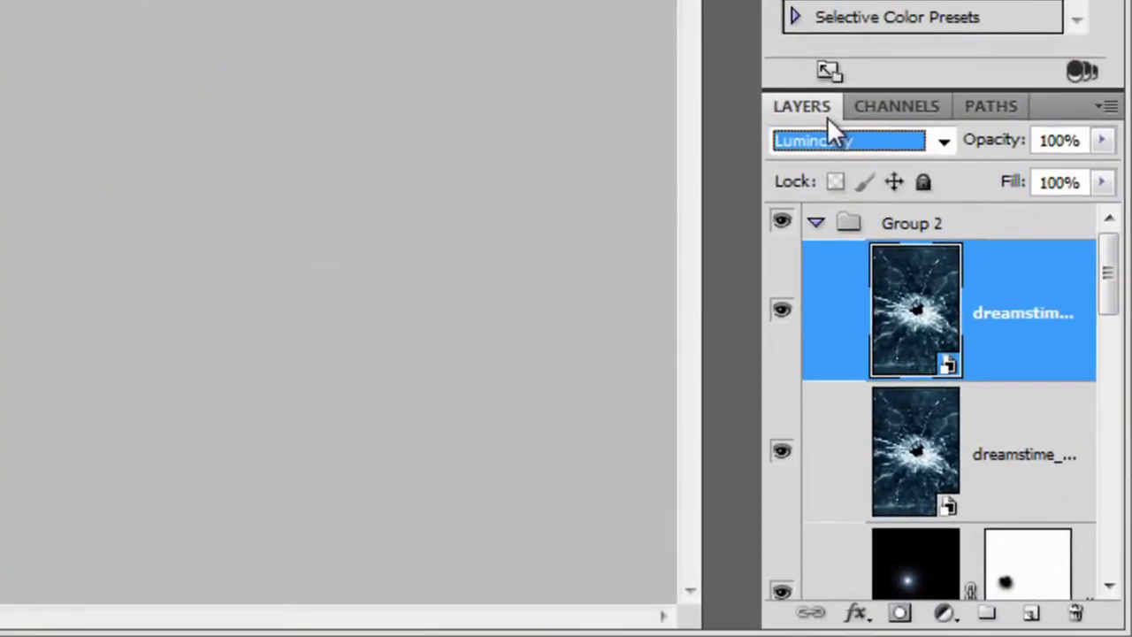
click(783, 452)
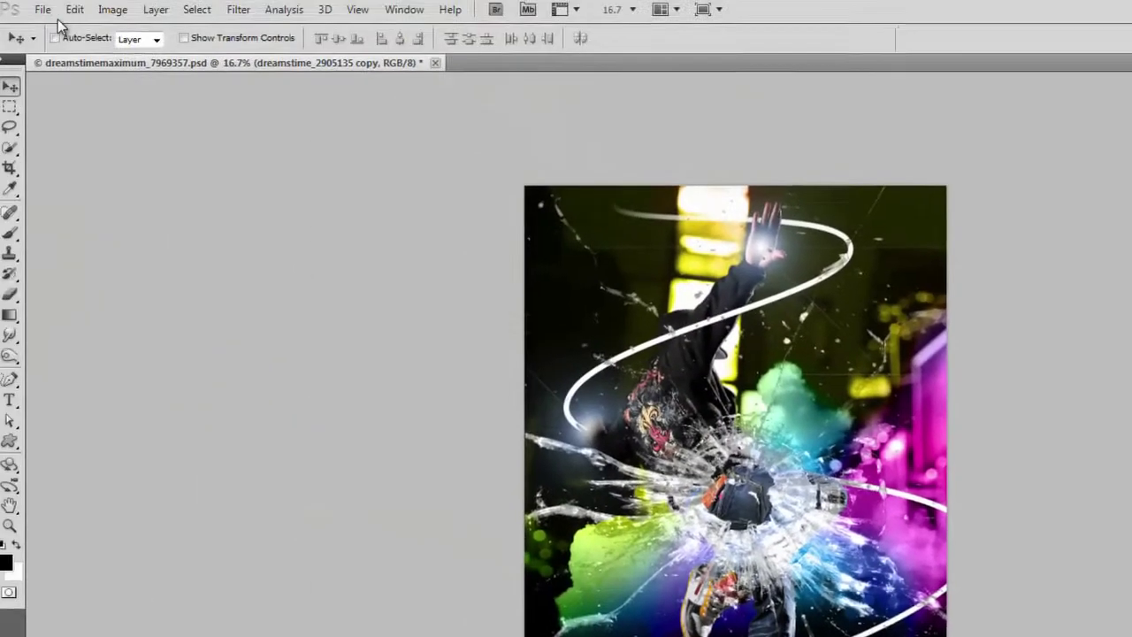
Step: Free-transform the glass copy, moving it down to the dancer's standing foot and squashing it vertically into a flat band
click(69, 8)
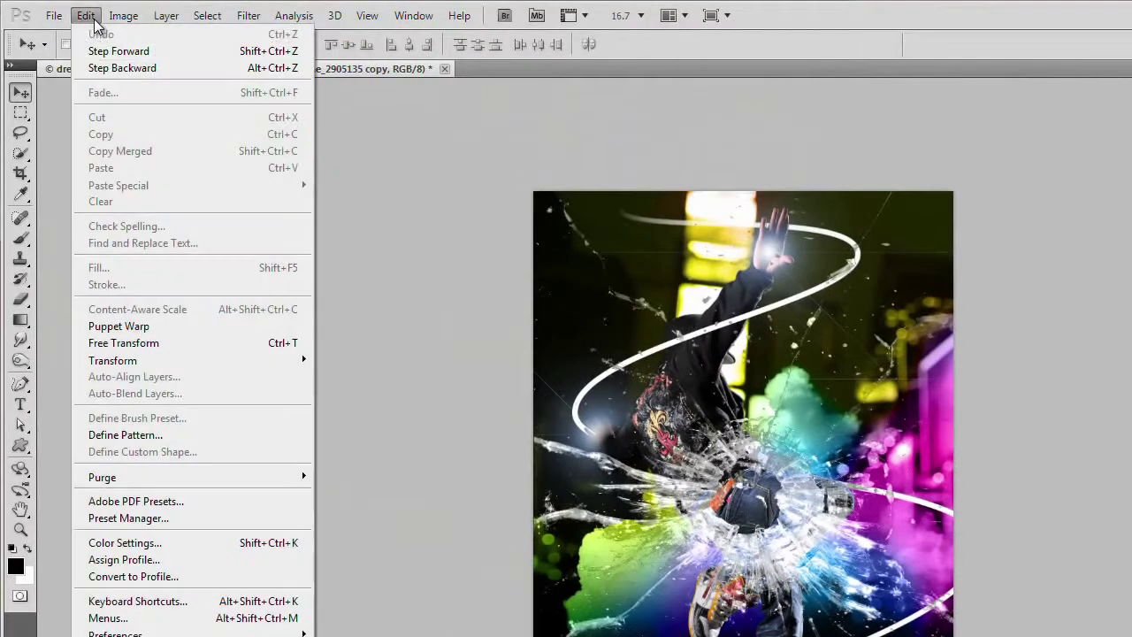
click(151, 344)
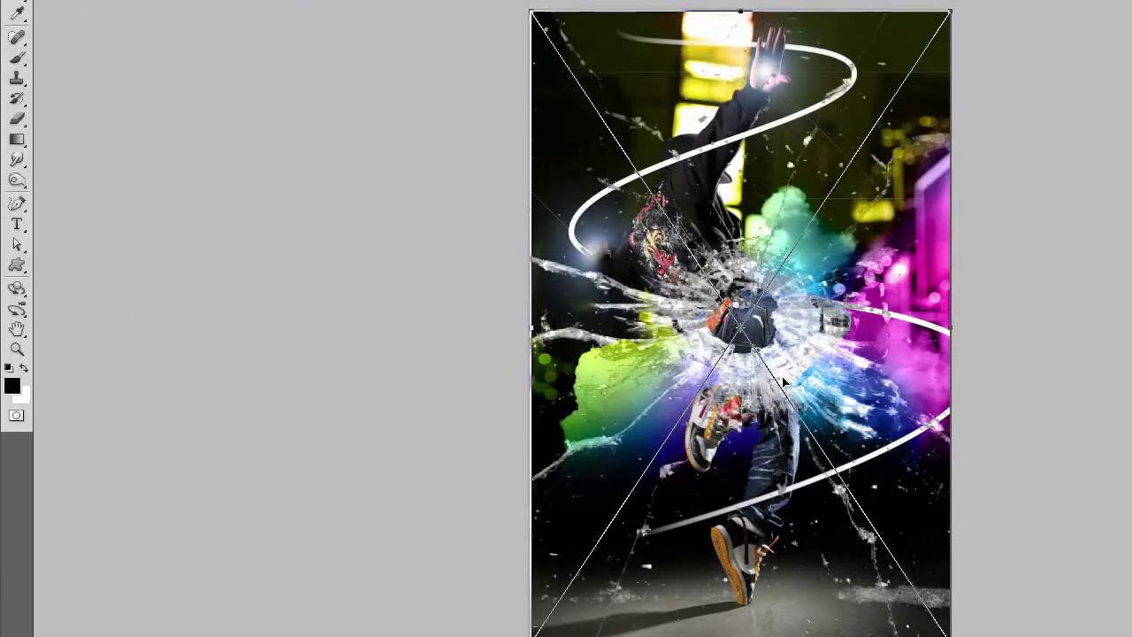
drag(721, 454, 720, 636)
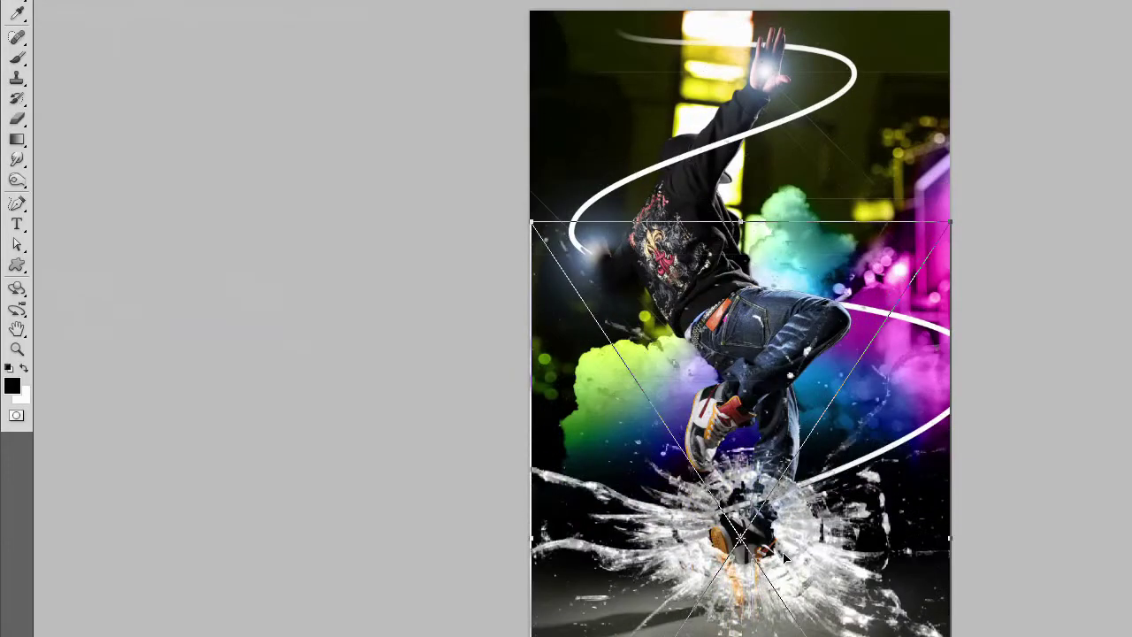
drag(784, 556, 784, 572)
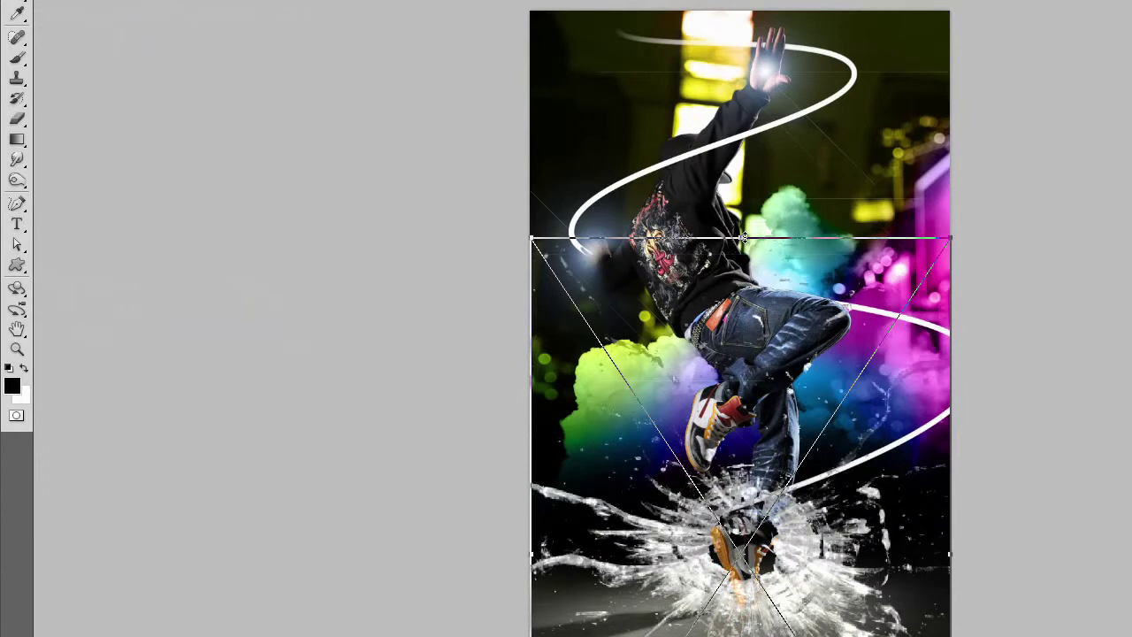
drag(743, 237, 743, 294)
drag(743, 431, 744, 463)
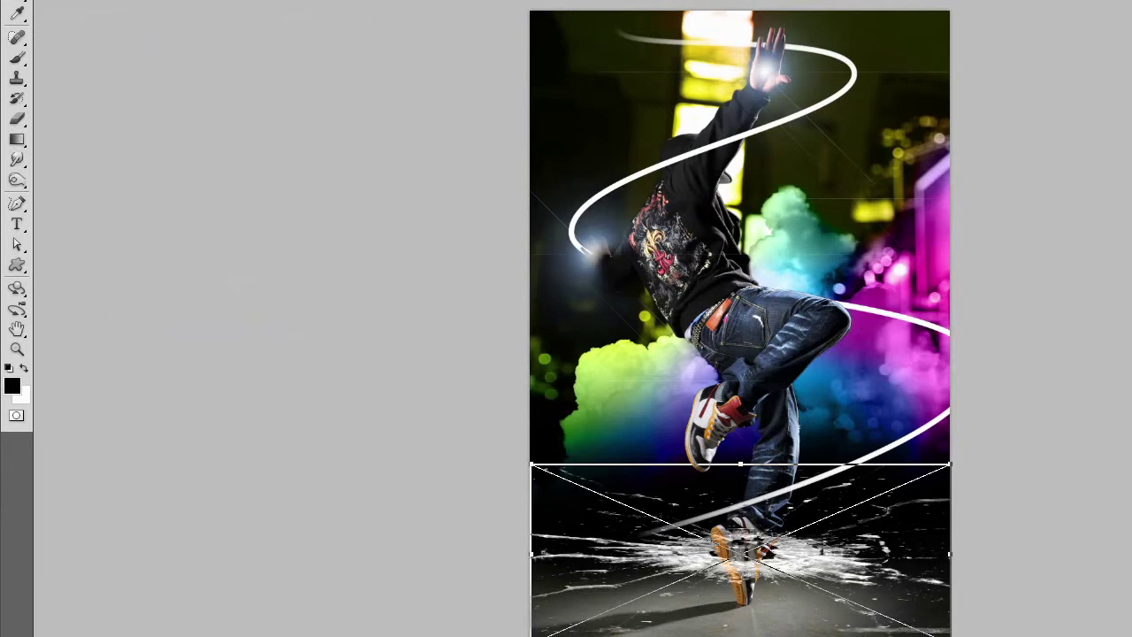
Step: Rotate the glass copy counter-clockwise and distort its lower corners so the shards streak diagonally across the standing leg
drag(973, 619, 1005, 597)
drag(787, 535, 798, 511)
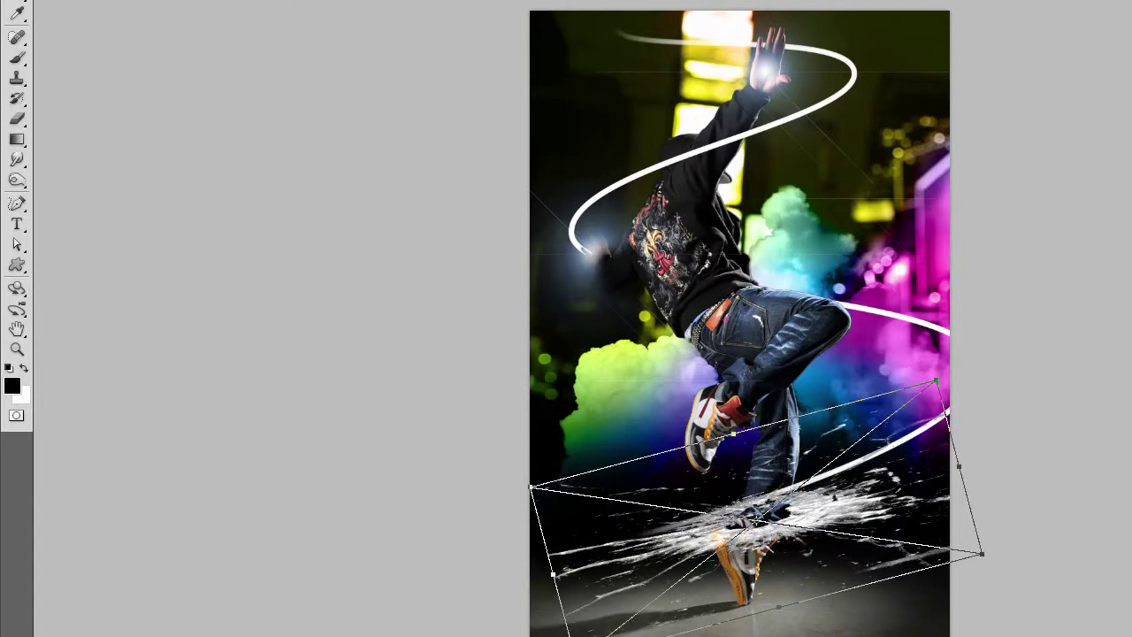
drag(577, 636, 398, 636)
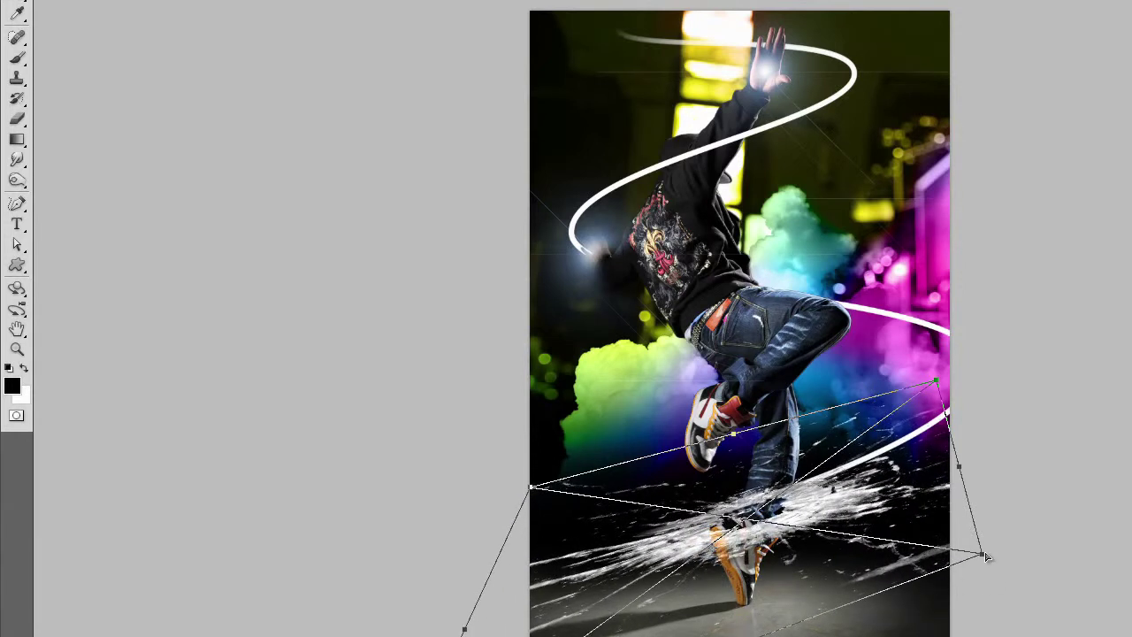
drag(984, 556, 922, 529)
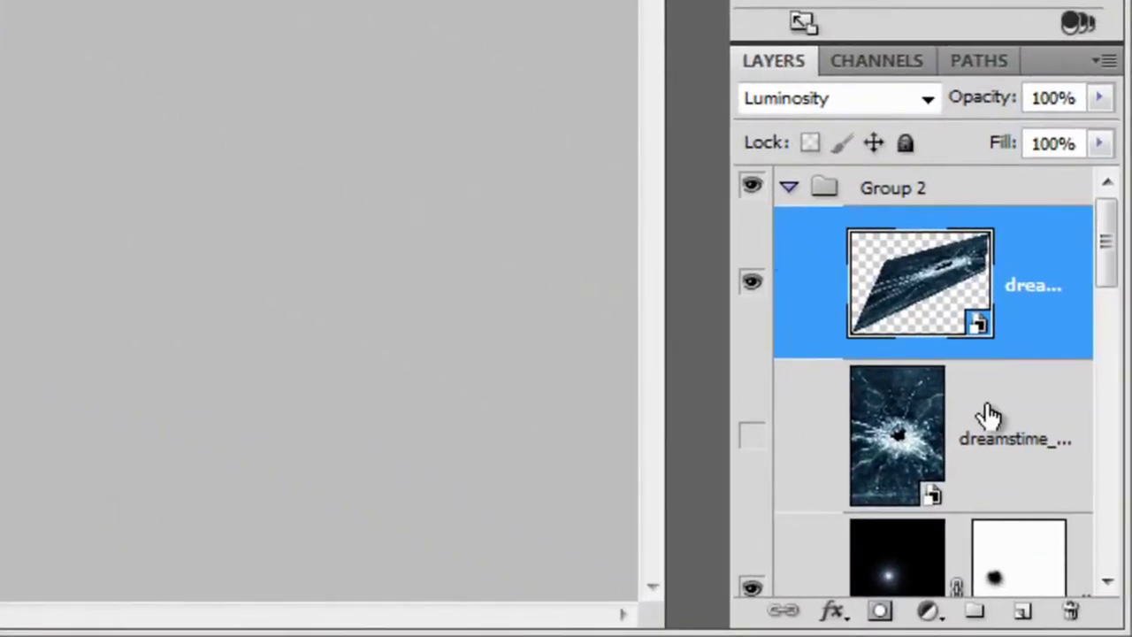
Step: Show the original glass layer and free-transform it, moving it down over the raised foot and squashing it vertically
click(989, 415)
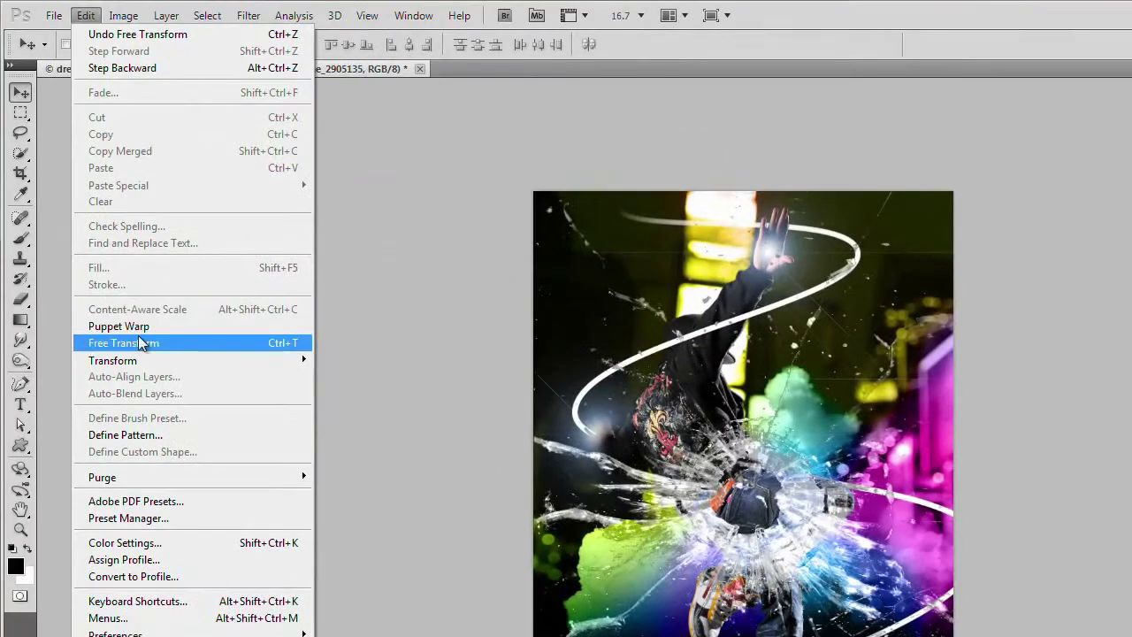
click(141, 342)
drag(729, 295, 715, 373)
drag(732, 270, 734, 473)
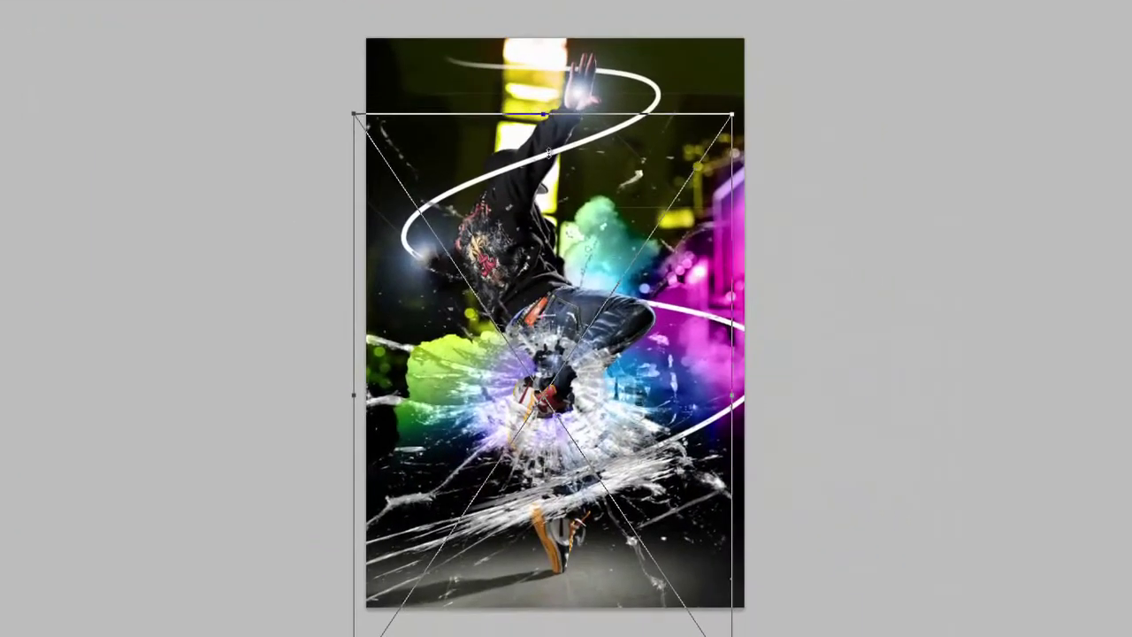
drag(543, 269, 543, 314)
Step: Rotate the original glass layer clockwise and distort its corners so the shards streak across the raised foot
drag(796, 287, 789, 363)
drag(339, 424, 209, 402)
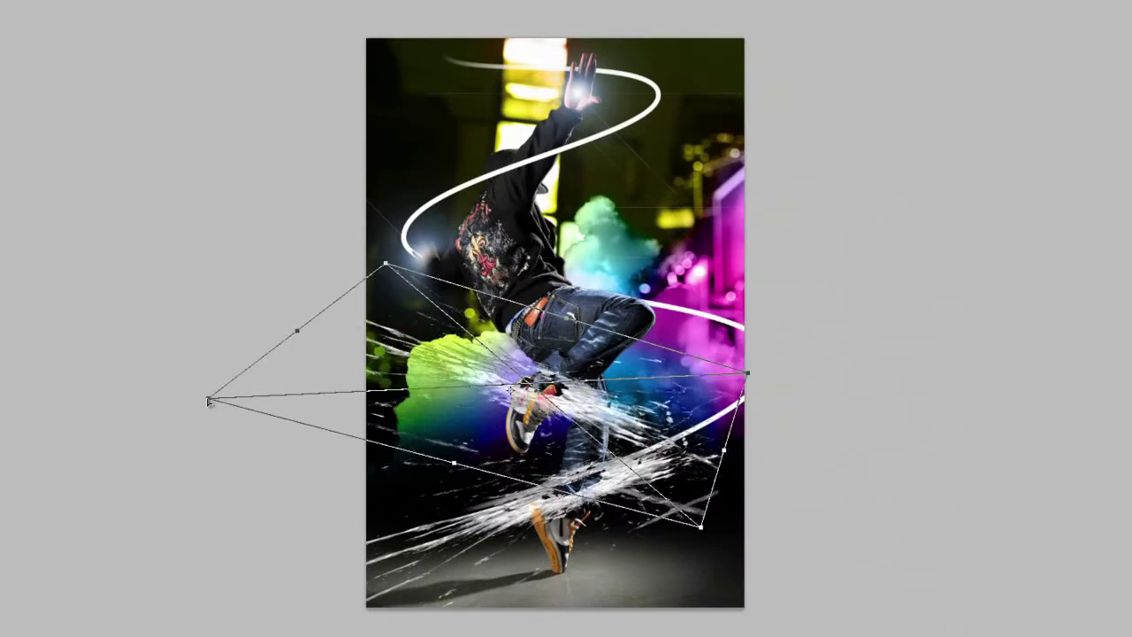
drag(700, 530, 675, 491)
drag(796, 371, 643, 411)
key(Return)
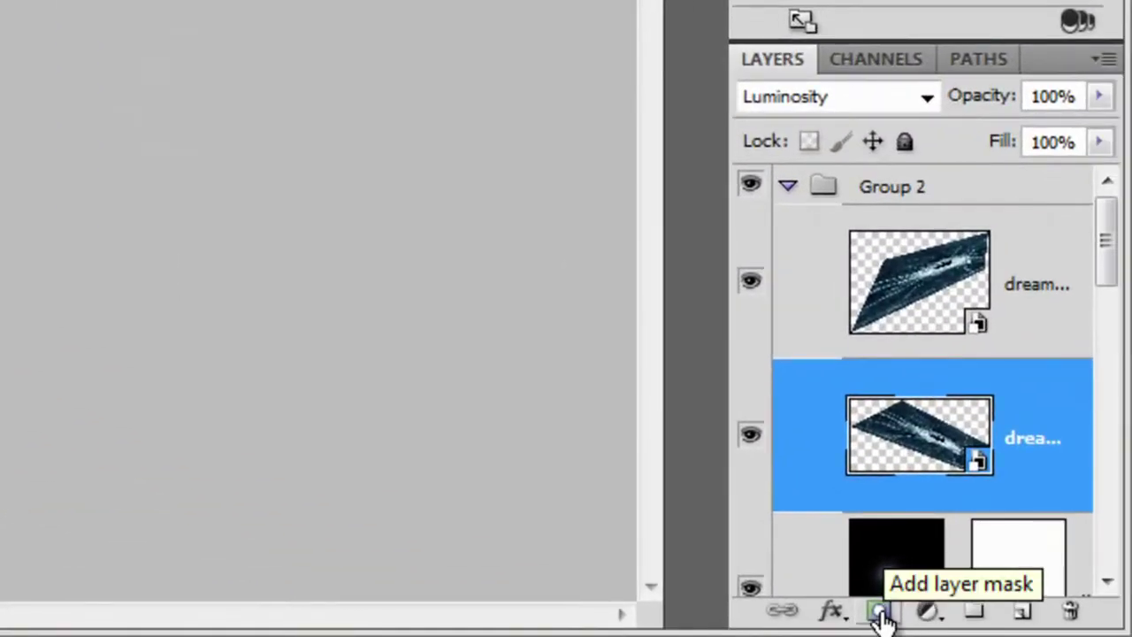
Step: Add layer masks to both glass layers and erase the shards covering the dancer's standing leg and raised ankle
click(880, 612)
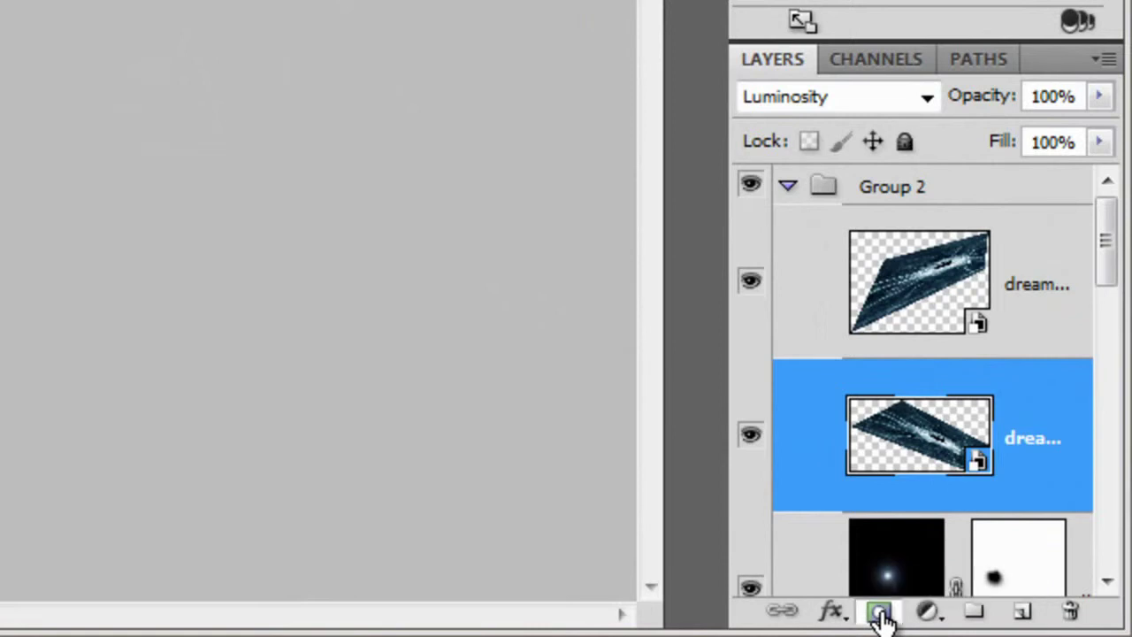
click(872, 291)
click(878, 614)
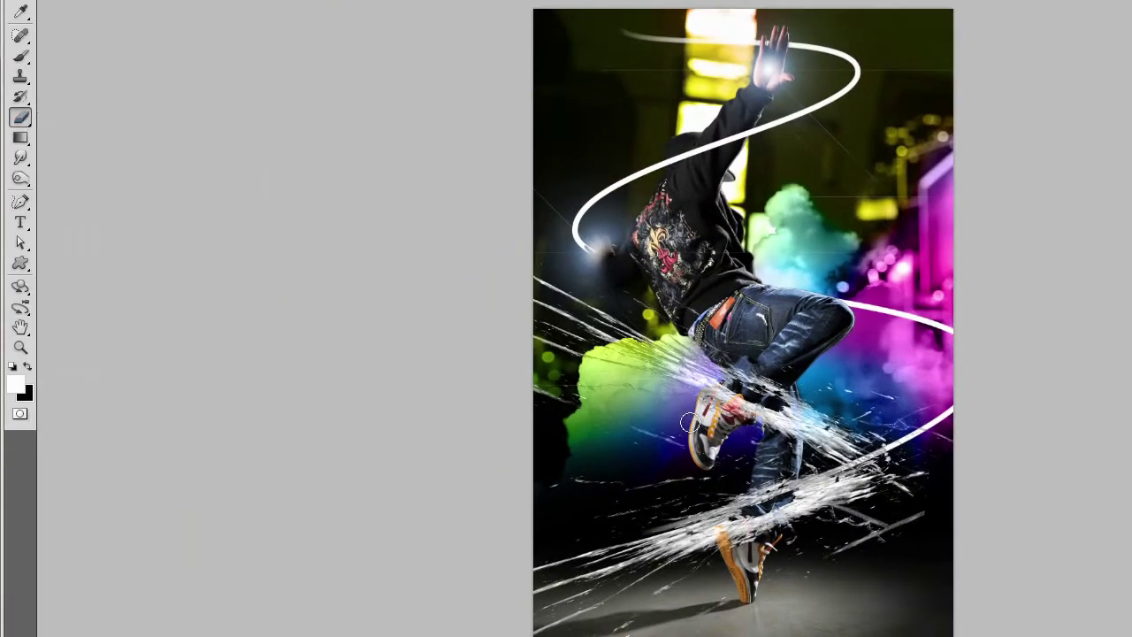
mouse_move(747, 500)
mouse_down()
mouse_move(777, 482)
mouse_move(751, 508)
mouse_move(784, 480)
mouse_up()
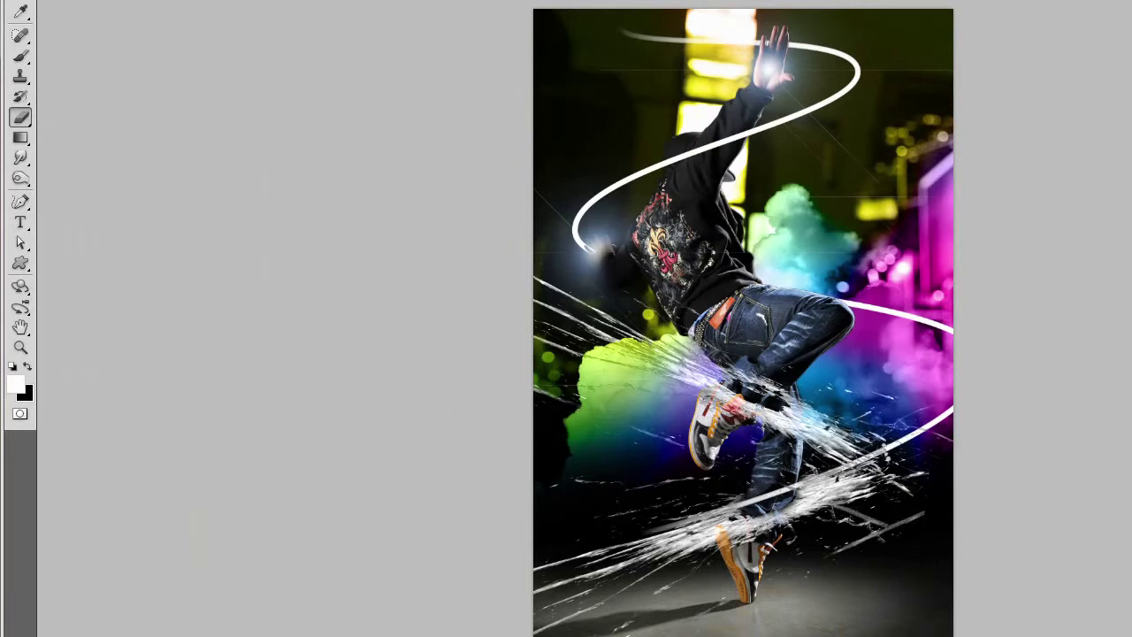
drag(748, 387, 742, 386)
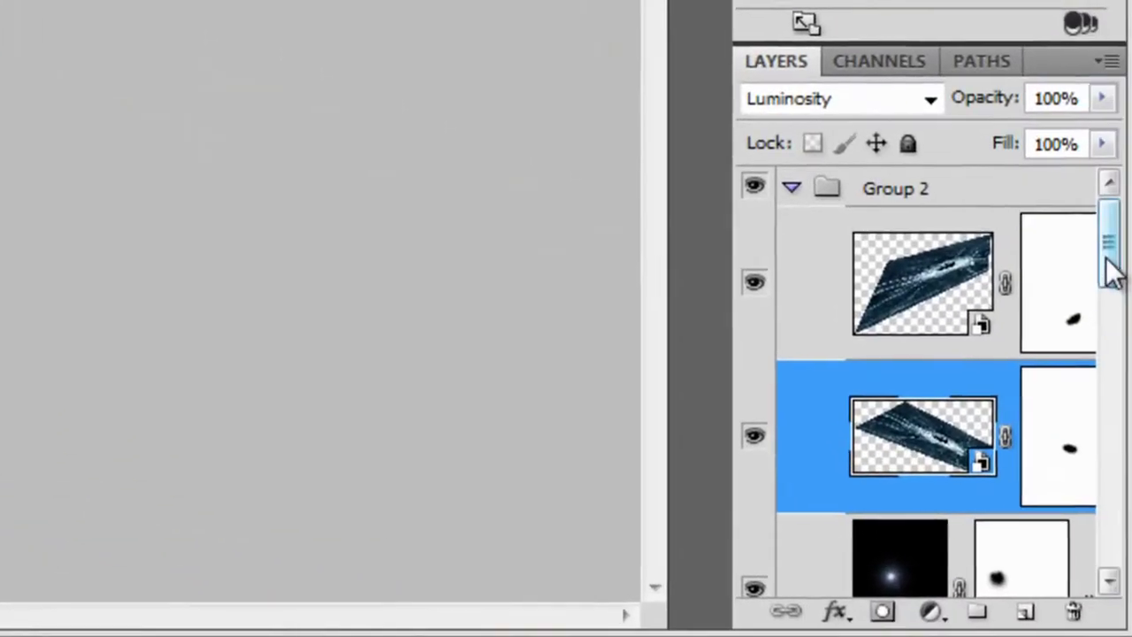
Step: Open the blending options of the light spiral's layer and enable an Outer Glow
drag(1111, 273, 1114, 374)
right_click(1091, 354)
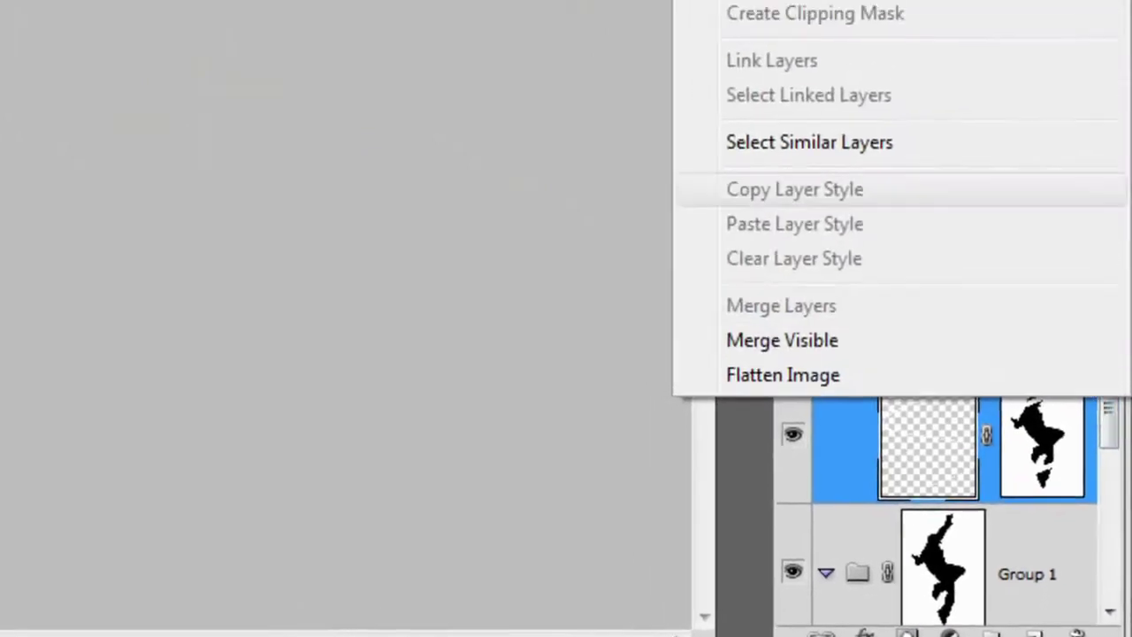
click(871, 0)
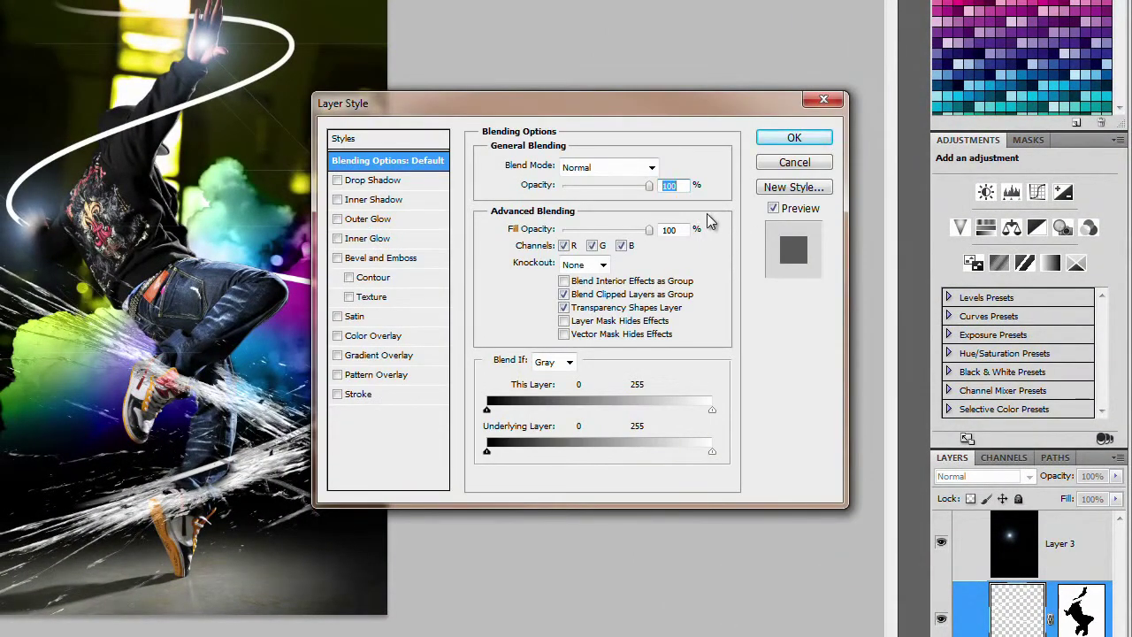
click(393, 225)
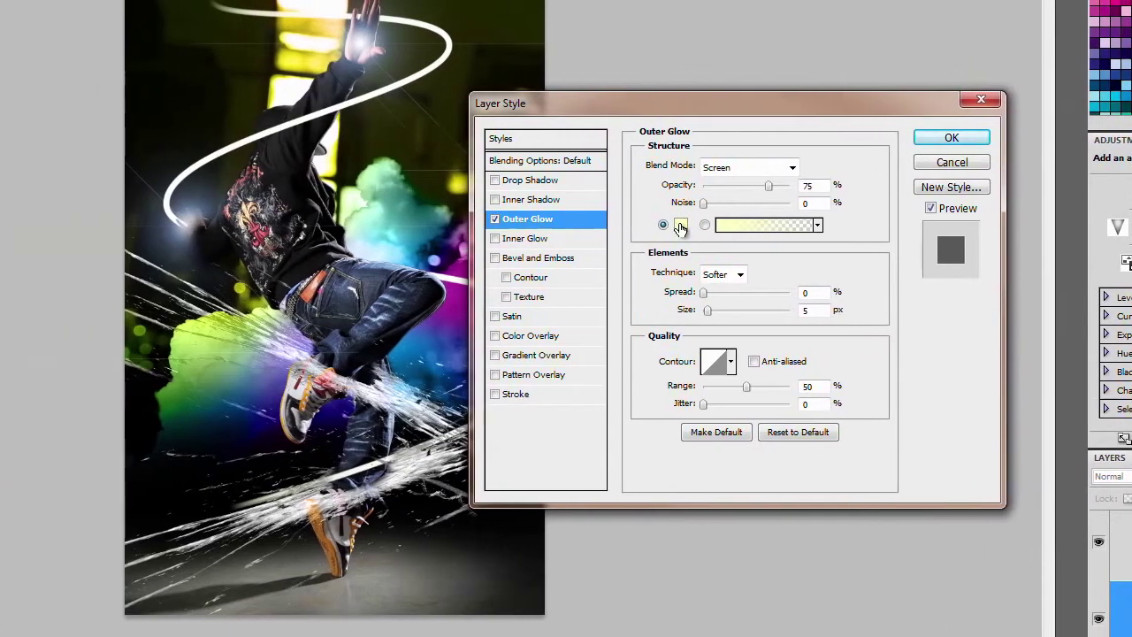
Step: Set the spiral's outer glow colour to purple #d000fd and its size to about 46 px
click(523, 225)
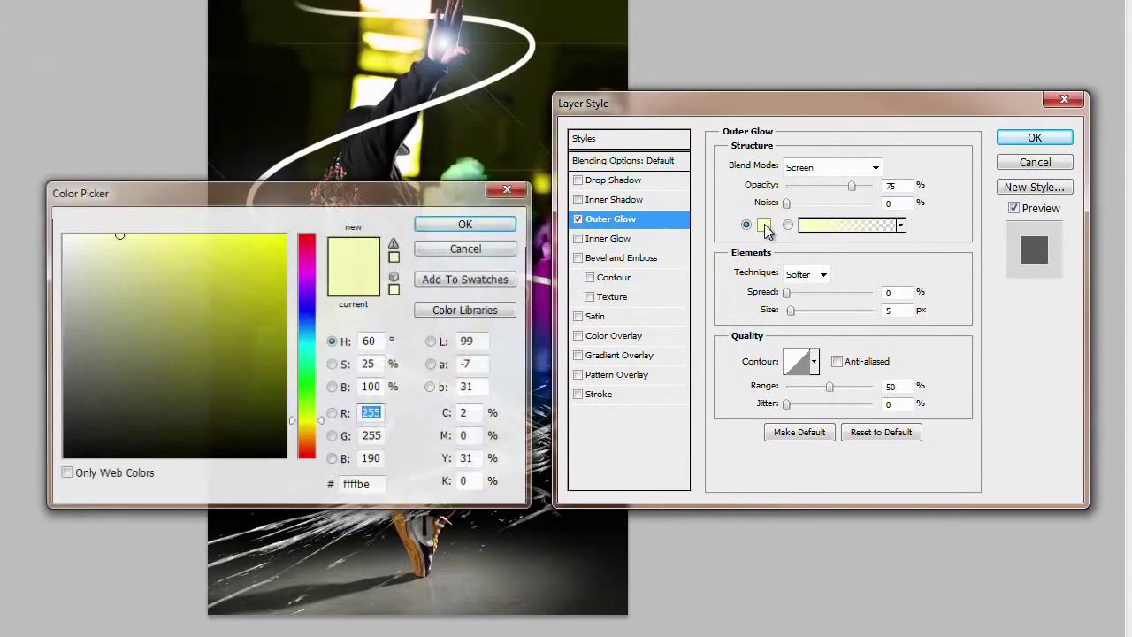
click(318, 264)
drag(283, 244, 296, 236)
click(318, 279)
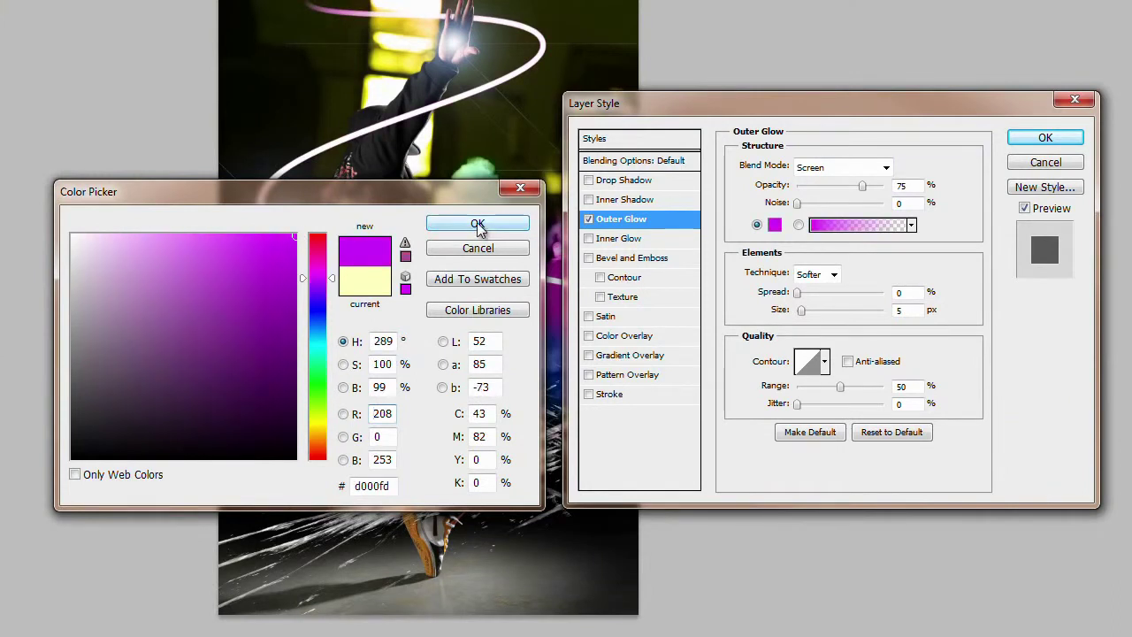
click(478, 223)
drag(801, 310, 815, 311)
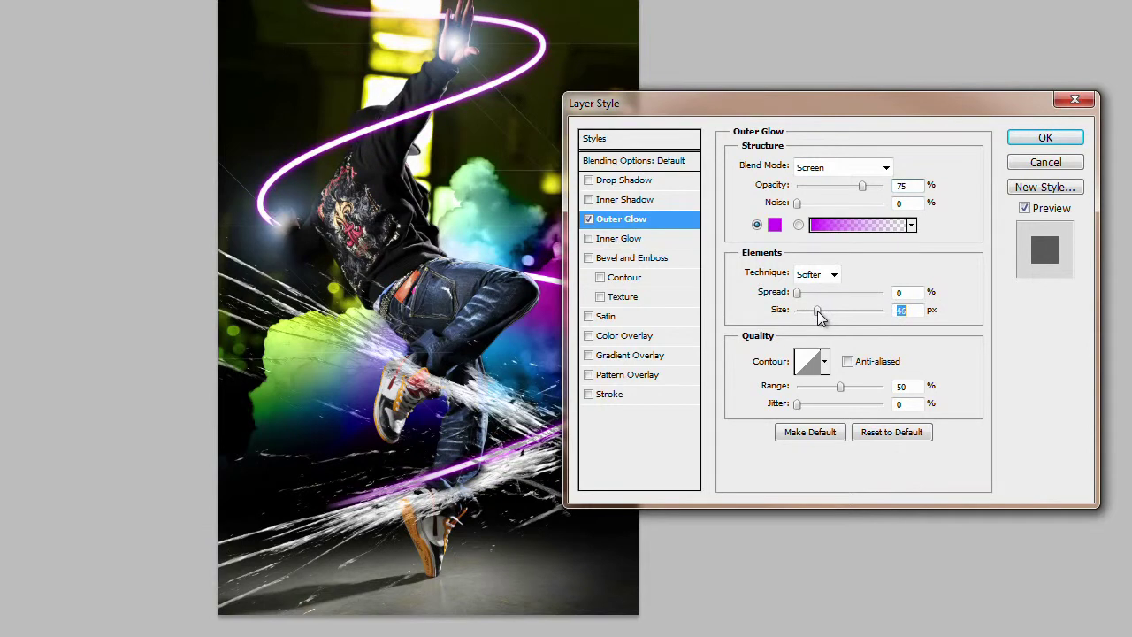
Step: Enable an Inner Glow on the light spiral and set its blend mode to Normal
click(631, 240)
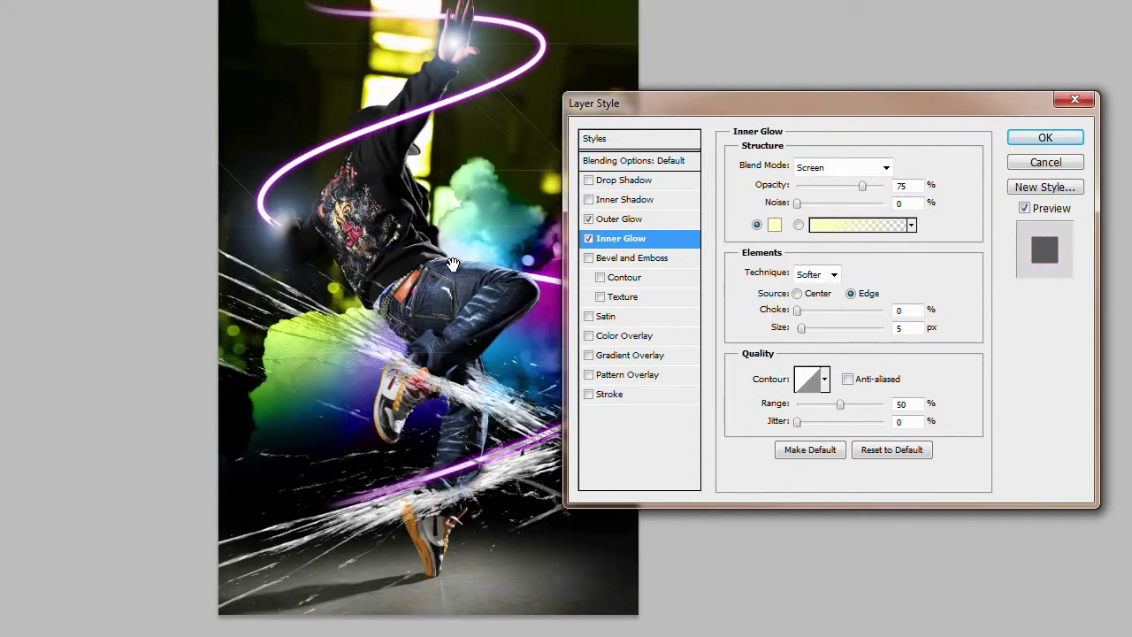
key(ctrl+plus)
key(ctrl+plus)
key(ctrl+plus)
key(ctrl+plus)
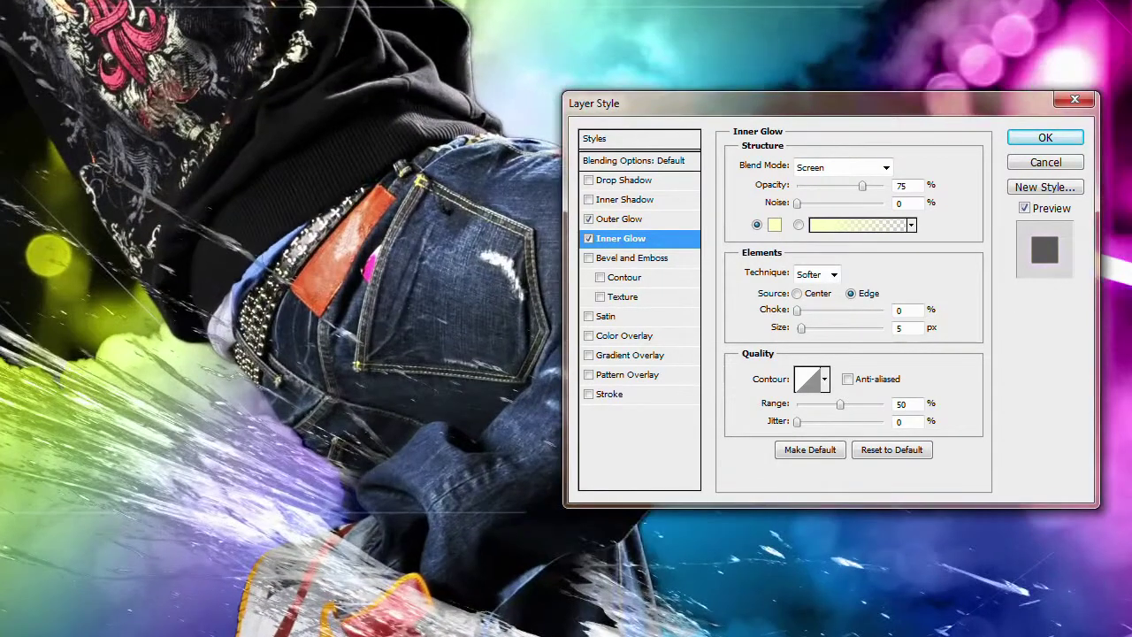
drag(53, 168, 163, 517)
click(841, 168)
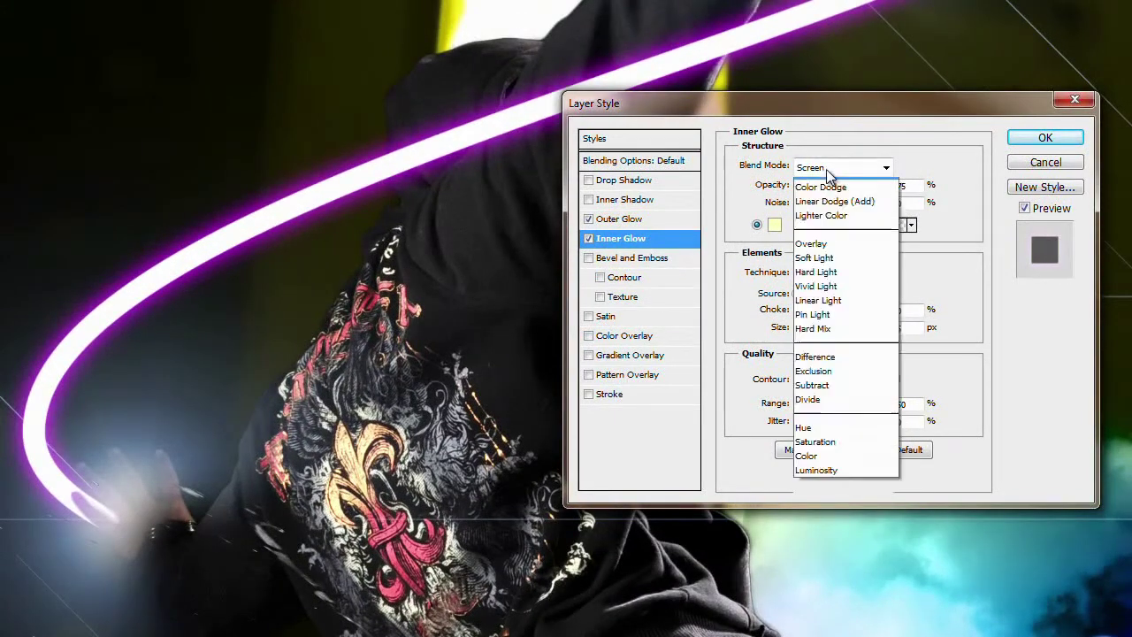
click(824, 180)
Step: Set the spiral's inner glow colour to vivid purple and its size to 21 px, and apply the layer style
click(773, 225)
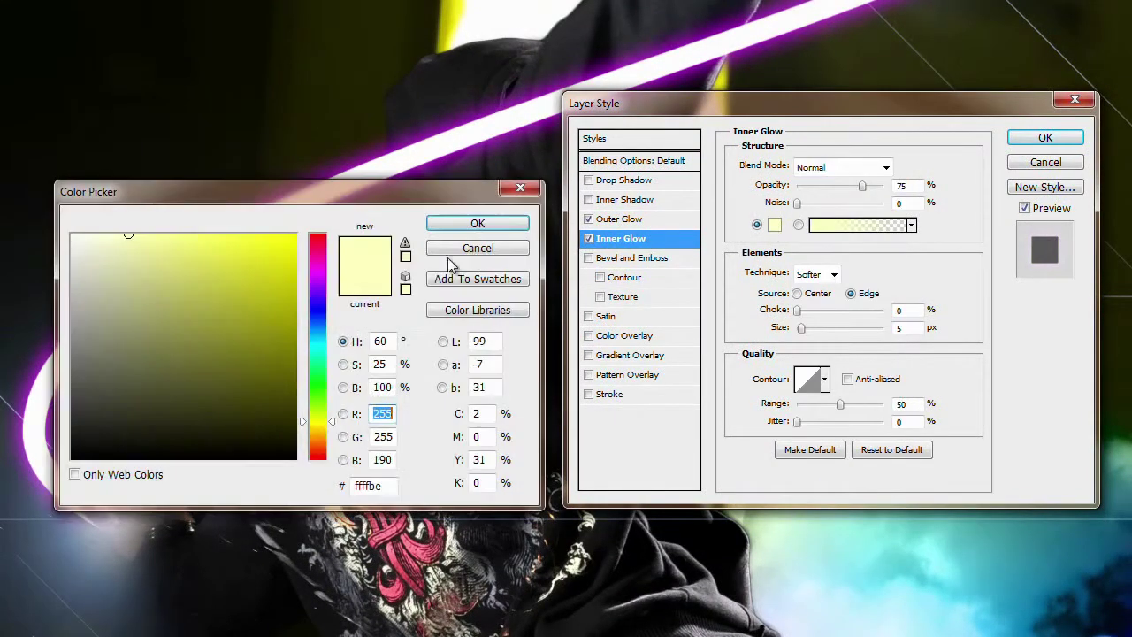
drag(315, 271, 316, 269)
drag(279, 251, 299, 232)
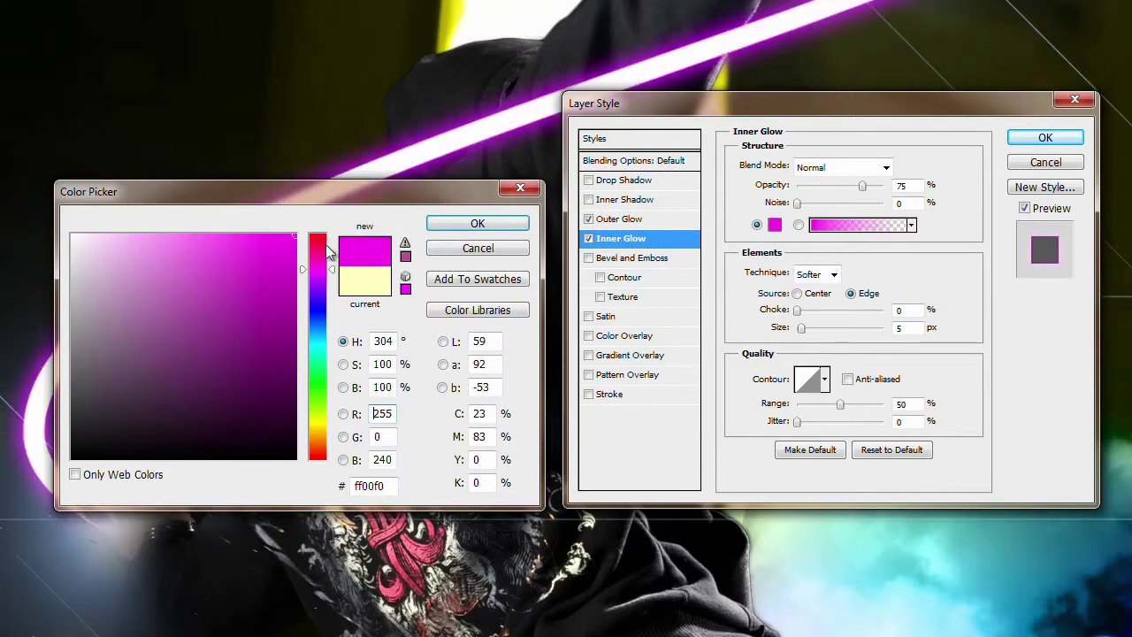
click(314, 280)
click(314, 283)
click(478, 223)
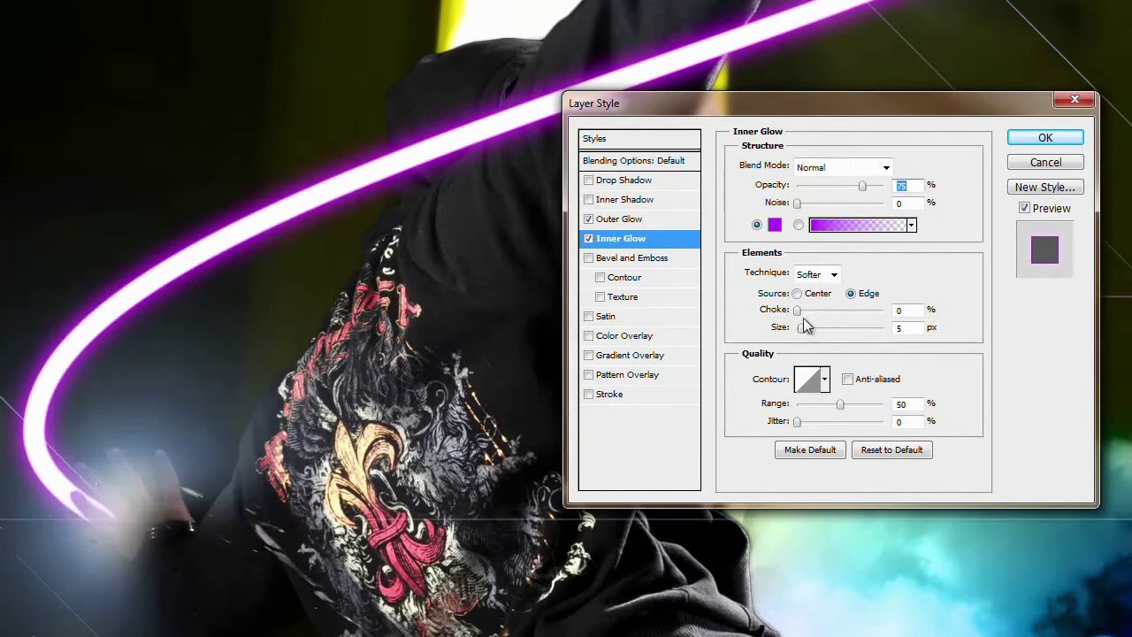
drag(803, 329, 812, 341)
click(1041, 141)
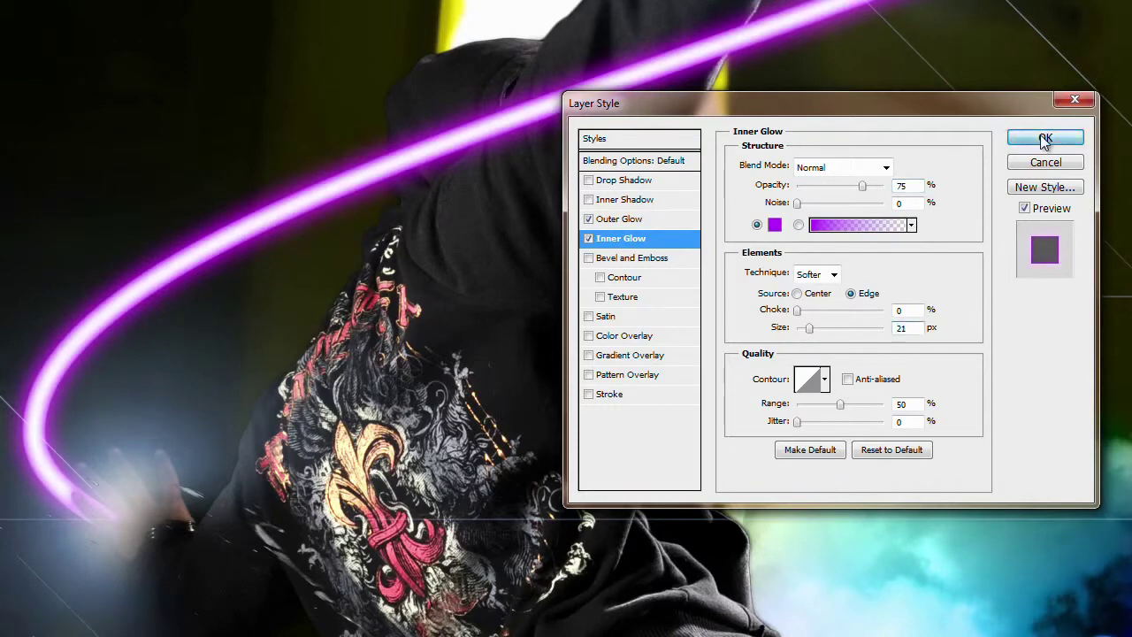